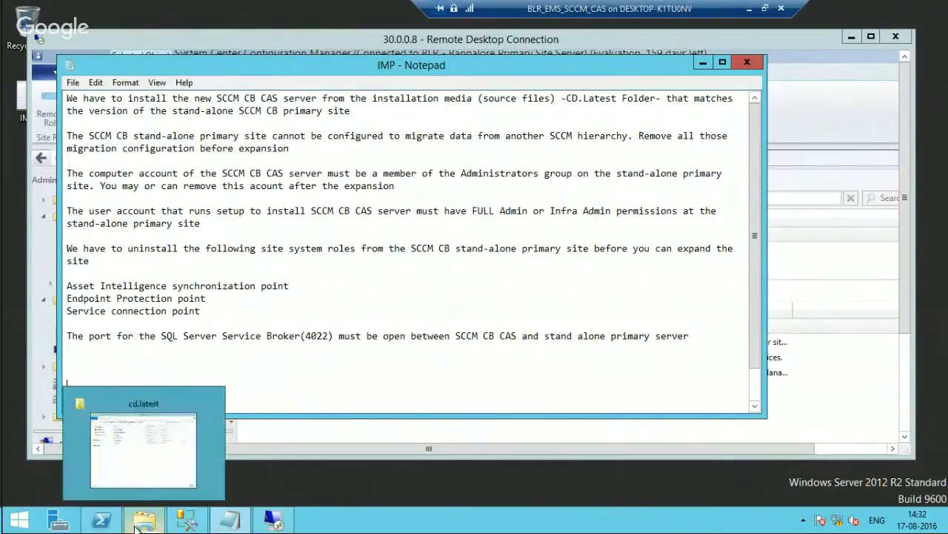
- Launch the splash file in the cd.latest folder using Microsoft (R) HTML Application host
left_click(136, 525)
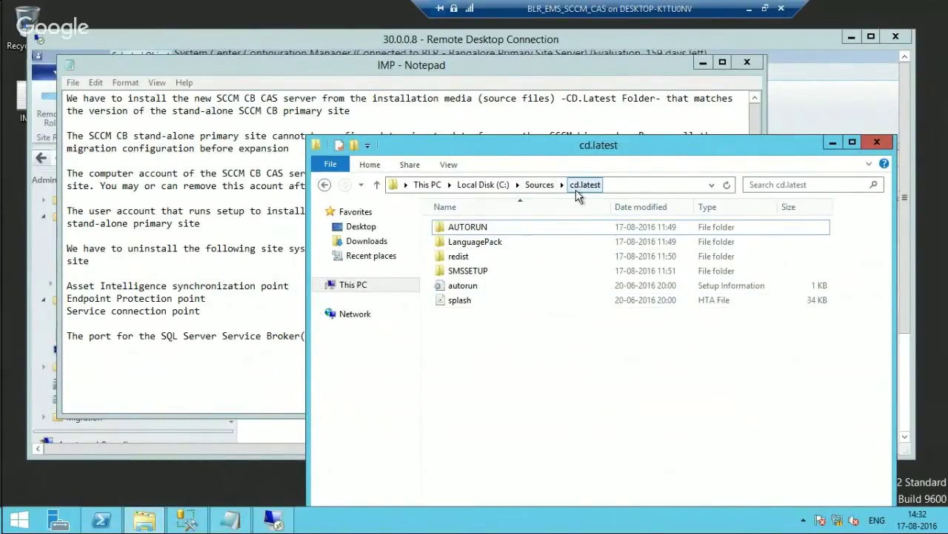
double_click(459, 303)
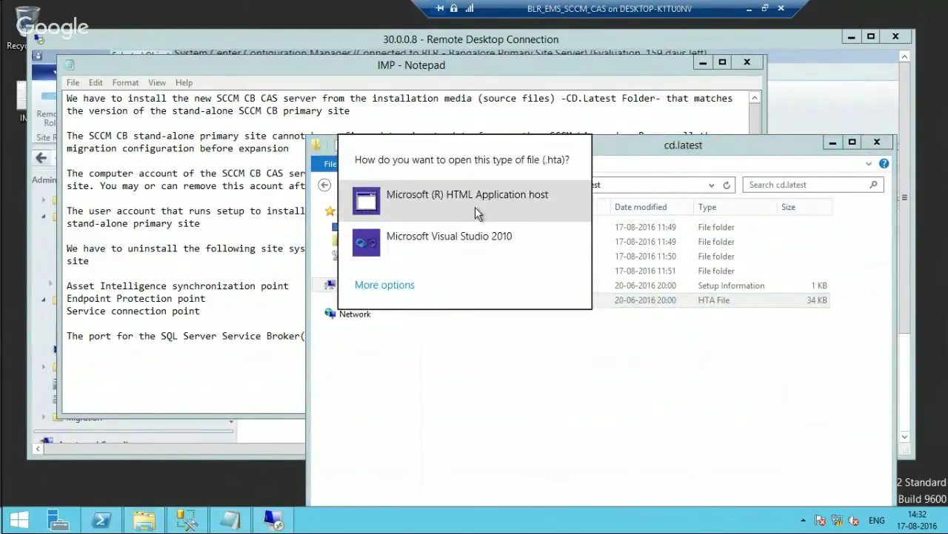
left_click(475, 208)
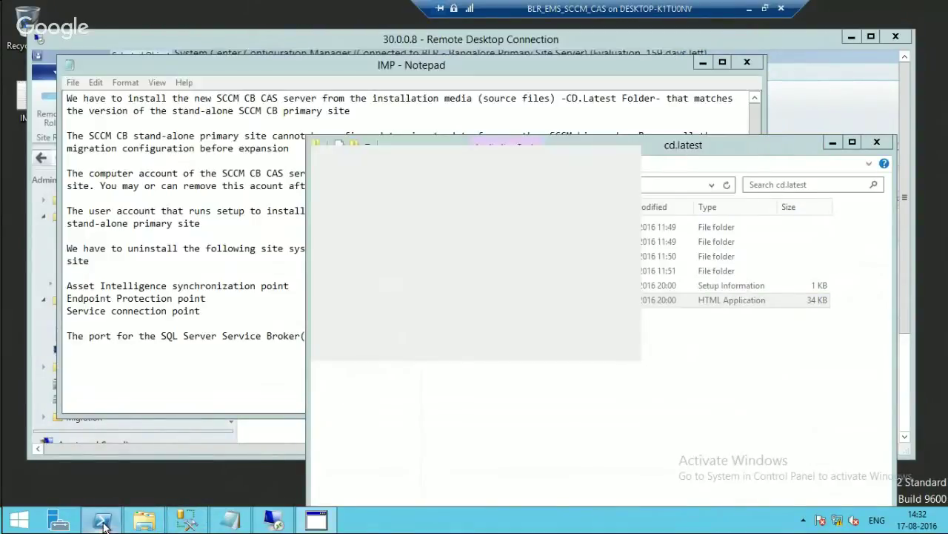
- Test the SQL Server Service Broker port from PowerShell with telnet 30.0.0.8 4022
right_click(104, 523)
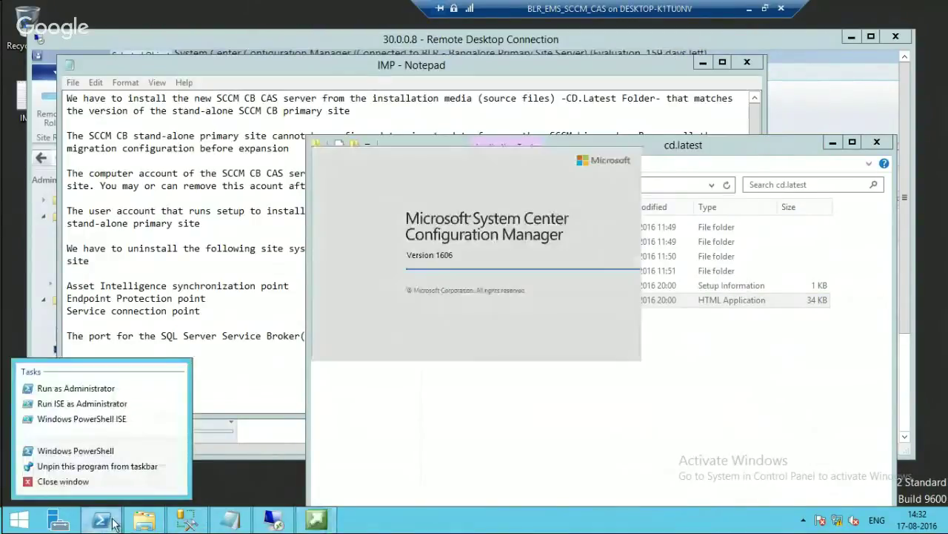
mouse_move(110, 522)
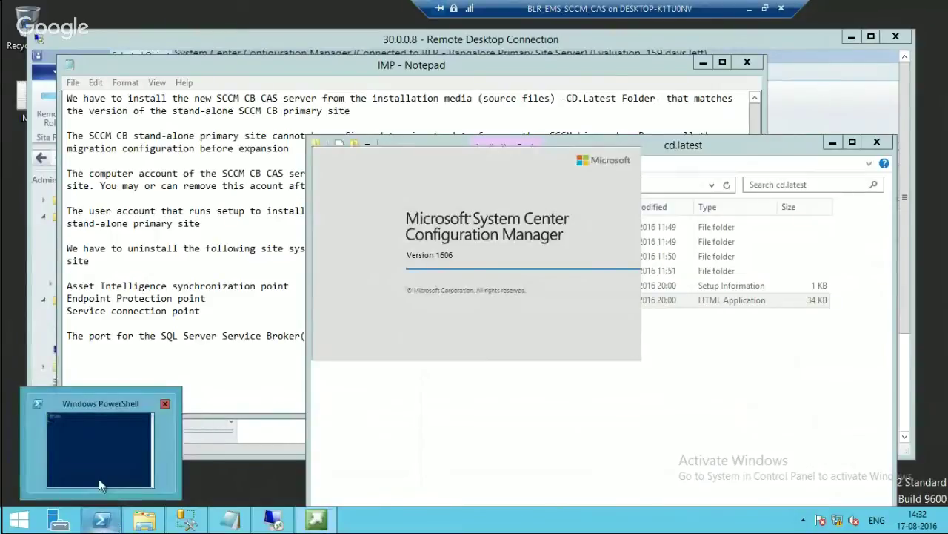
left_click(108, 456)
right_click(289, 359)
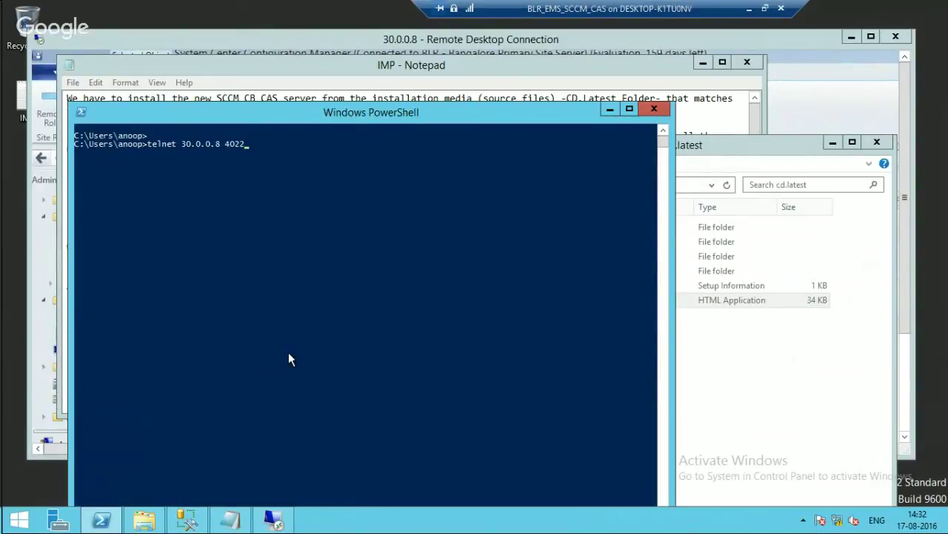
key("Return")
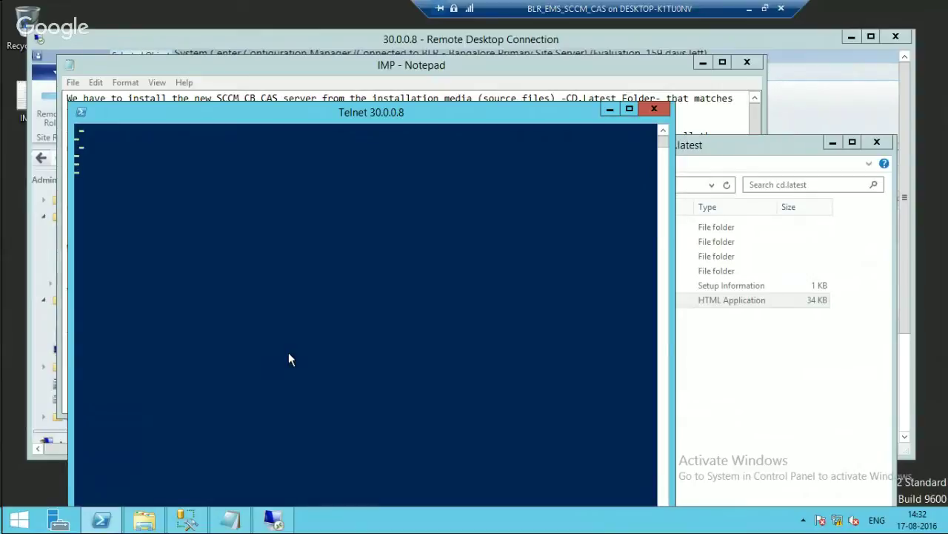
- Minimize the telnet window and launch splash from the cd.latest folder again
left_click(609, 111)
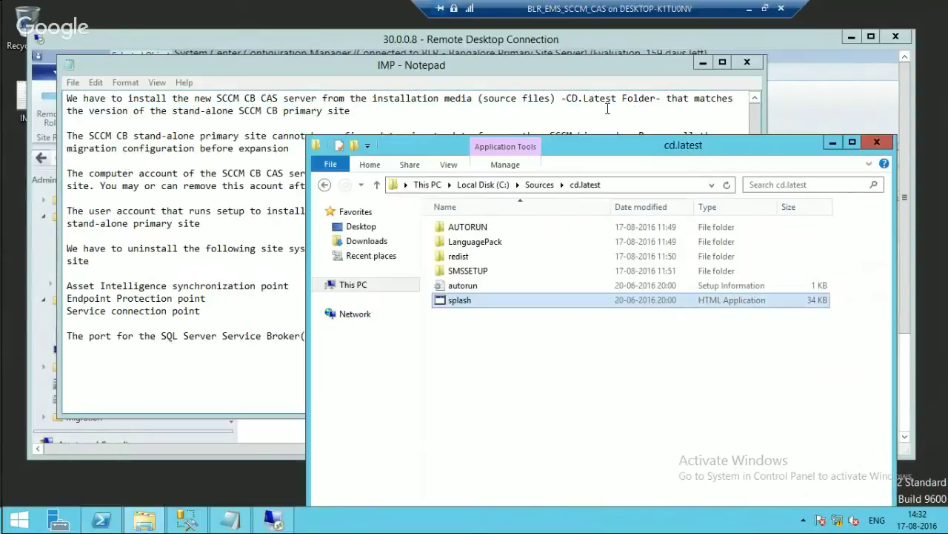
double_click(467, 309)
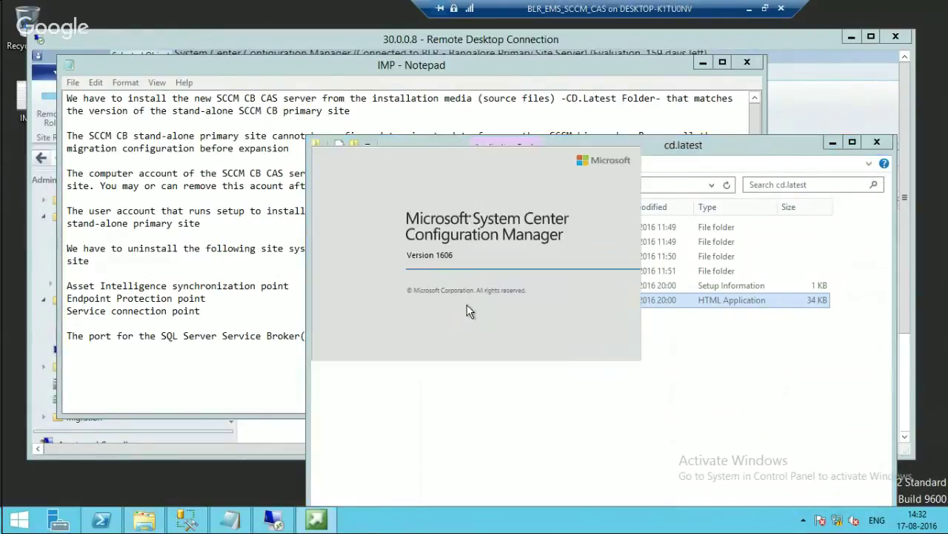
- Query the primary site server's computer name by running hostname in PowerShell in the 30.0.0.8 remote session
left_click(97, 451)
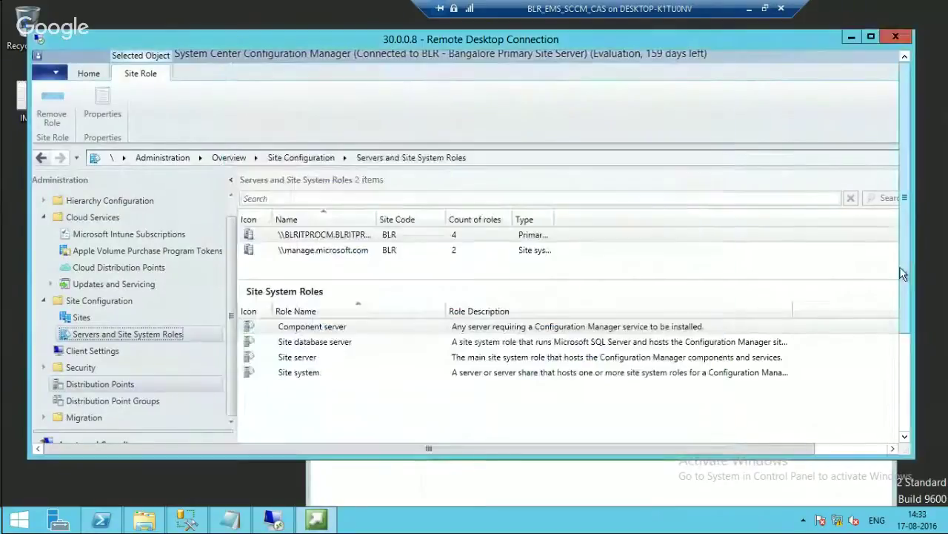
left_click(904, 416)
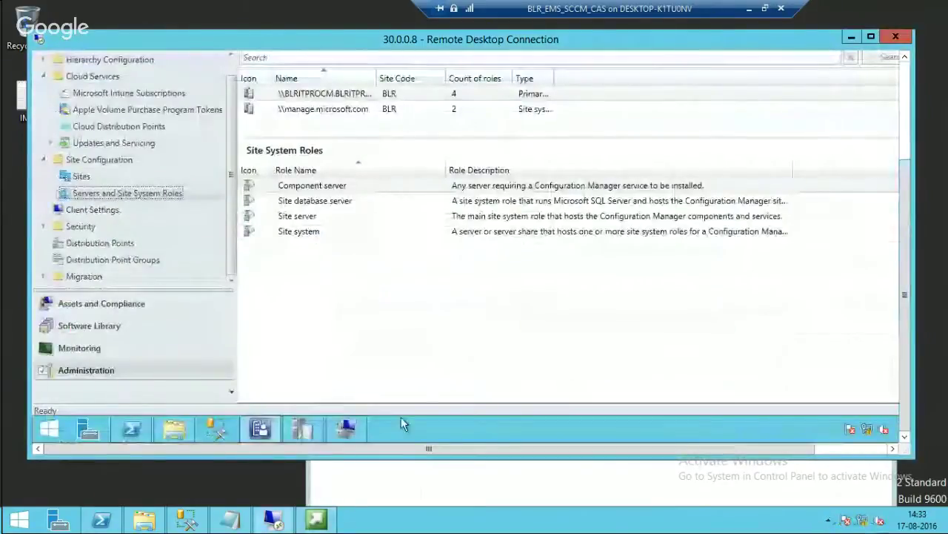
left_click(132, 429)
type("hostnam")
type("e")
key("Return")
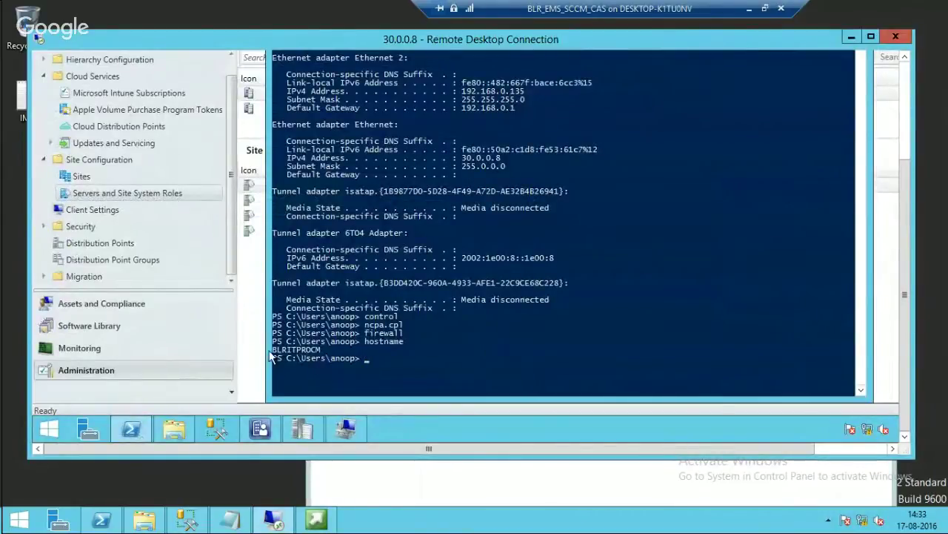
- Copy the returned computer name and ping BLRITPROCM to resolve its fully qualified domain name
left_click_drag(273, 348, 323, 351)
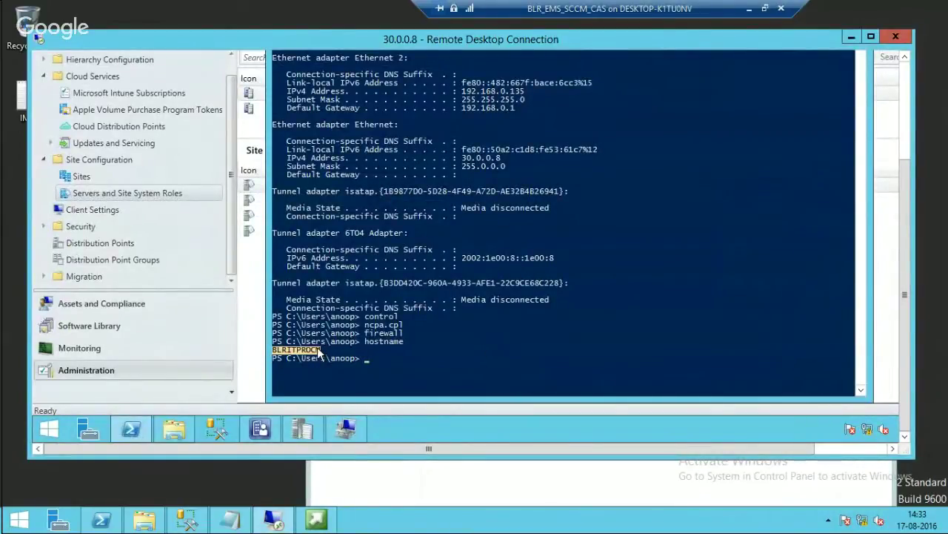
right_click(320, 354)
type("ping")
right_click(415, 354)
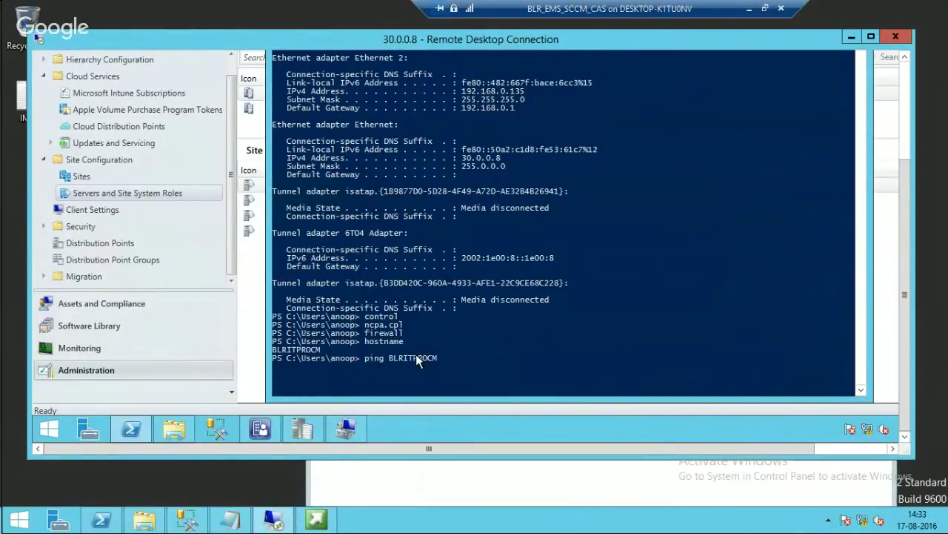
key("Return")
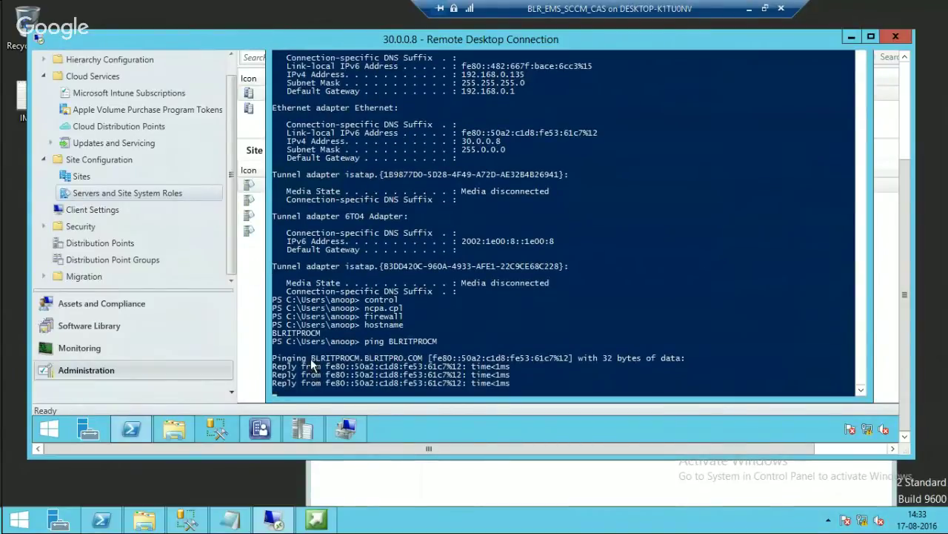
- Copy the server's fully qualified domain name from the ping output into the IMP notes as BLRITPROCM.BLRITPRO.COM
left_click_drag(310, 308, 412, 309)
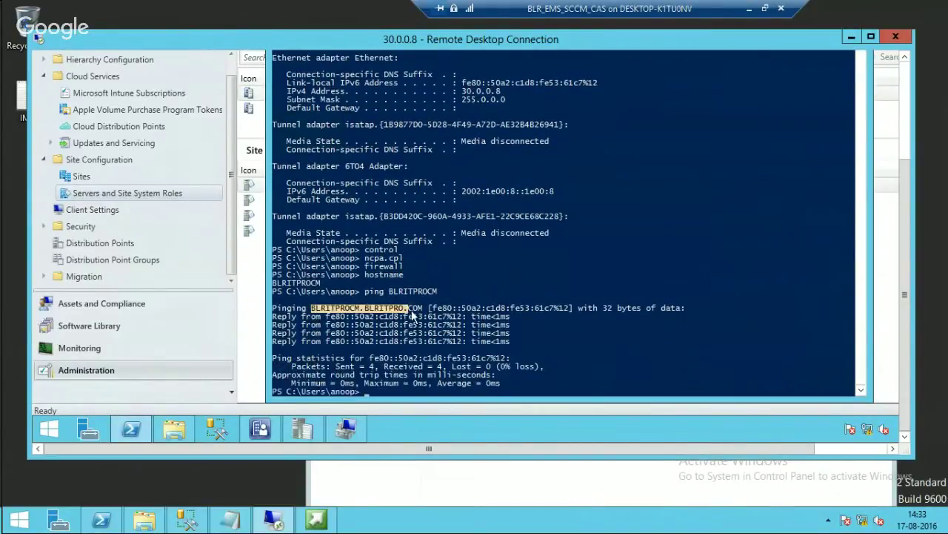
right_click(412, 309)
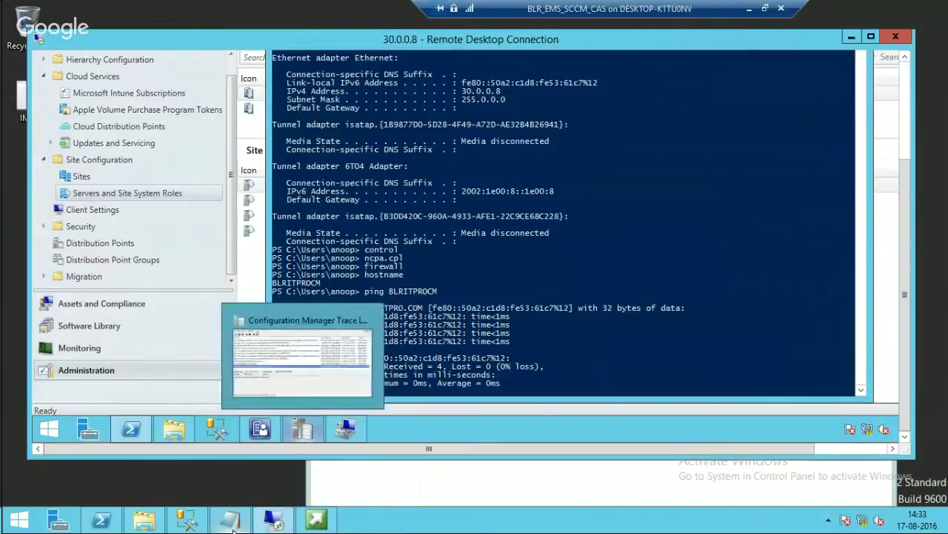
left_click(311, 293)
type("BLRITPROCM.BLRITPRO.COM")
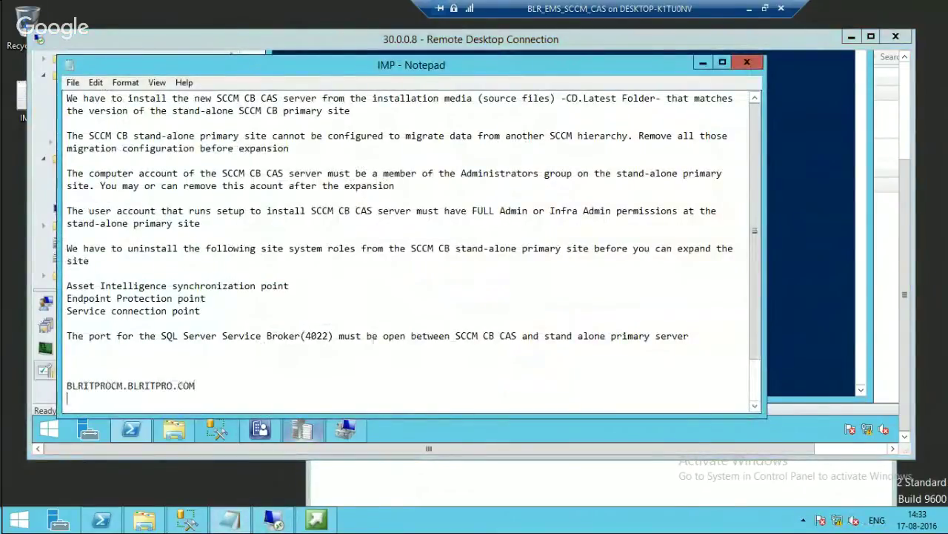
- Start the Configuration Manager installation from the splash window, allow it to make changes, and continue past Before You Begin
left_click(317, 519)
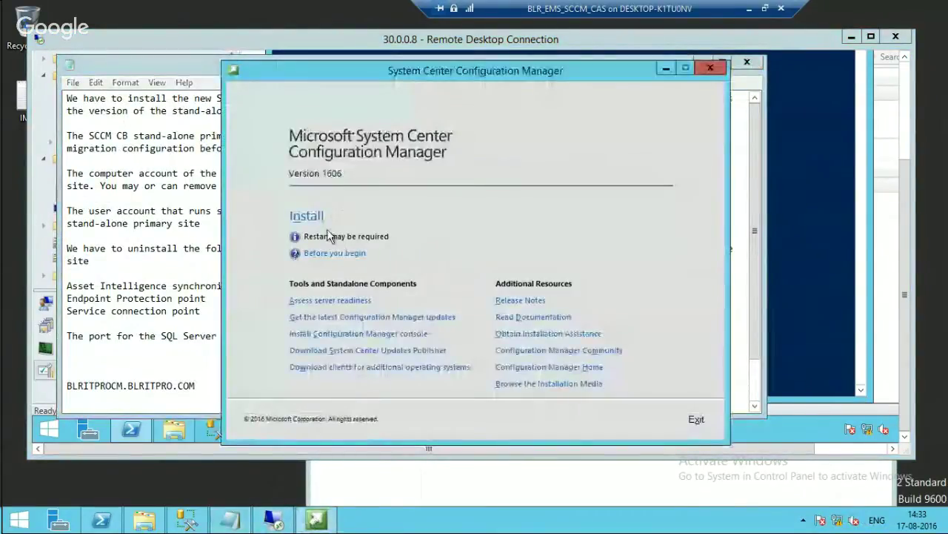
left_click(311, 216)
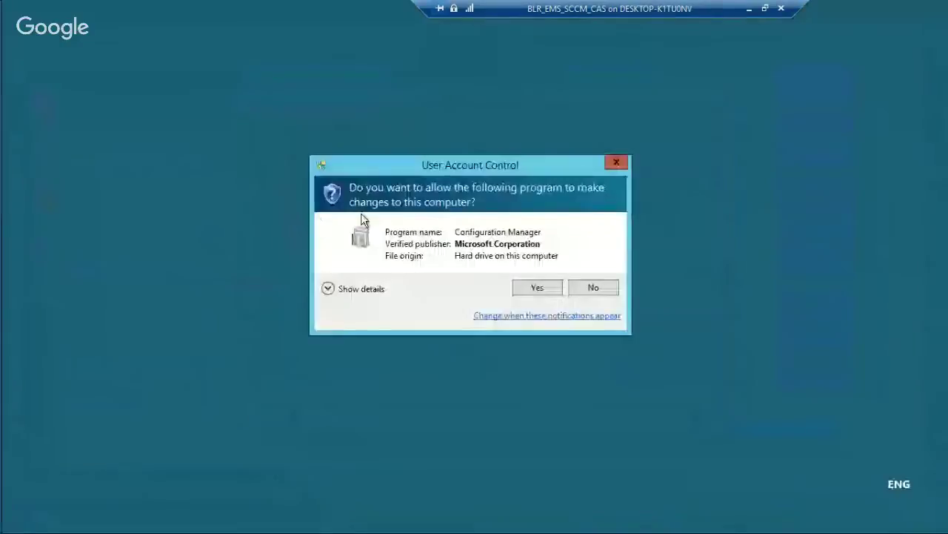
left_click(536, 288)
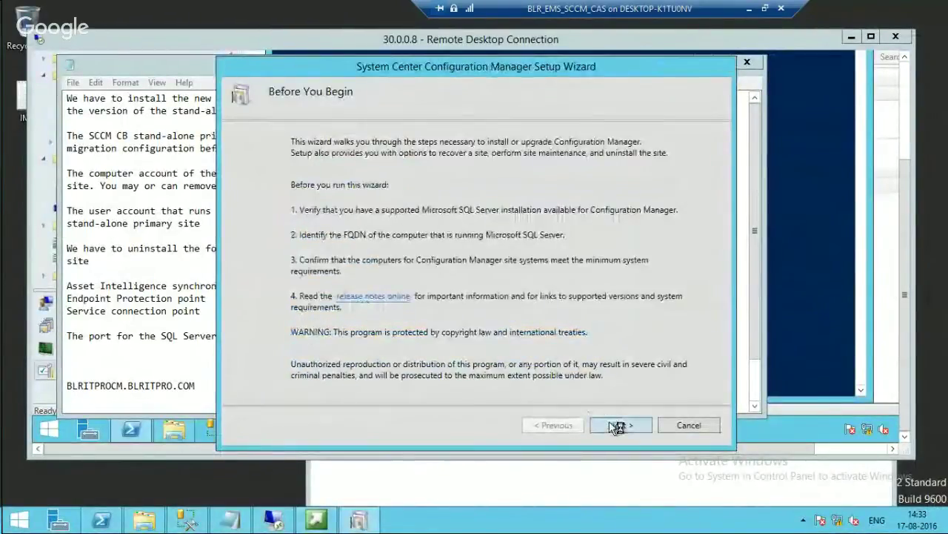
left_click(615, 426)
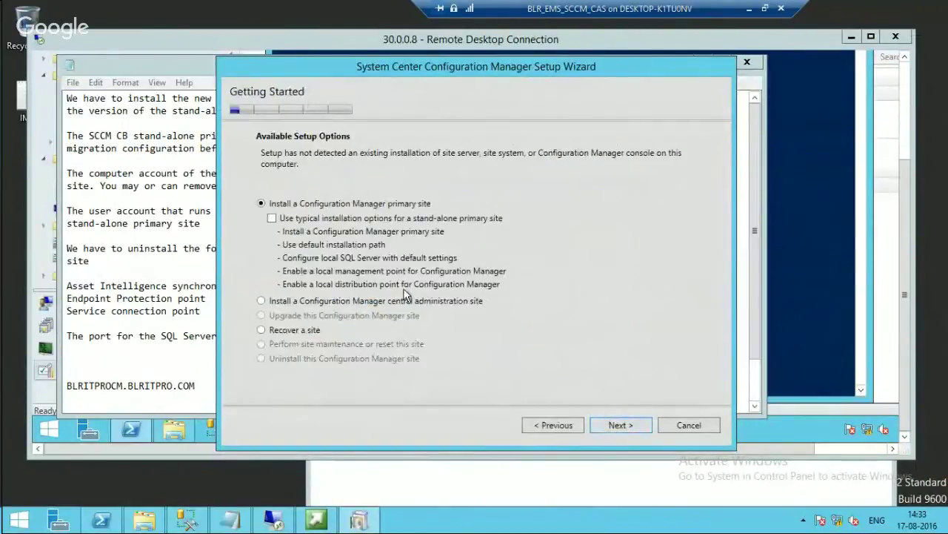
- Choose to install a Configuration Manager central administration site and select the evaluation edition of the product
left_click(261, 301)
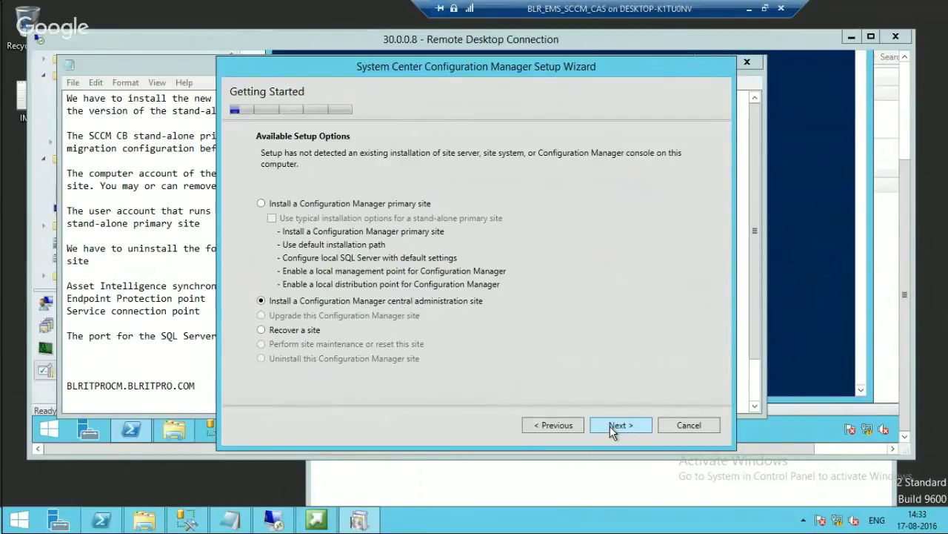
left_click(610, 426)
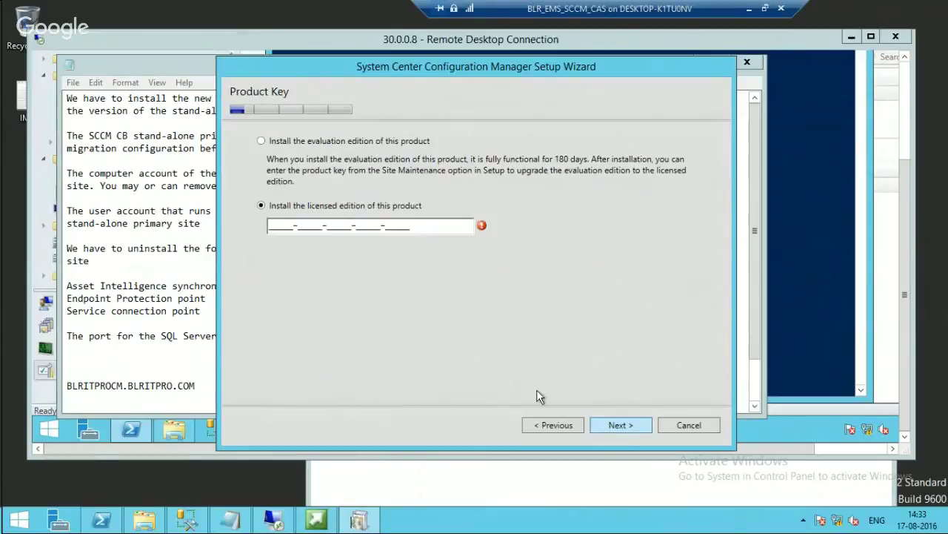
left_click(283, 140)
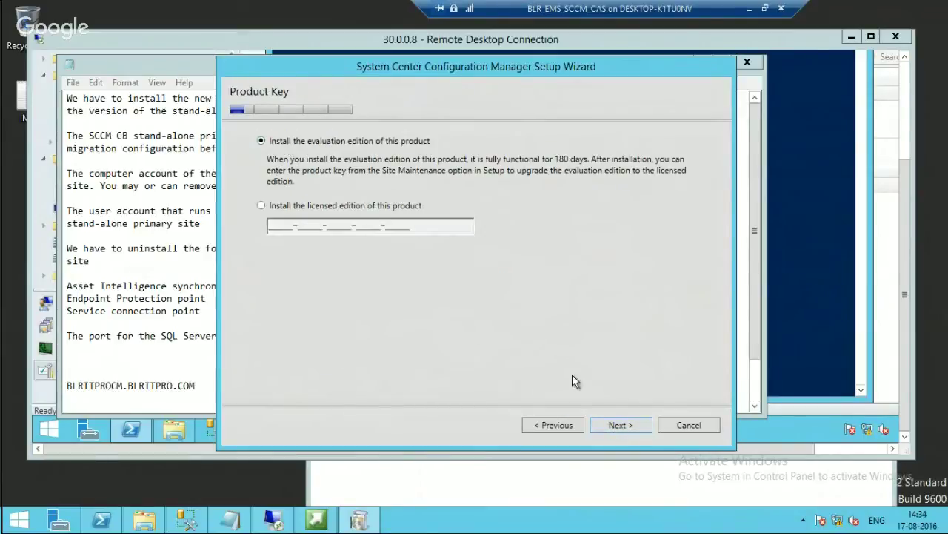
left_click(623, 423)
- Accept the Configuration Manager, SQL Server Express, SQL Server Native Client and Silverlight license terms
left_click(271, 197)
left_click(271, 260)
left_click(271, 297)
left_click(271, 367)
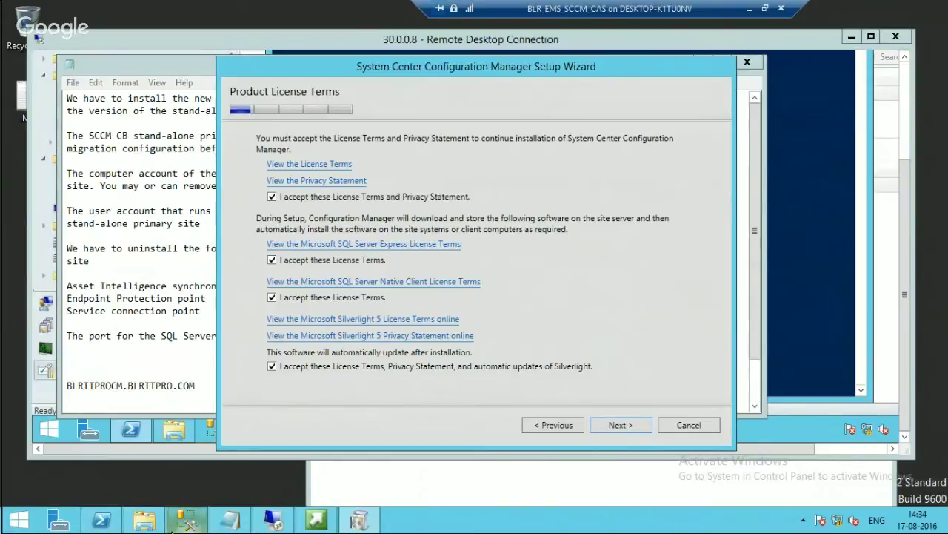
- Open Active Directory Users and Computers on the 30.0.0.8 server by running dsa.msc in its PowerShell window
mouse_move(180, 526)
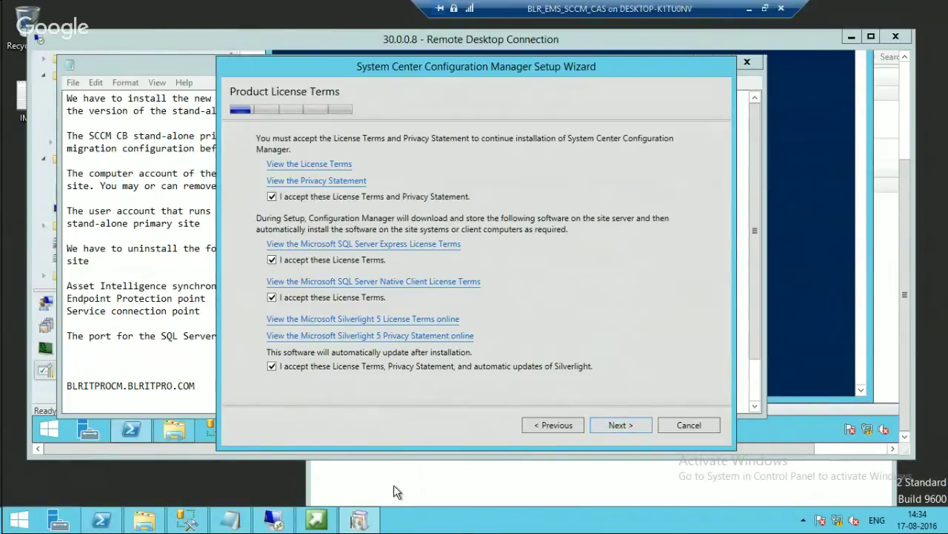
left_click(272, 521)
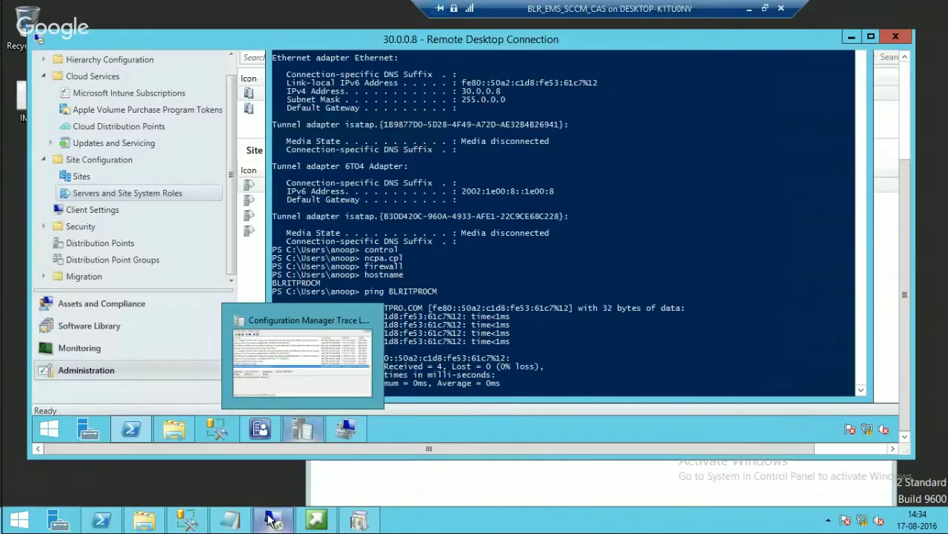
left_click(131, 429)
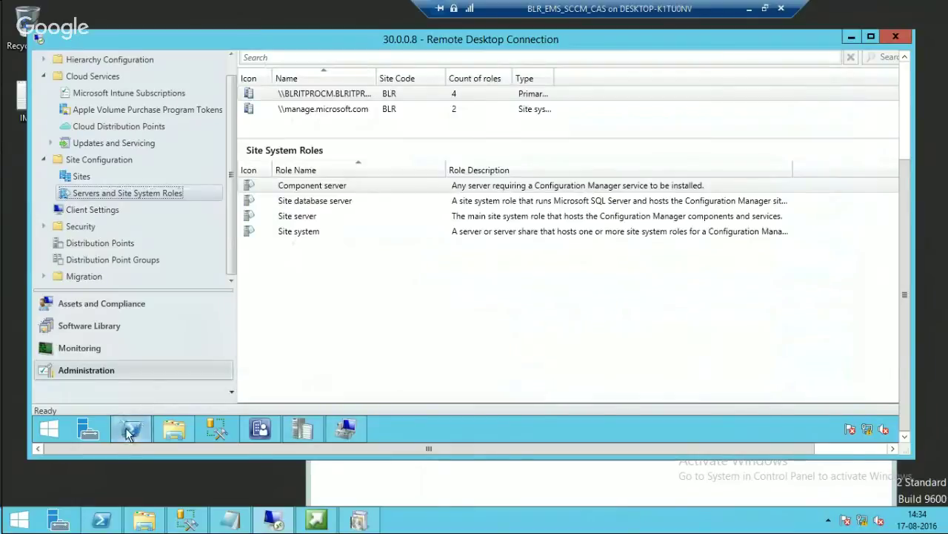
left_click(129, 431)
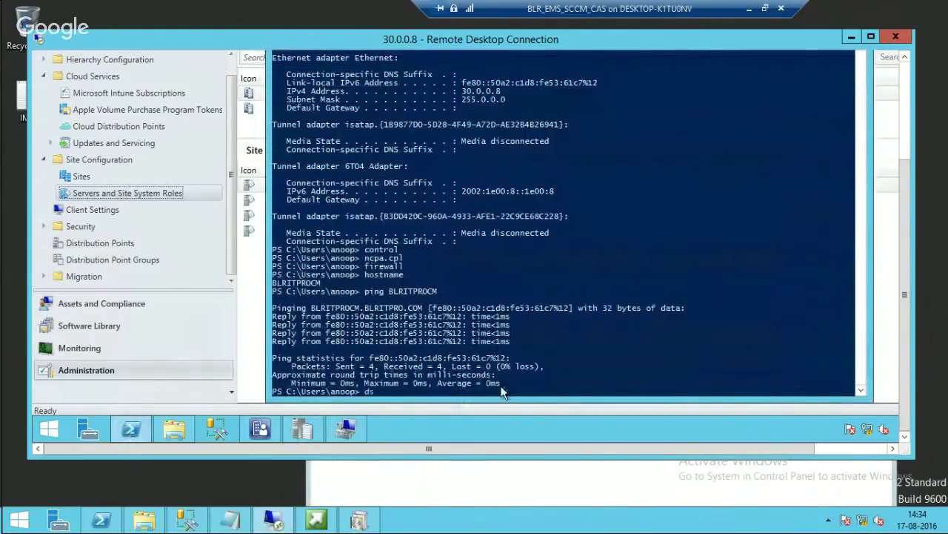
type("dsa.msc")
key("Return")
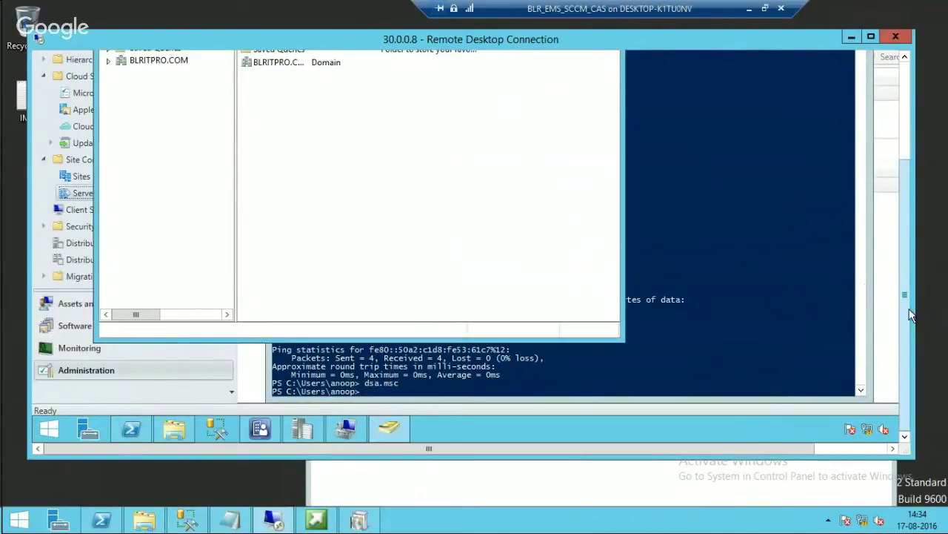
- Enable Advanced Features in Active Directory Users and Computers and expand the BLRITPRO.COM domain
left_click_drag(910, 320, 903, 285)
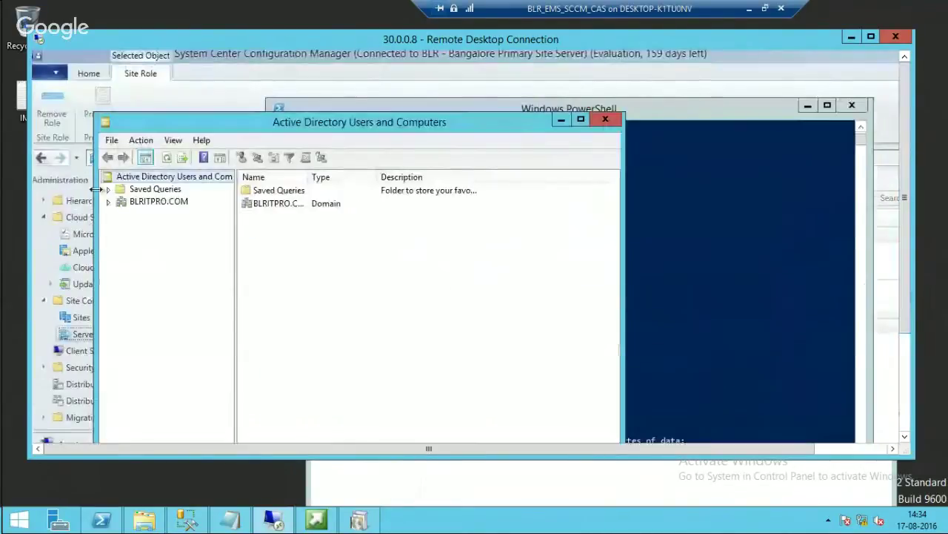
left_click(108, 201)
left_click(174, 140)
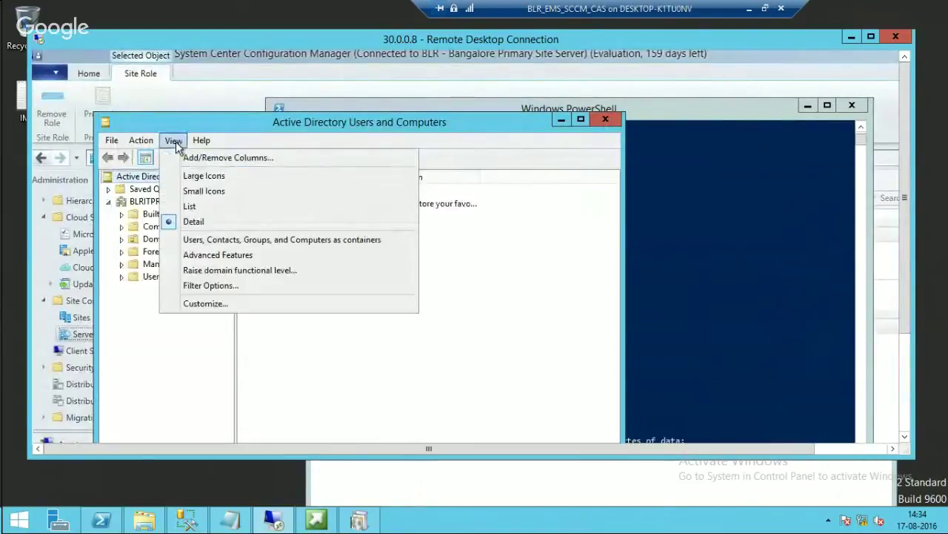
left_click(211, 255)
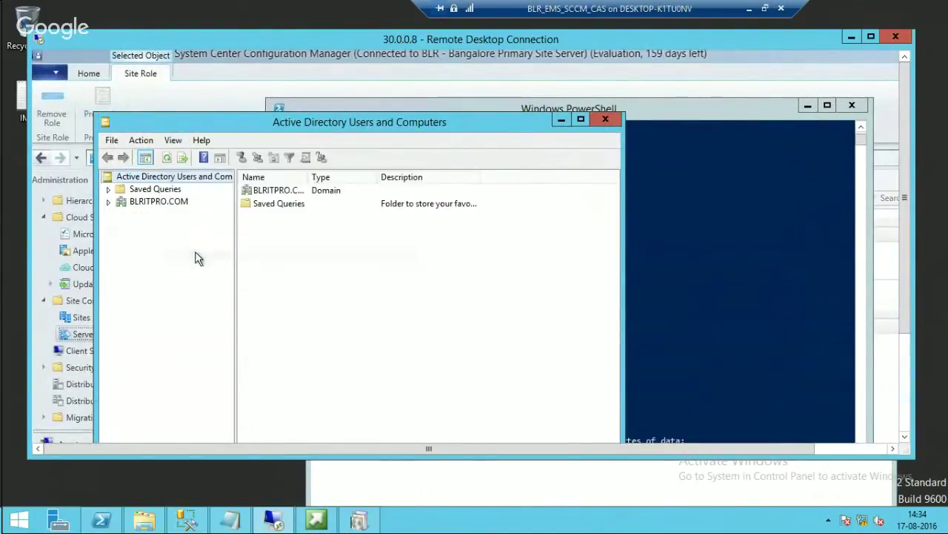
left_click(108, 202)
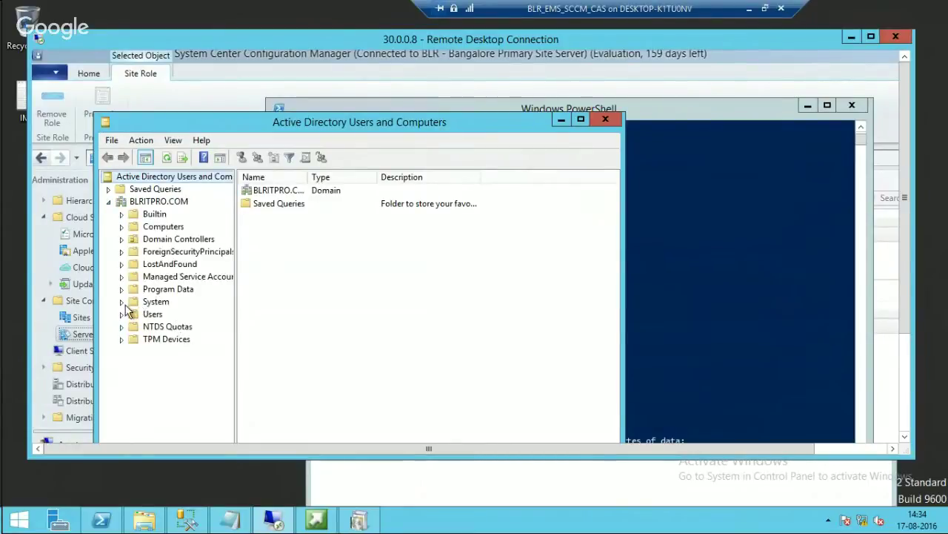
- Start a new advanced permission entry on the System Management container under System and open its principal selection
left_click(122, 301)
left_click_drag(226, 323, 227, 374)
left_click(183, 341)
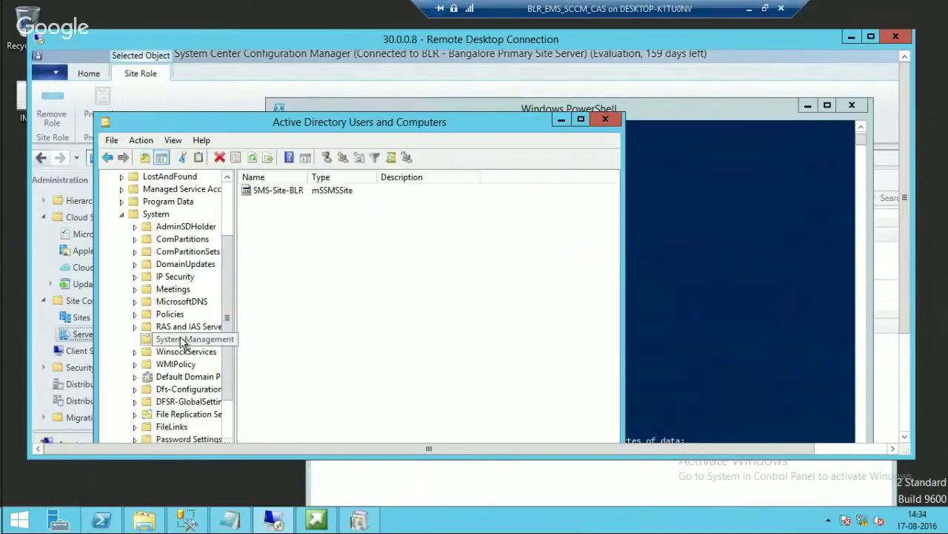
right_click(184, 338)
mouse_move(245, 412)
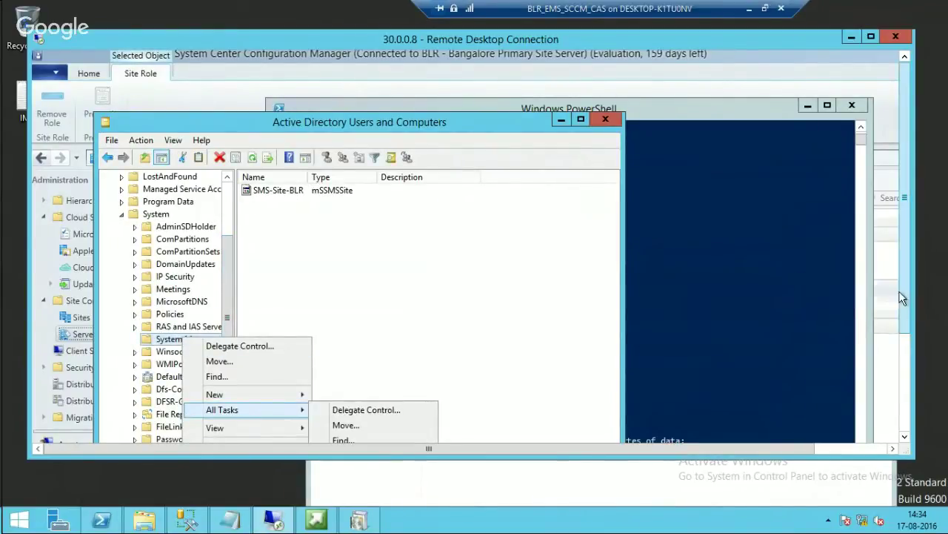
left_click_drag(903, 297, 903, 373)
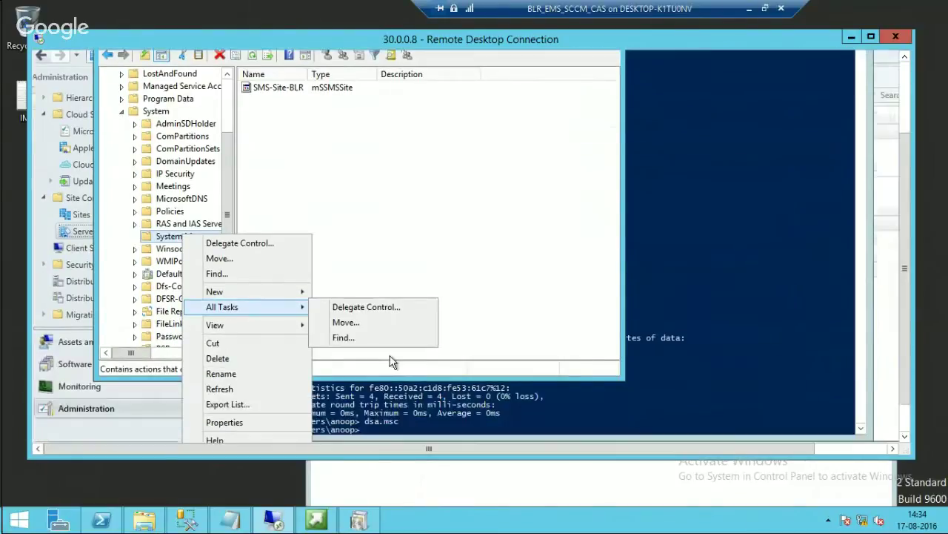
left_click(270, 421)
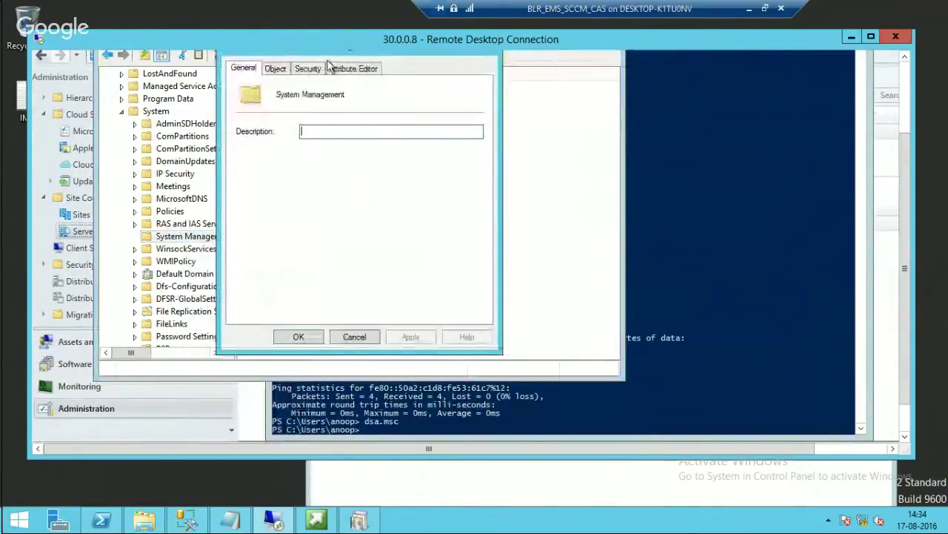
left_click(306, 68)
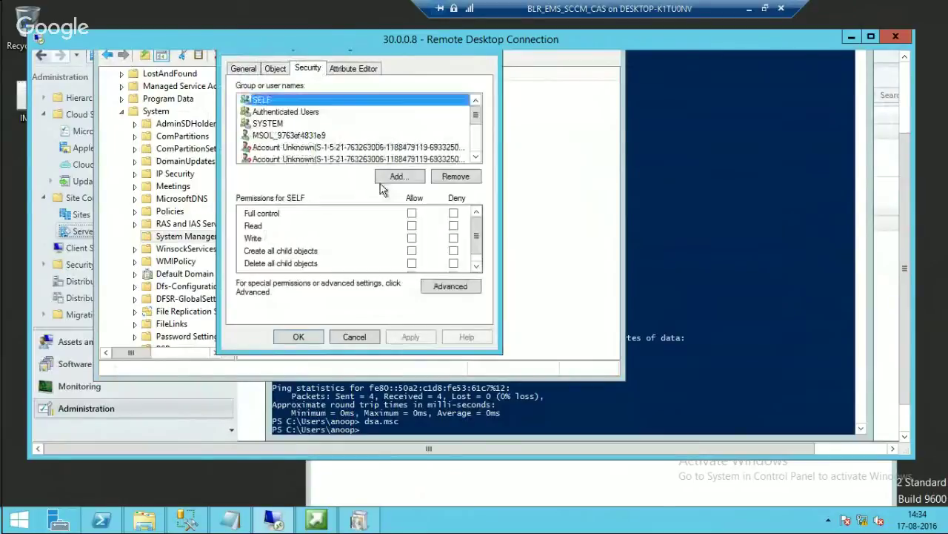
left_click(442, 286)
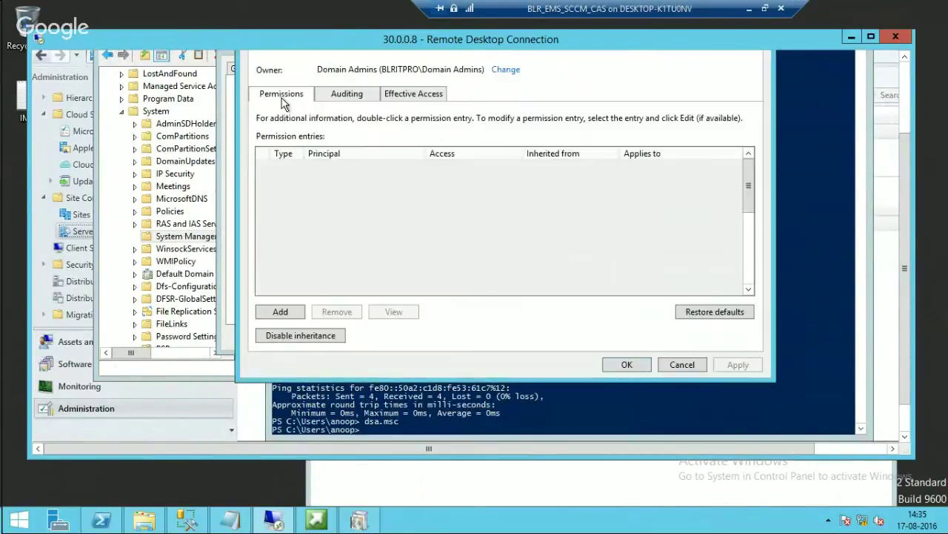
left_click(288, 310)
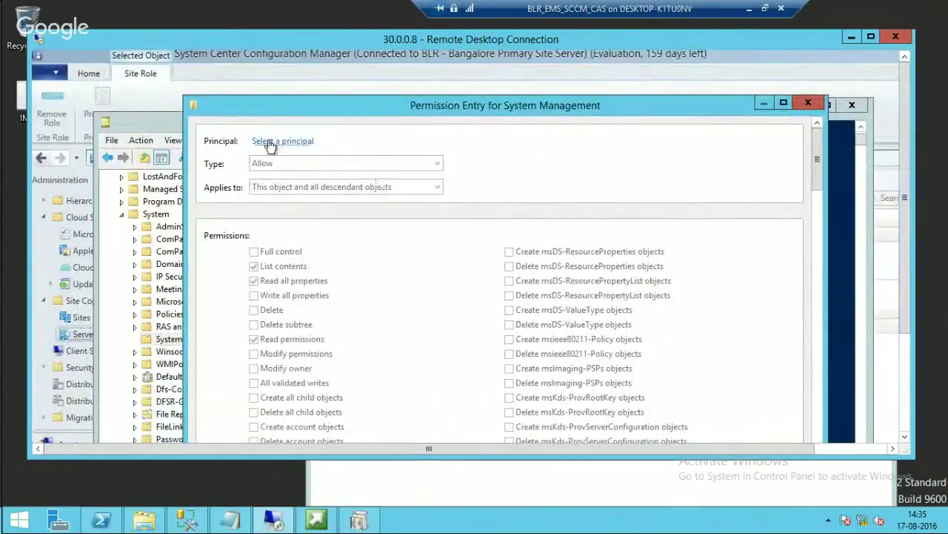
left_click(269, 143)
type("BLRITPROCM.BLRITPRO.COM")
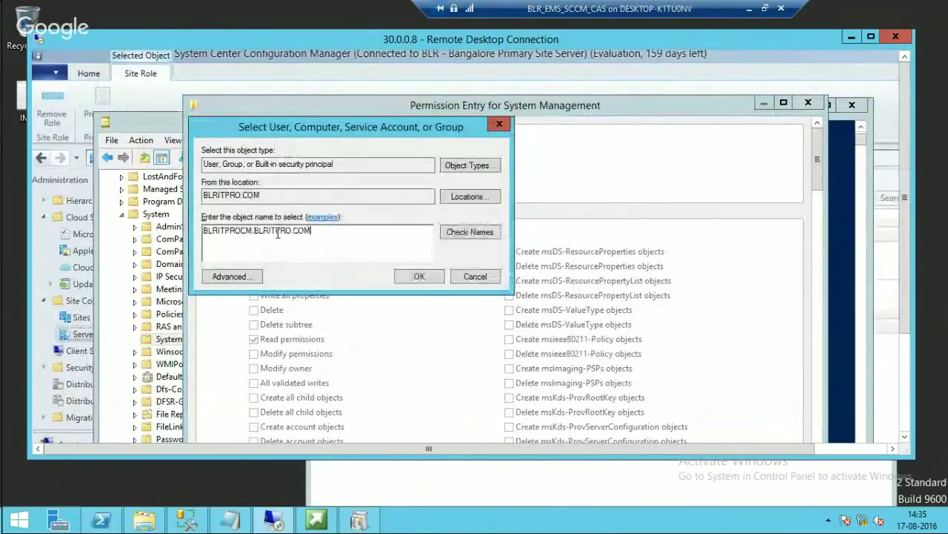
key("BackSpace")
key("BackSpace")
key("BackSpace")
key("BackSpace")
key("BackSpace")
key("BackSpace")
key("BackSpace")
key("BackSpace")
key("BackSpace")
key("BackSpace")
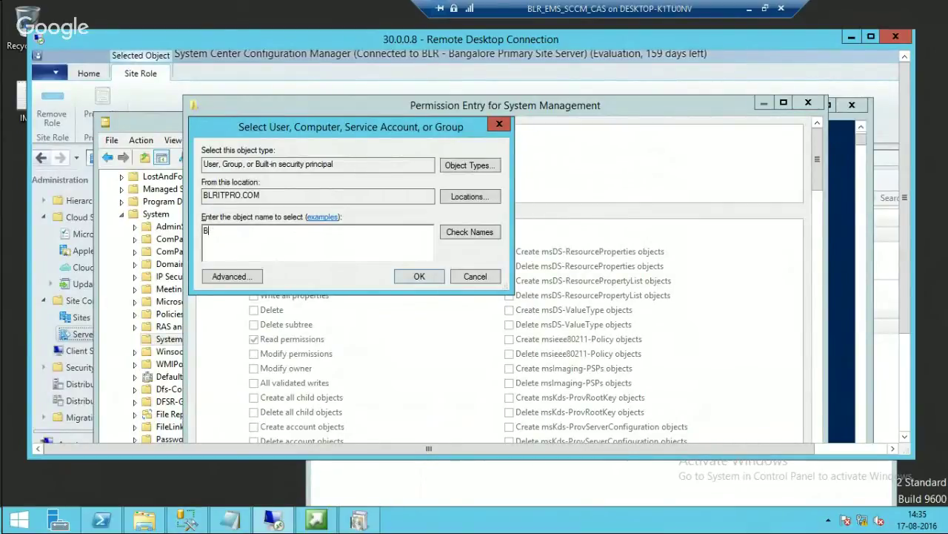
key("BackSpace")
- Include computers among the object types for the principal search
left_click(471, 164)
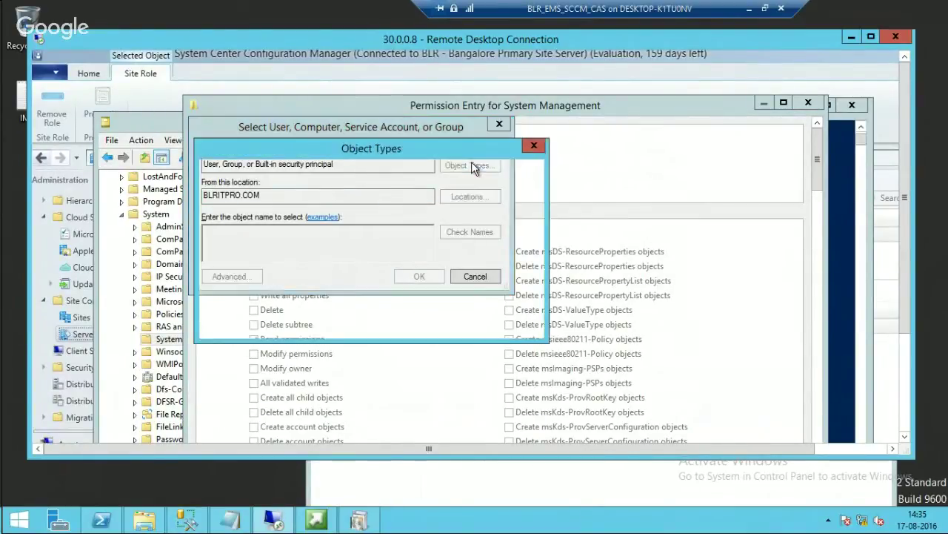
left_click(216, 232)
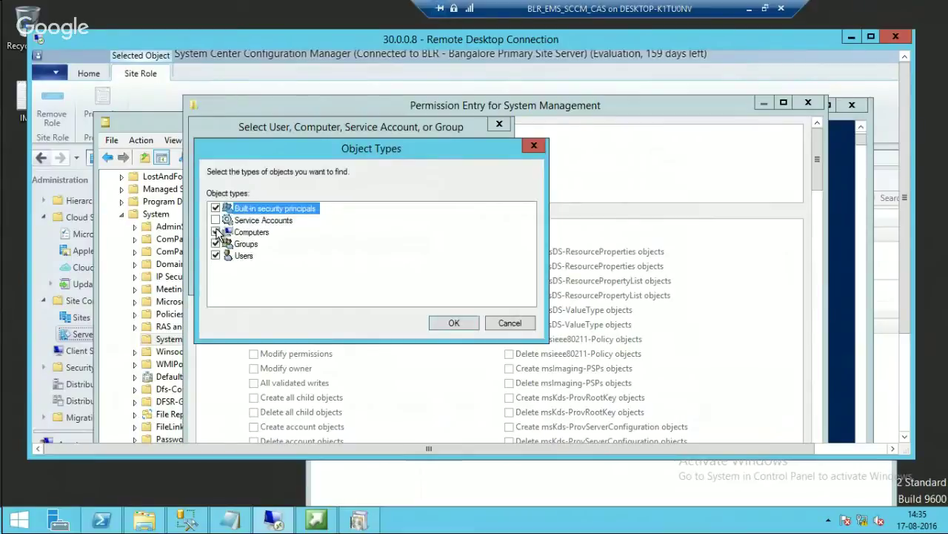
left_click(451, 323)
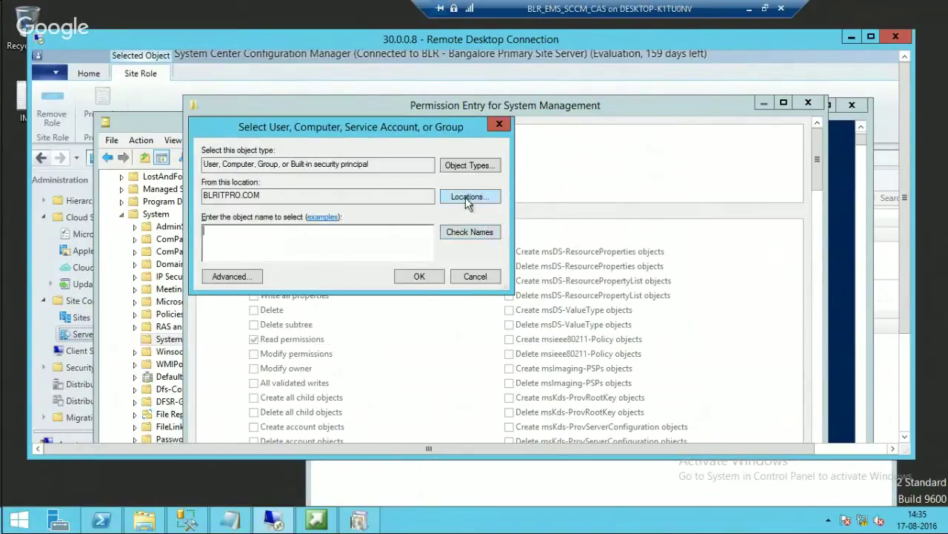
- Search the BLRITPRO.COM directory and choose the BLREMSCAS computer account as the permission entry's principal
left_click(231, 277)
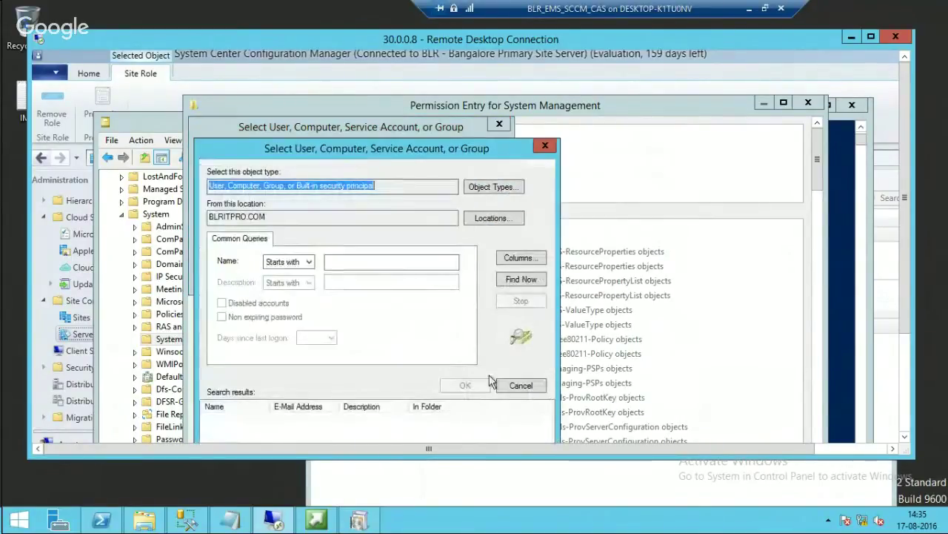
left_click(518, 279)
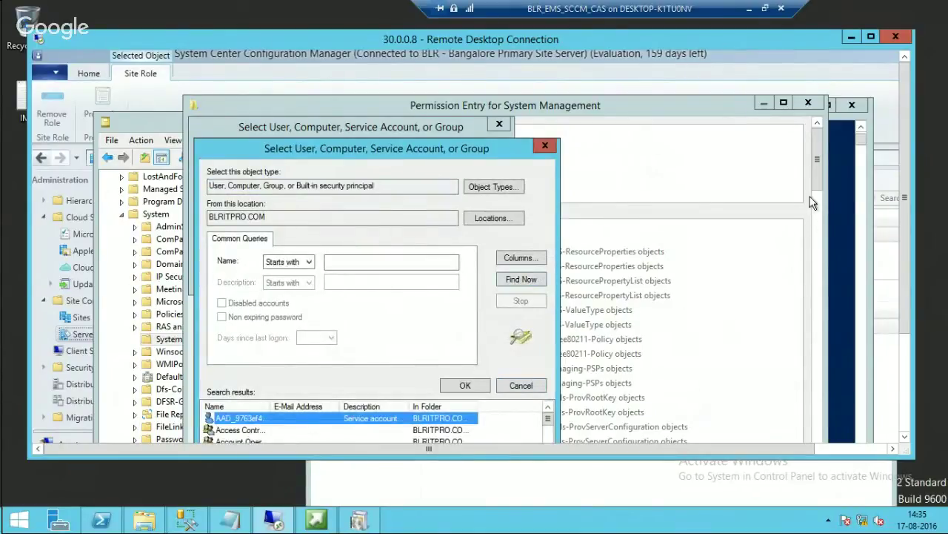
left_click_drag(902, 209, 902, 292)
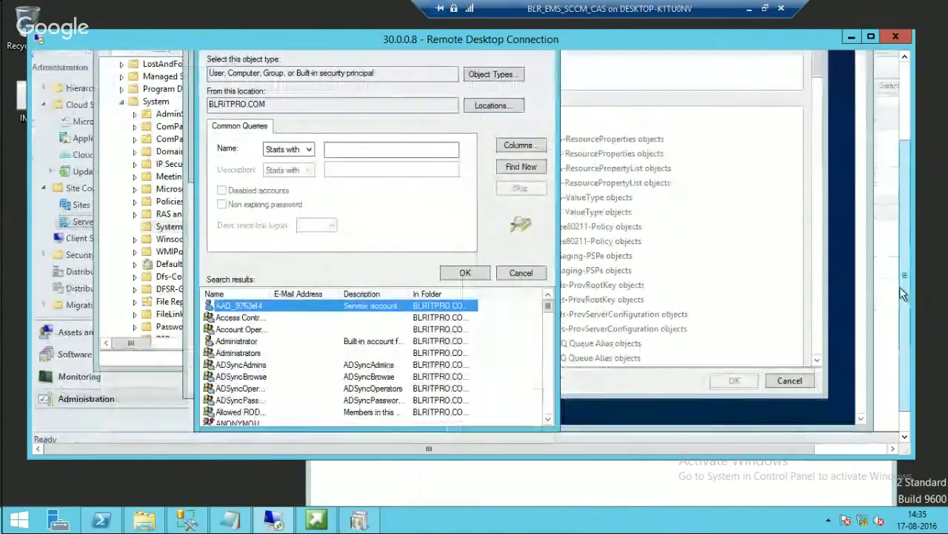
left_click_drag(548, 307, 549, 323)
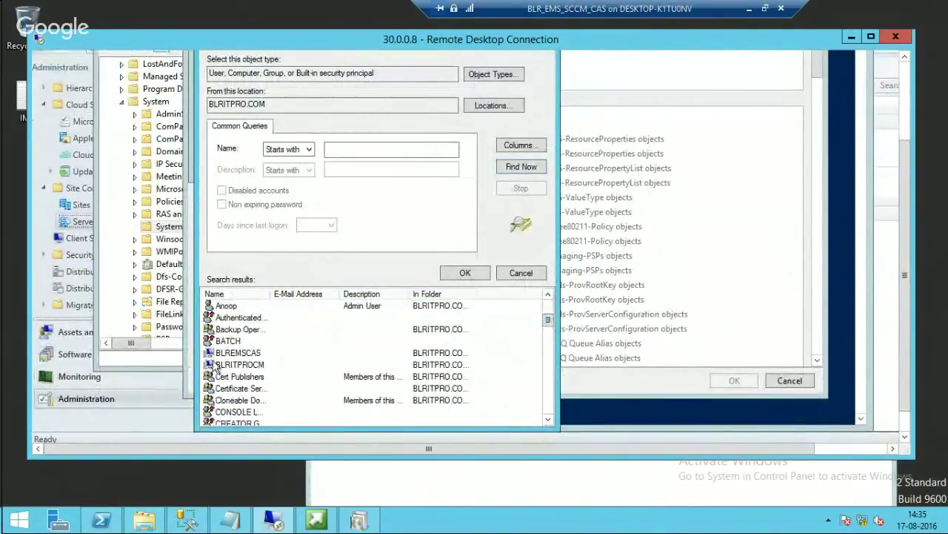
left_click(231, 353)
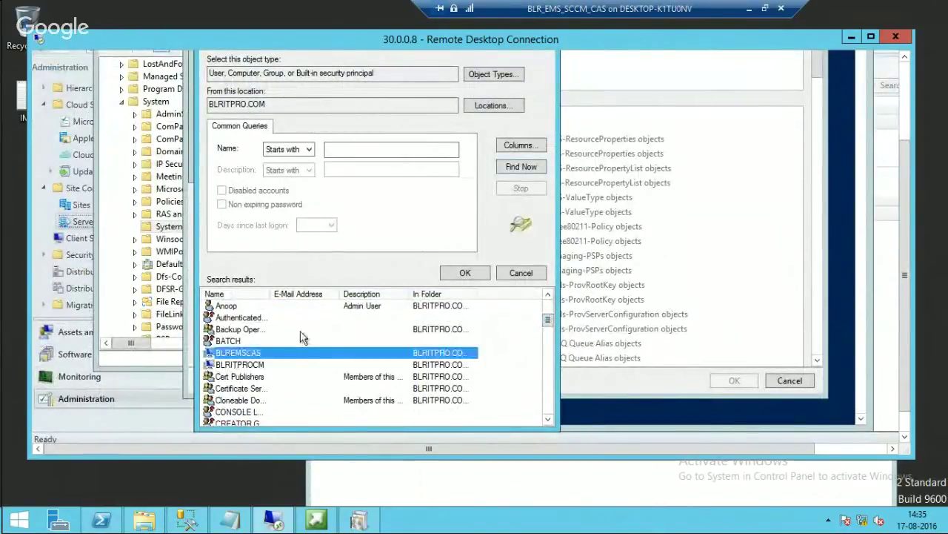
left_click(465, 275)
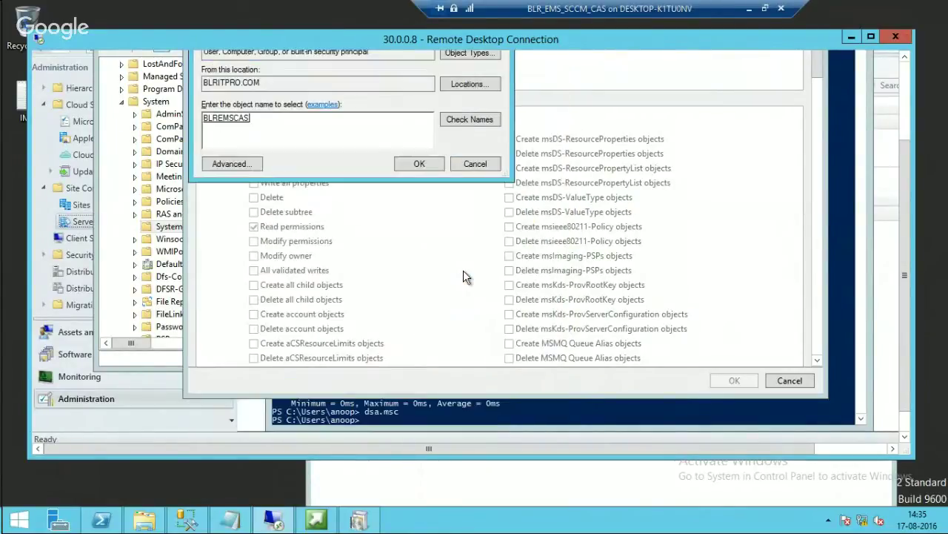
left_click(425, 174)
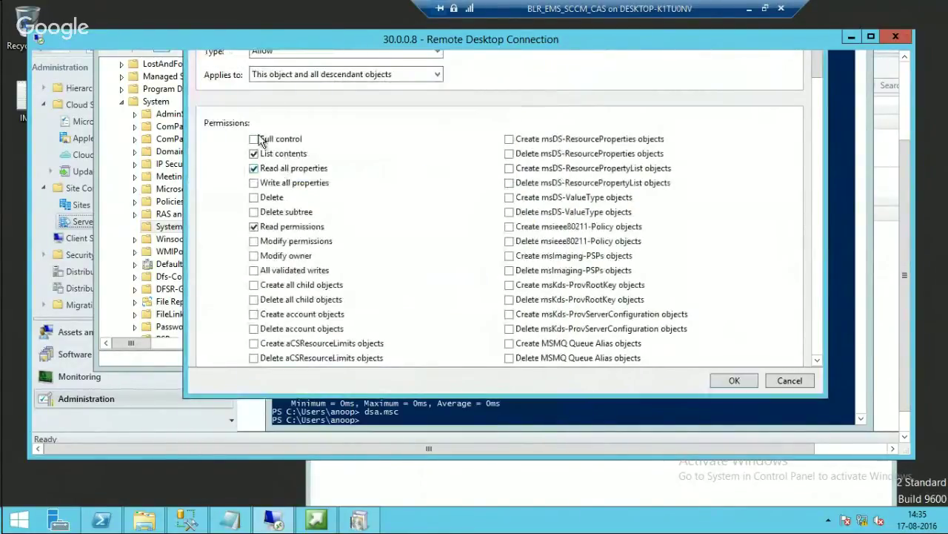
- Grant BLREMSCAS full control of the System Management container and save its security properties
left_click(254, 139)
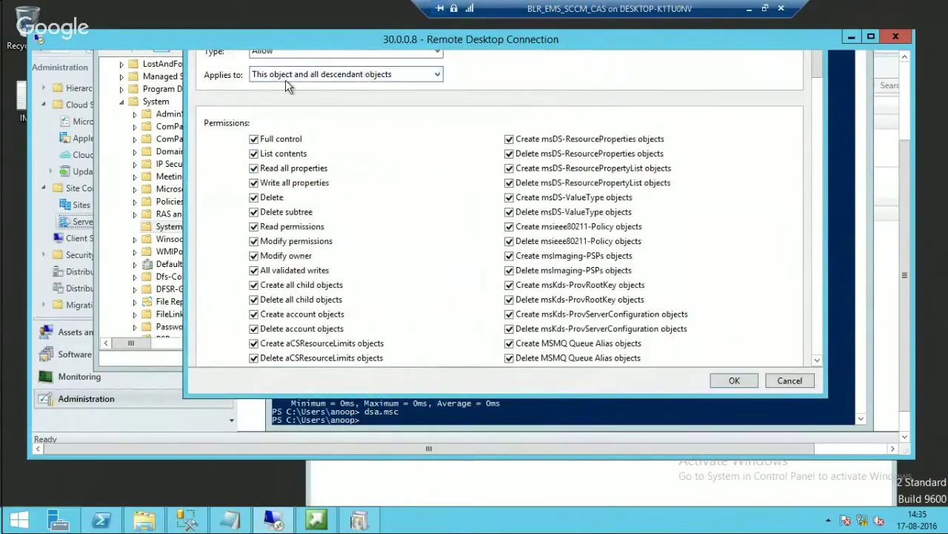
left_click(723, 381)
left_click(627, 354)
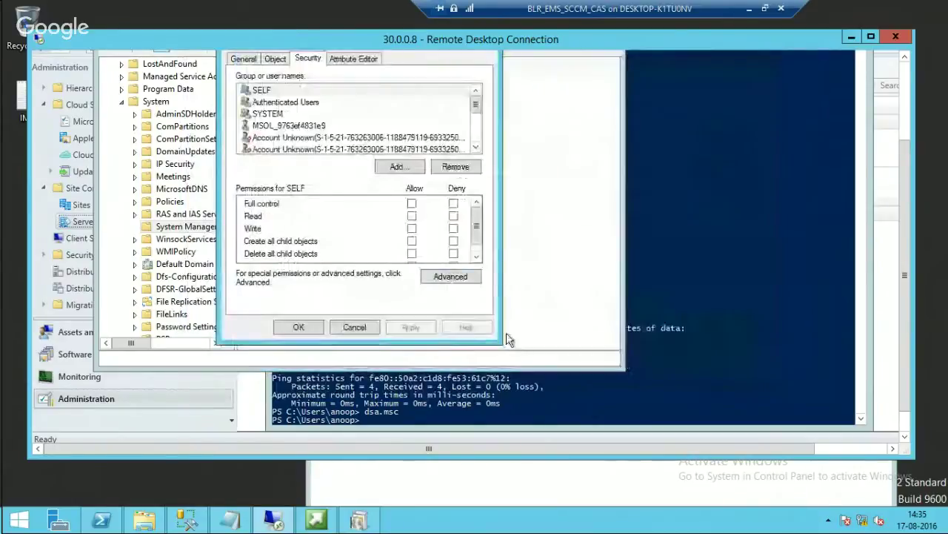
left_click(304, 328)
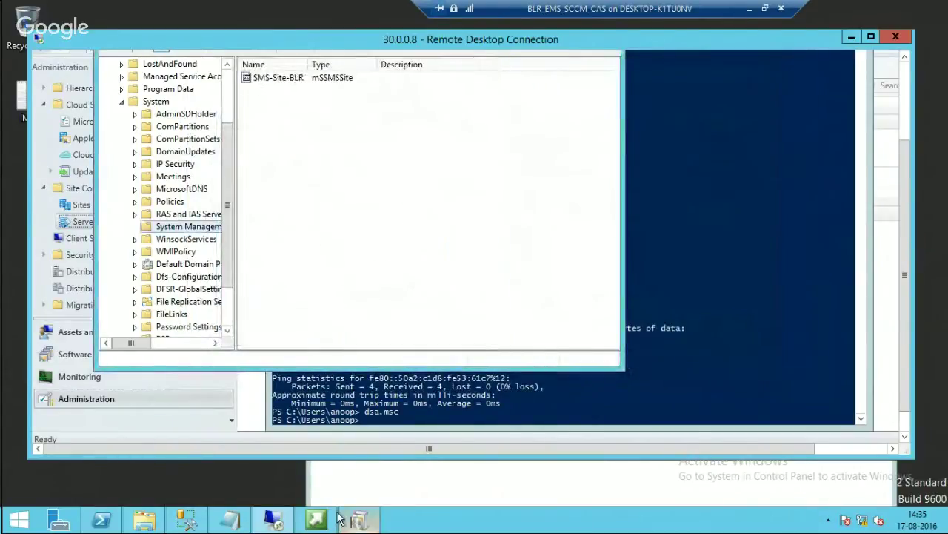
- Return to the Configuration Manager Setup Wizard, continue to Prerequisite Downloads and choose to use previously downloaded files
left_click(358, 521)
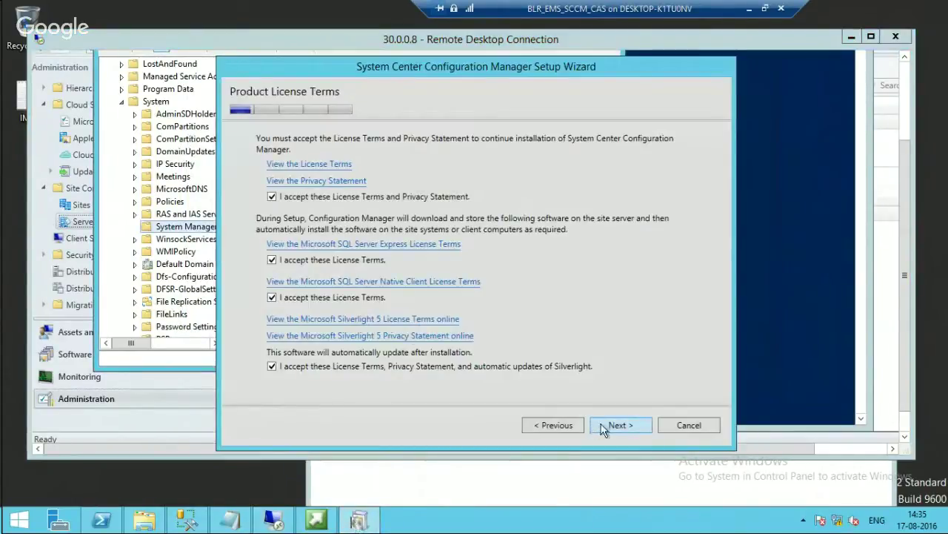
left_click(604, 429)
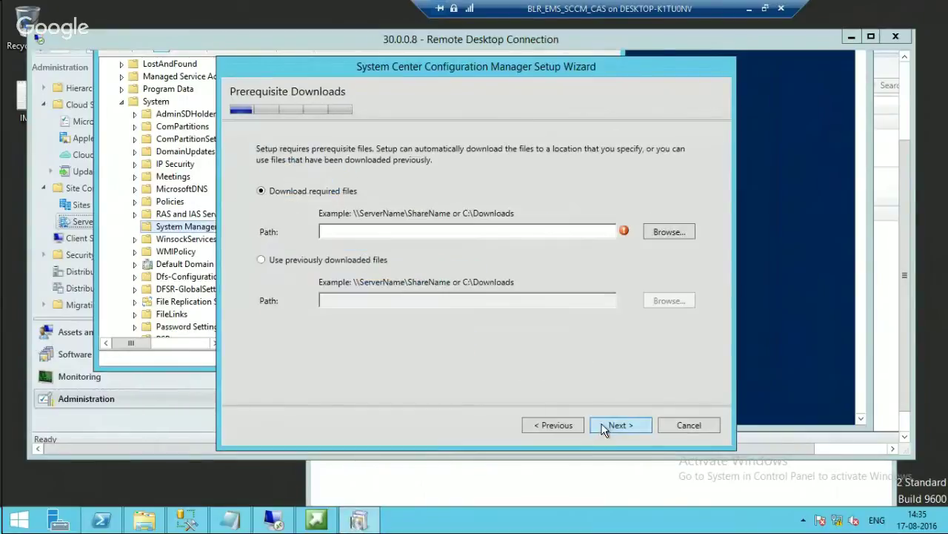
left_click(851, 36)
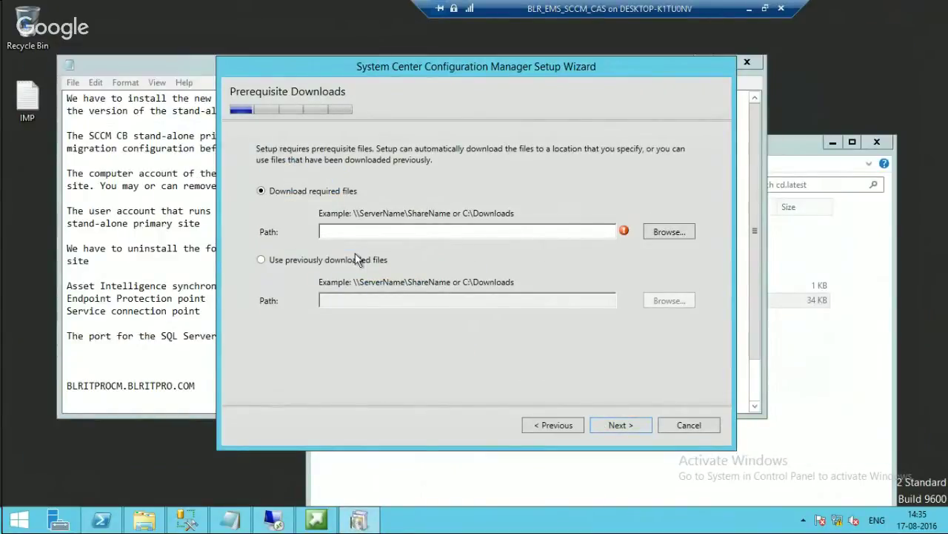
left_click(322, 259)
left_click(356, 298)
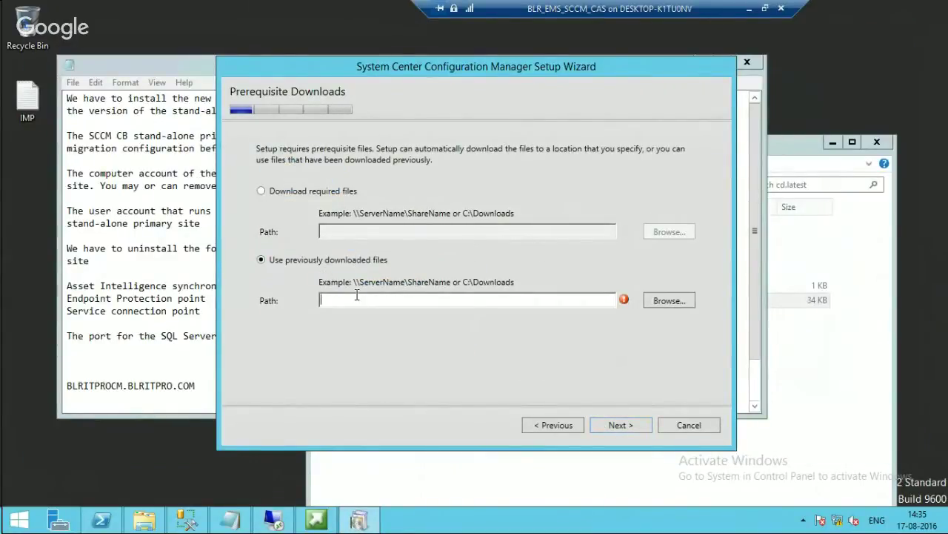
- Set the previously downloaded files path to C:\Sources\cd.latest\redist, copied from its folder, and start the prerequisite verification
left_click(148, 521)
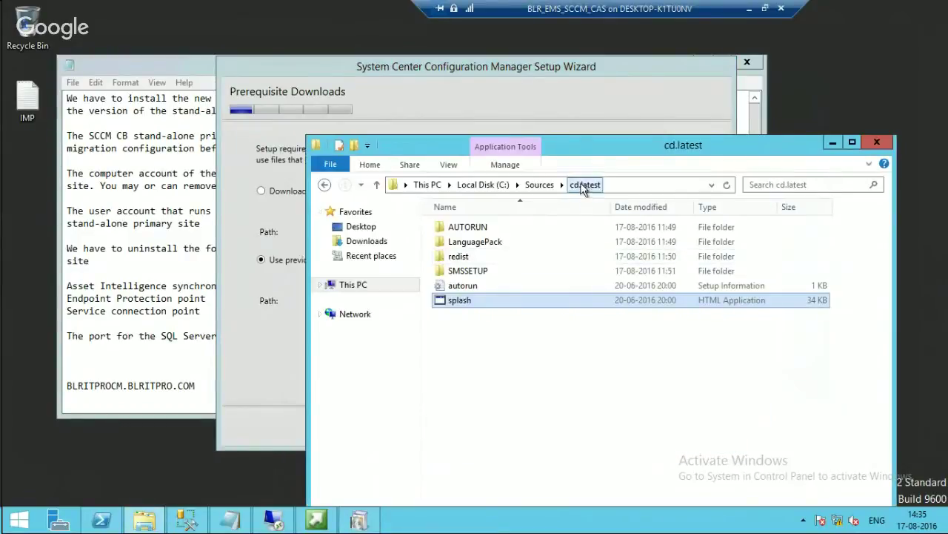
double_click(455, 256)
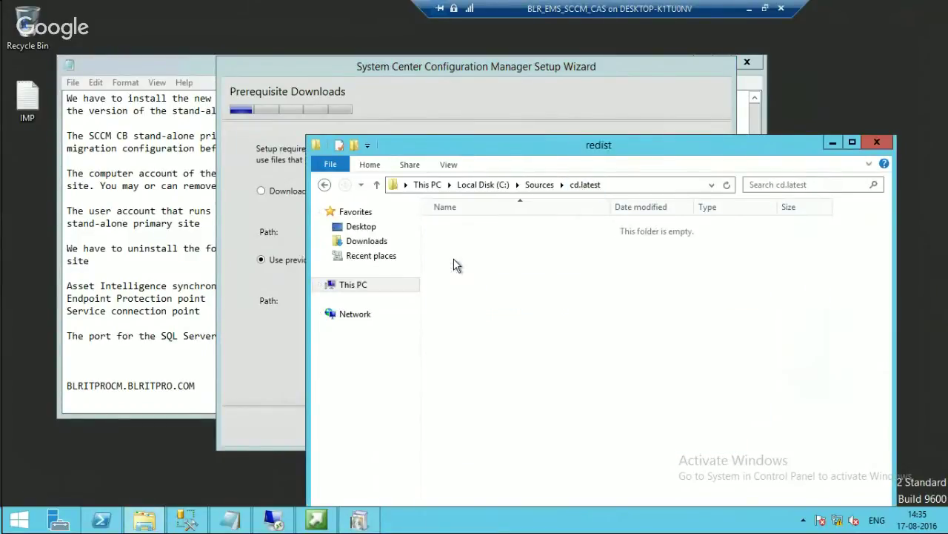
left_click(660, 184)
key("ctrl+c")
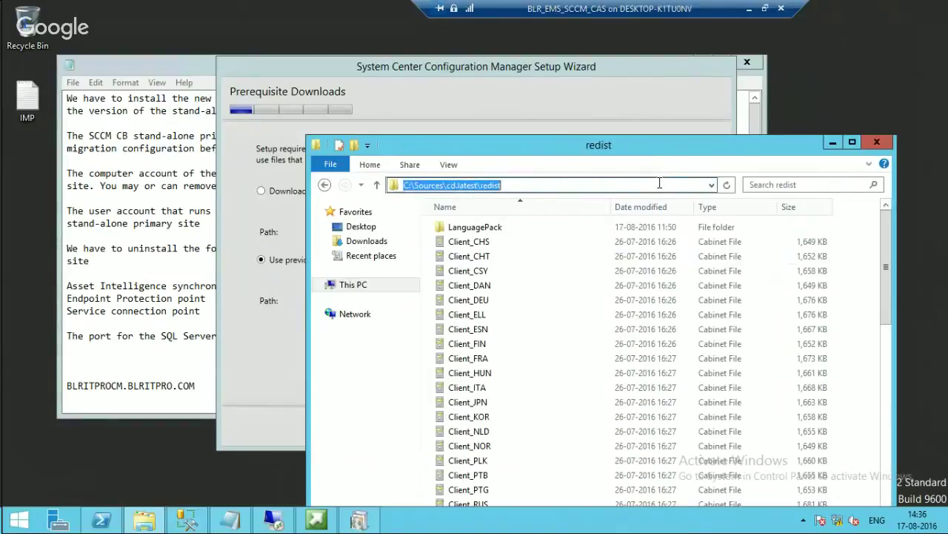
left_click(534, 72)
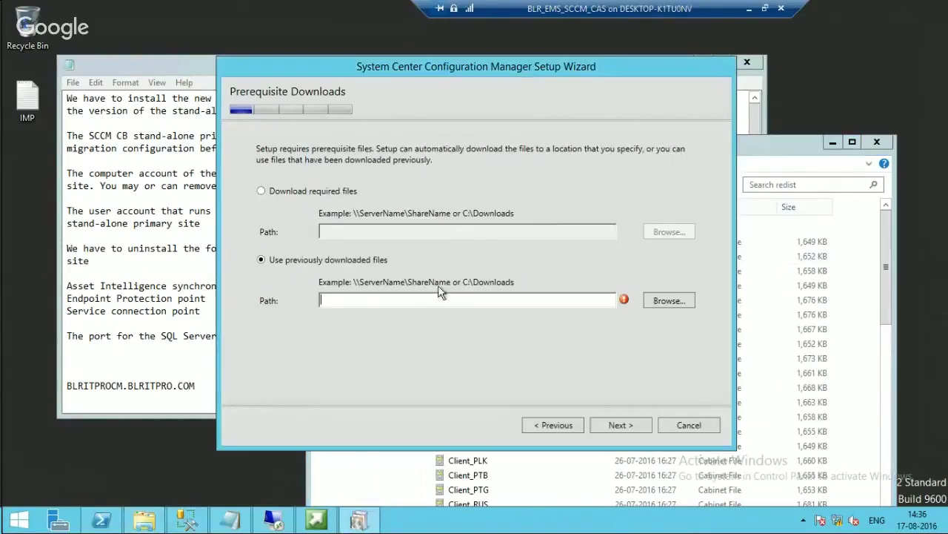
key("ctrl+v")
left_click(607, 423)
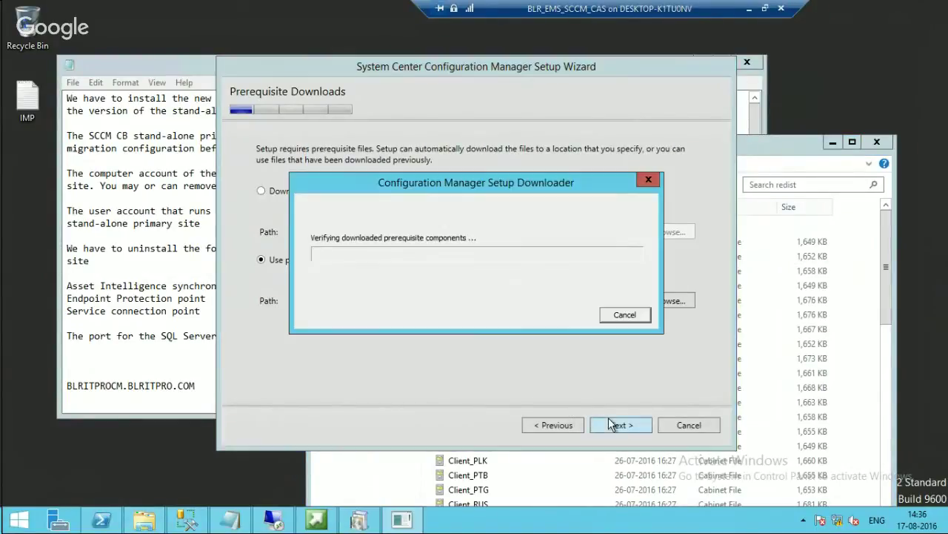
- Launch CMTrace from the SMSSETUP\TOOLS folder of the cd.latest media
left_click(144, 520)
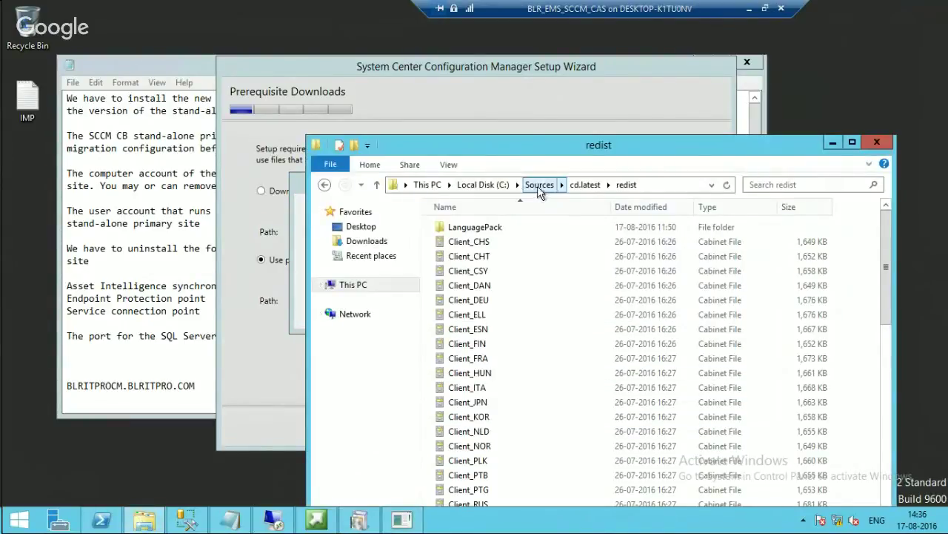
left_click(579, 185)
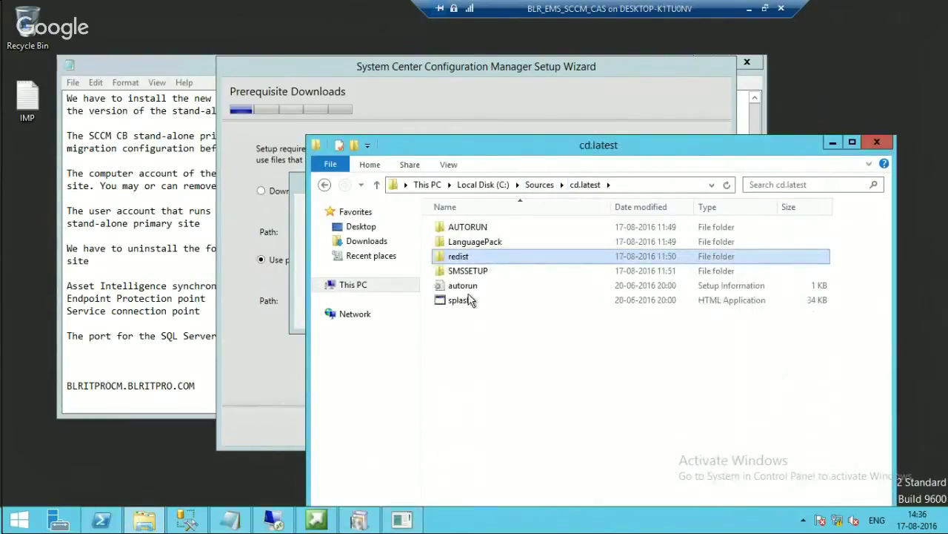
double_click(476, 273)
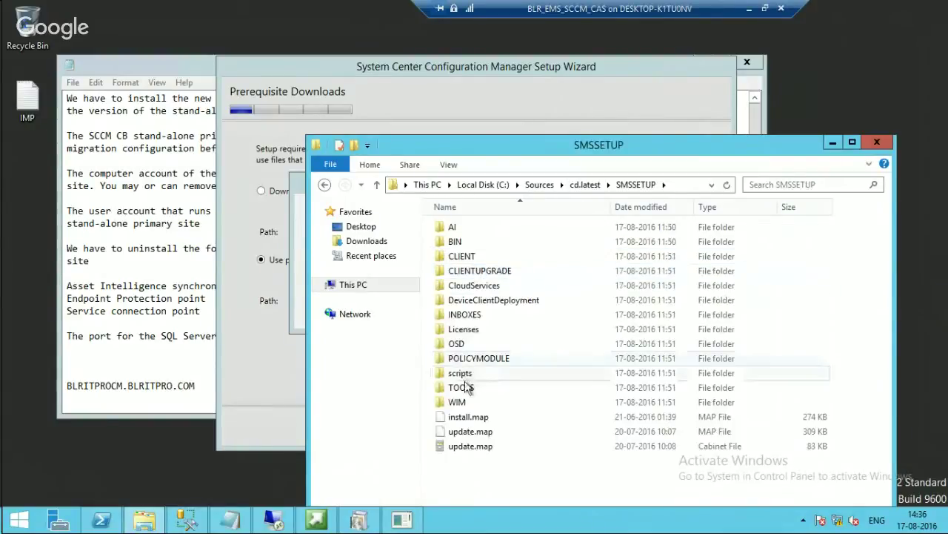
double_click(466, 385)
double_click(475, 285)
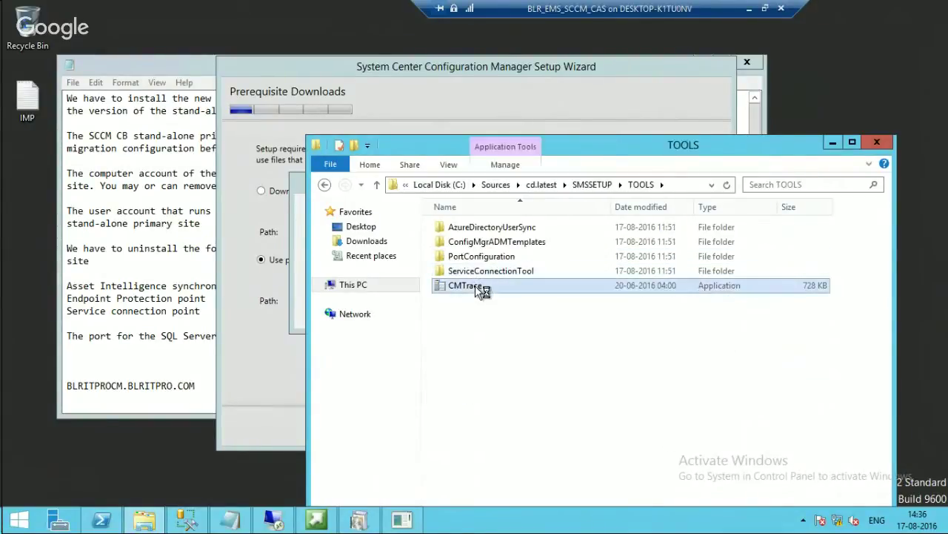
- Open C:\ConfigMgrSetup.log in the Configuration Manager Trace Log Tool and go to its latest entries
left_click(529, 306)
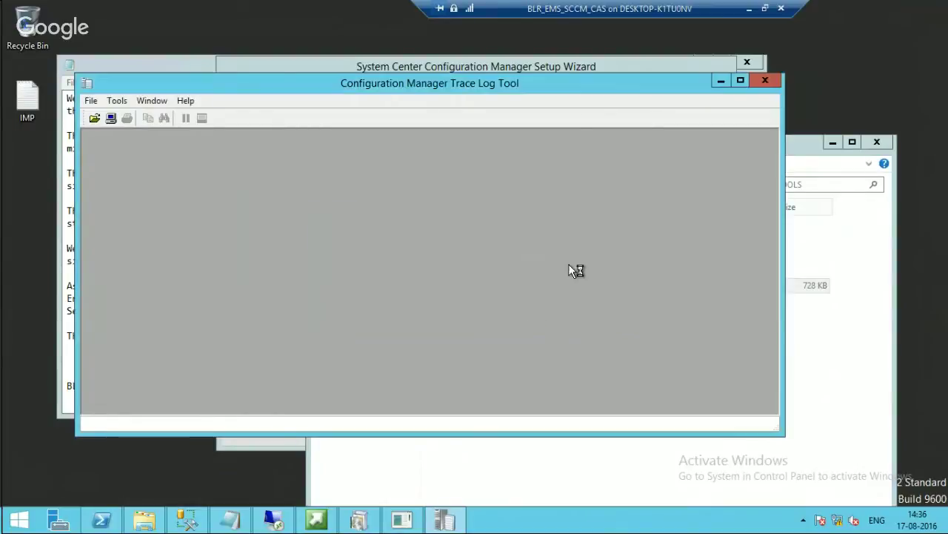
left_click(91, 101)
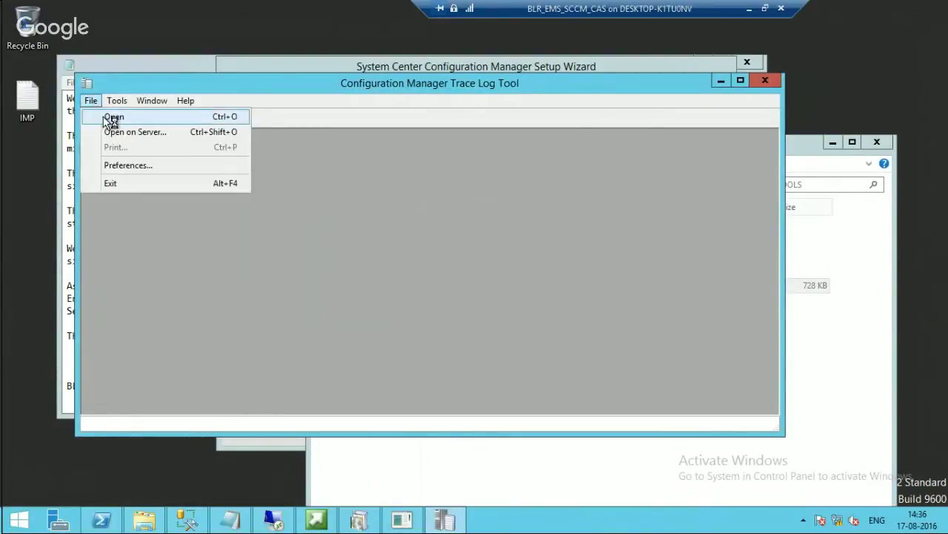
left_click(103, 116)
left_click(271, 202)
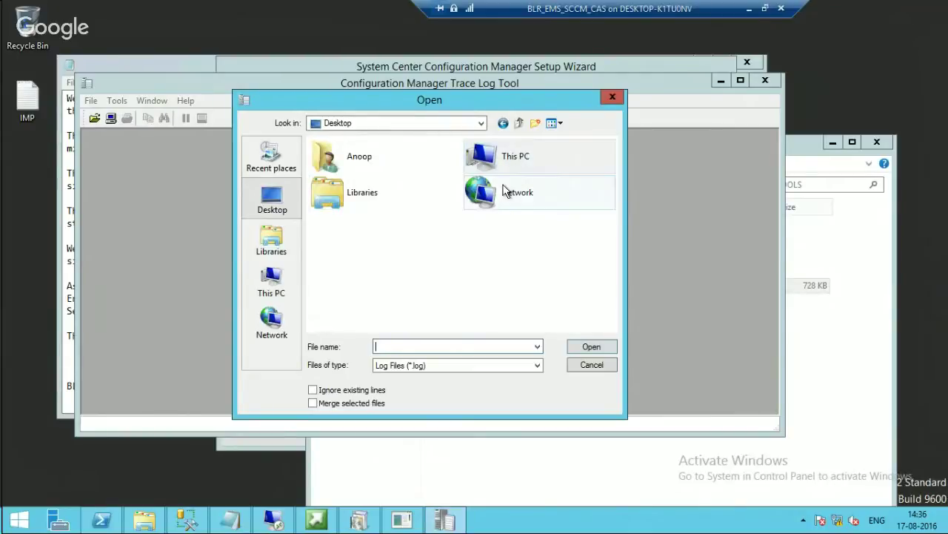
double_click(513, 159)
left_click_drag(610, 179, 613, 319)
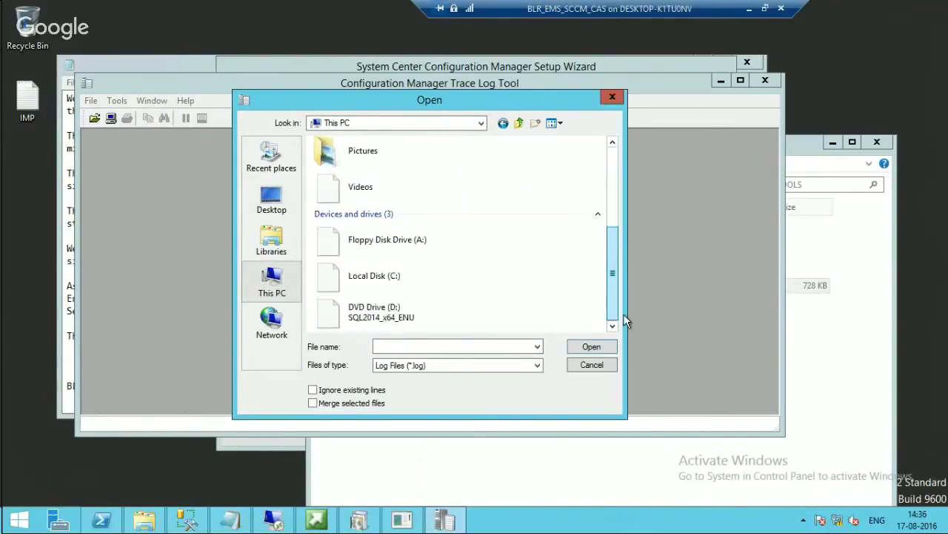
double_click(436, 278)
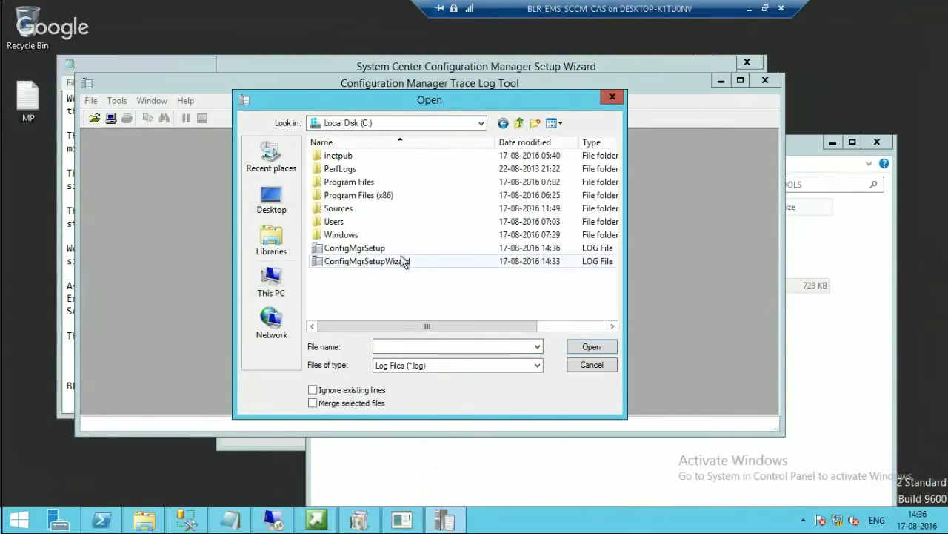
left_click(368, 252)
double_click(369, 252)
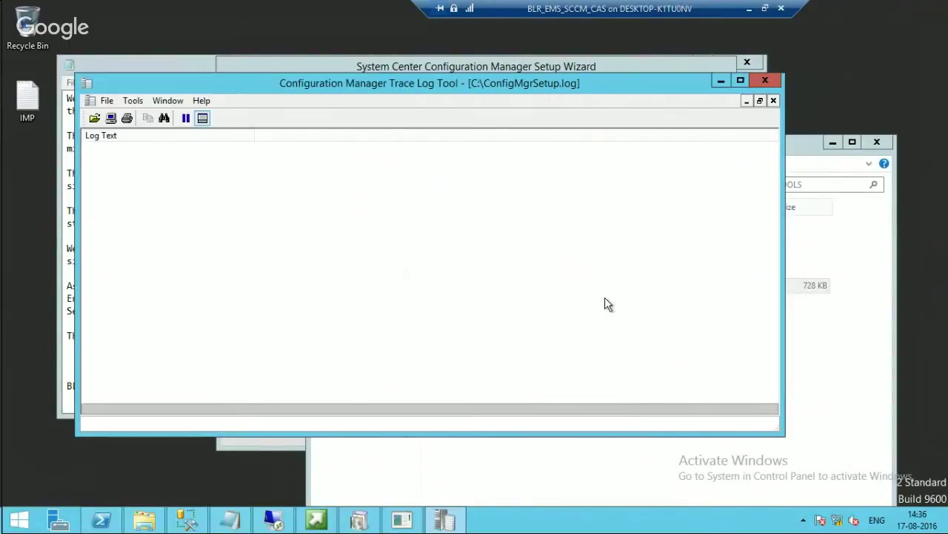
left_click_drag(772, 252, 772, 297)
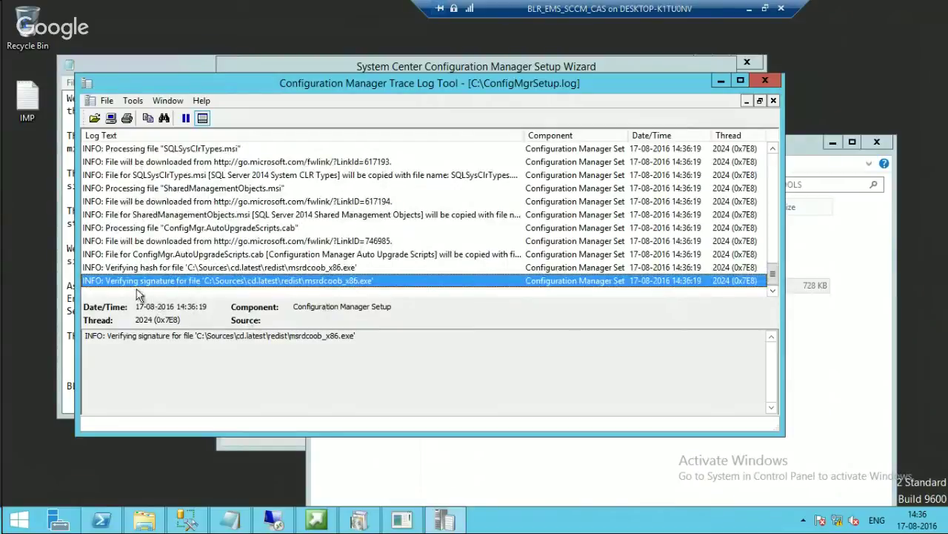
- Arrange the ConfigMgrSetup.log window and the Setup Downloader progress window so both can be read during the prerequisite verification
left_click(721, 83)
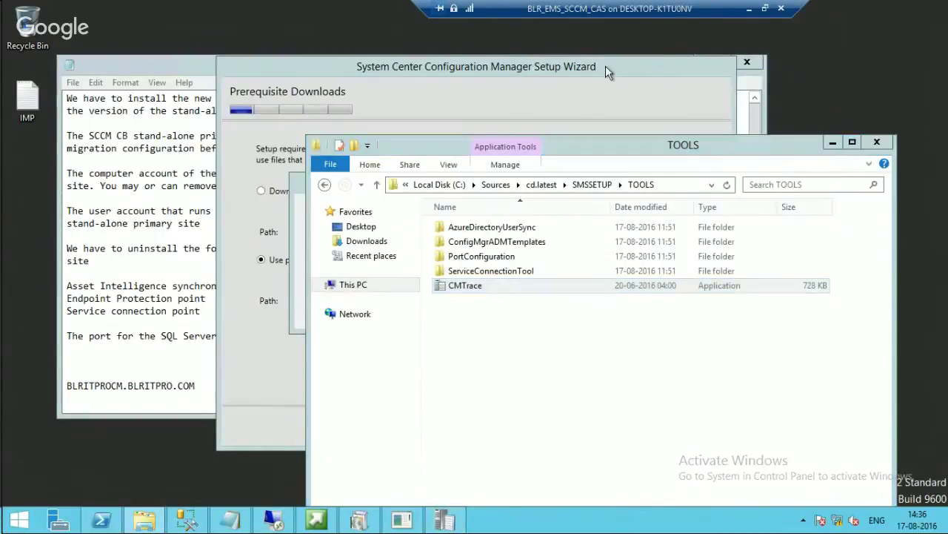
left_click(828, 144)
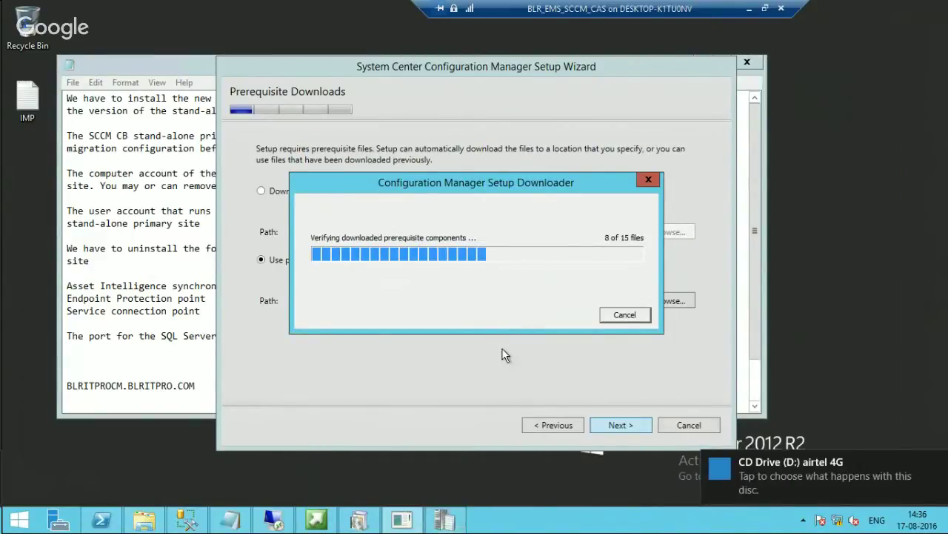
left_click(451, 522)
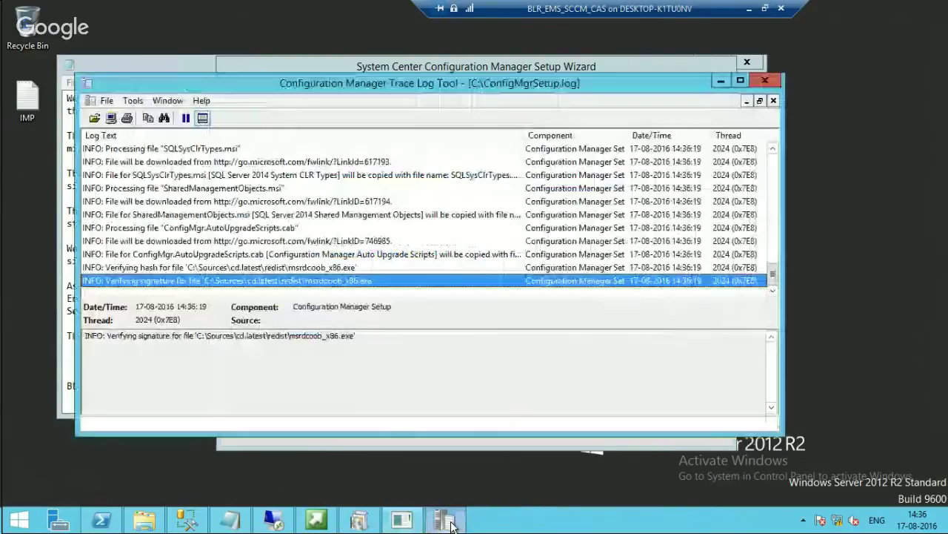
left_click_drag(508, 82, 625, 231)
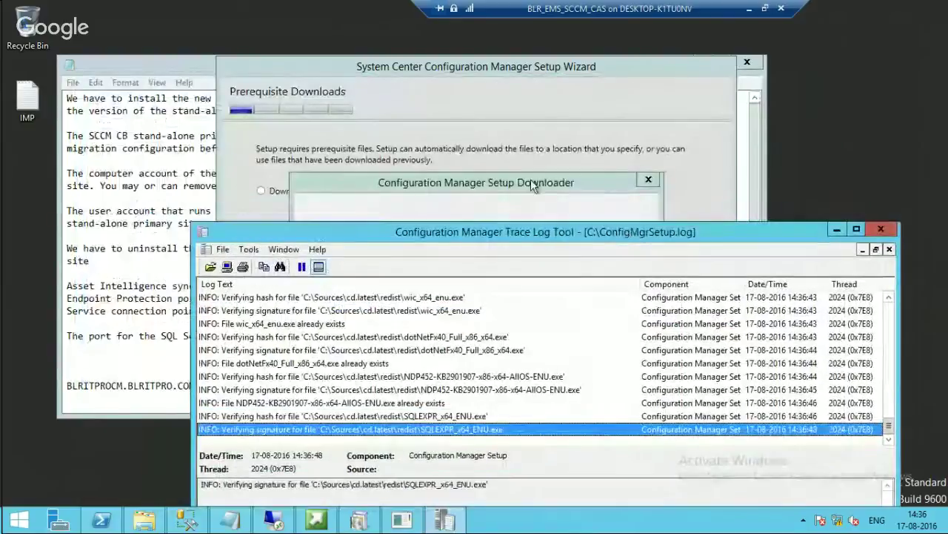
left_click(531, 181)
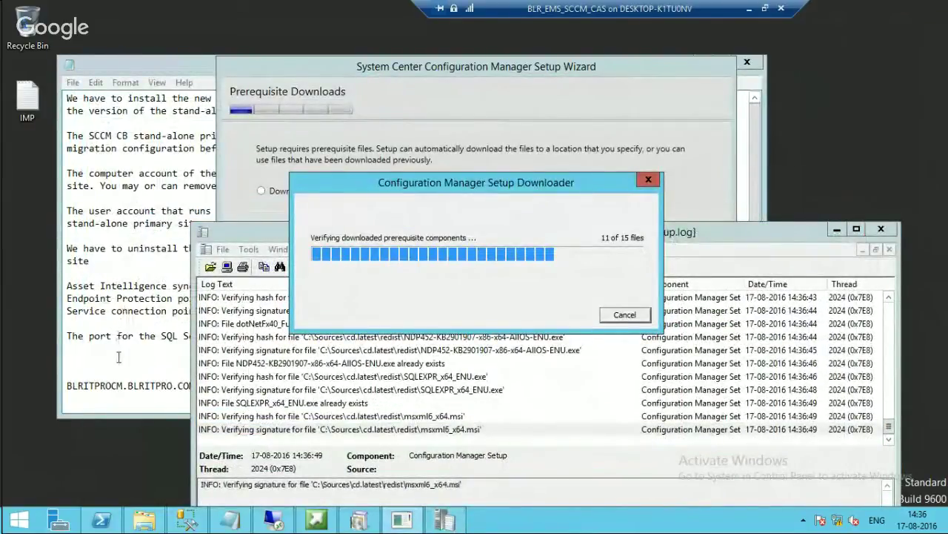
left_click_drag(697, 230, 731, 235)
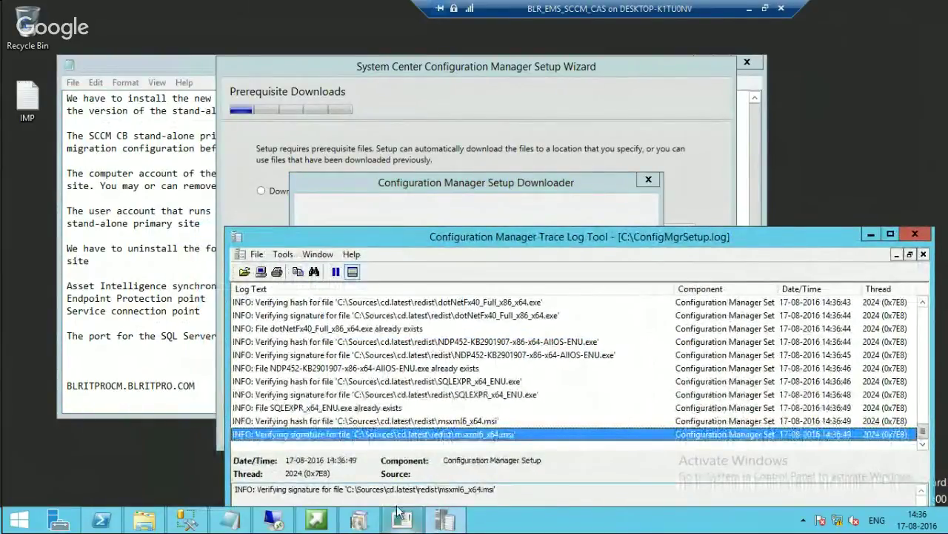
left_click(546, 182)
left_click_drag(545, 180, 437, 67)
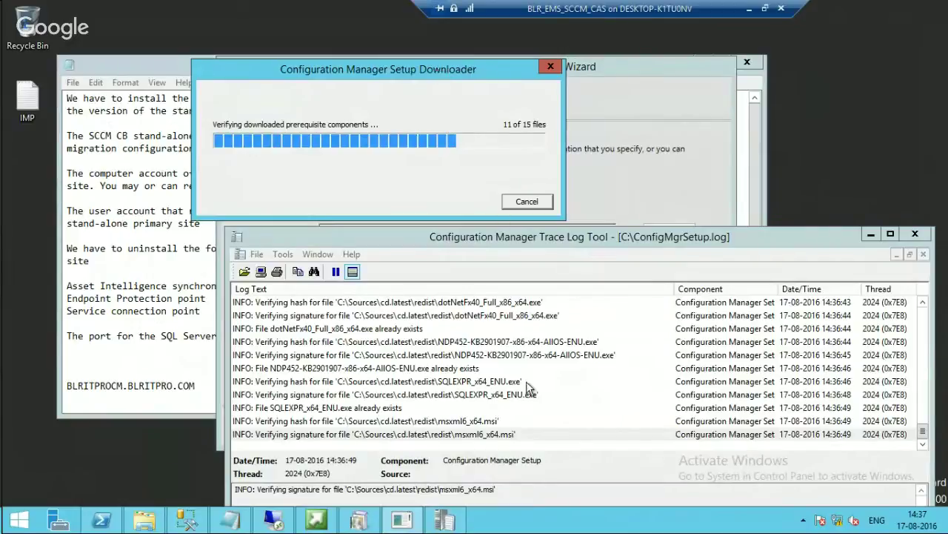
- Switch to SQL Server Management Studio and check the Databases folder of the BLREMSCAS server, then minimize it
left_click(186, 520)
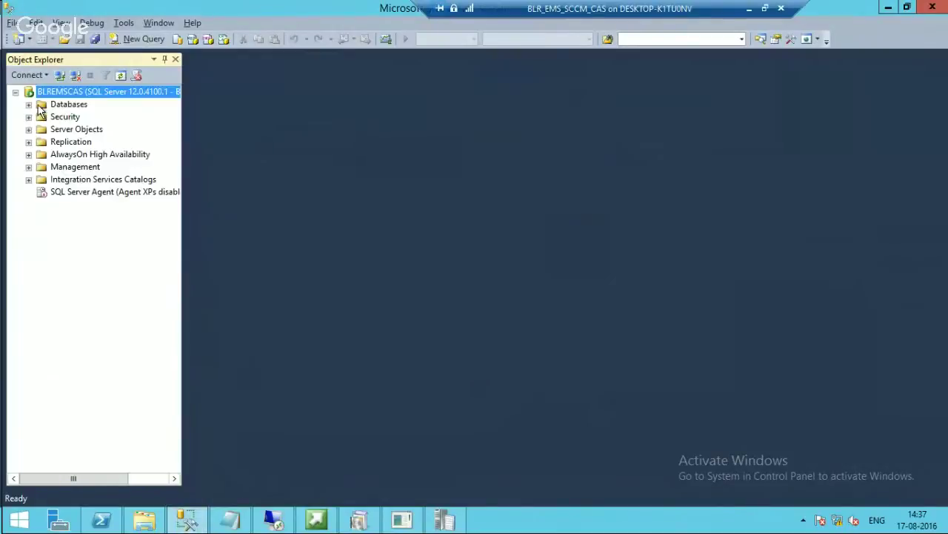
left_click(28, 104)
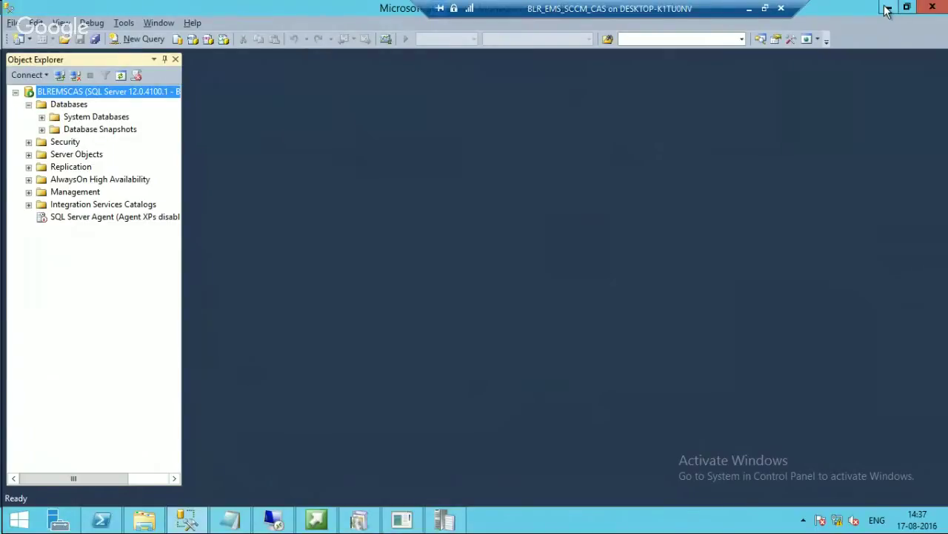
left_click(887, 7)
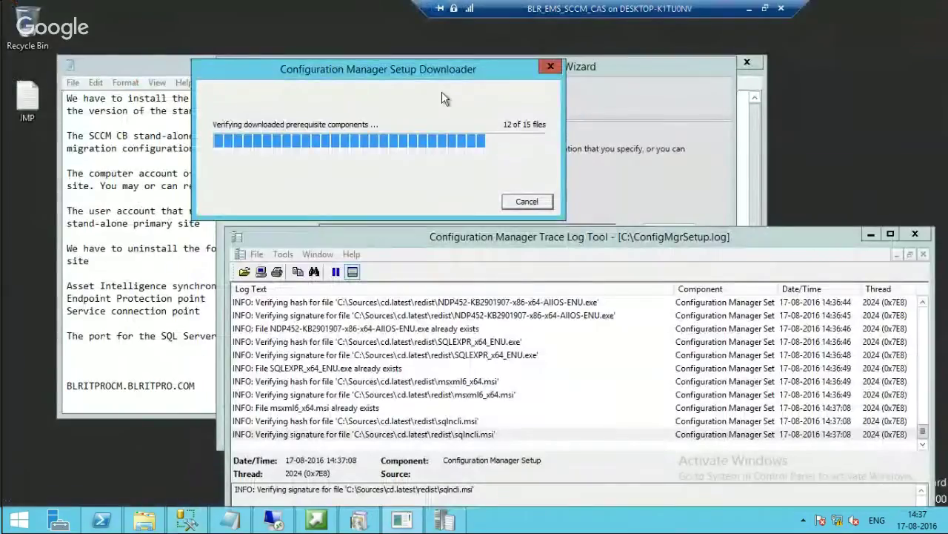
- Let the prerequisite verification finish, then accept English as the only server and client language in the setup wizard
left_click_drag(429, 75, 516, 67)
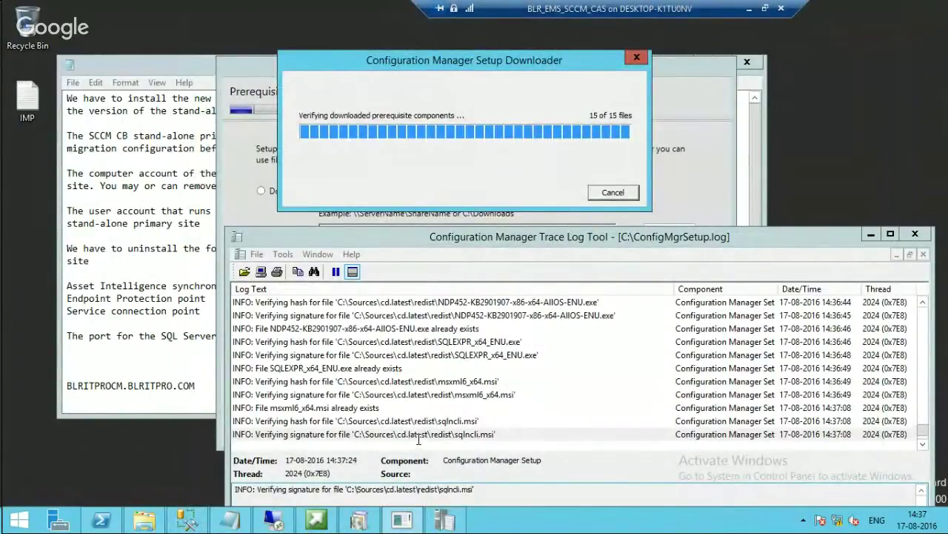
left_click(528, 65)
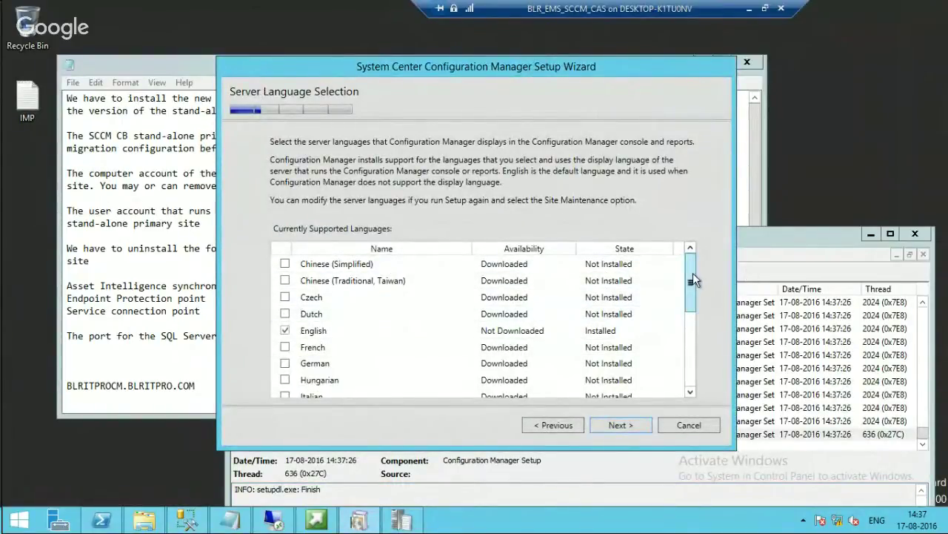
left_click(621, 429)
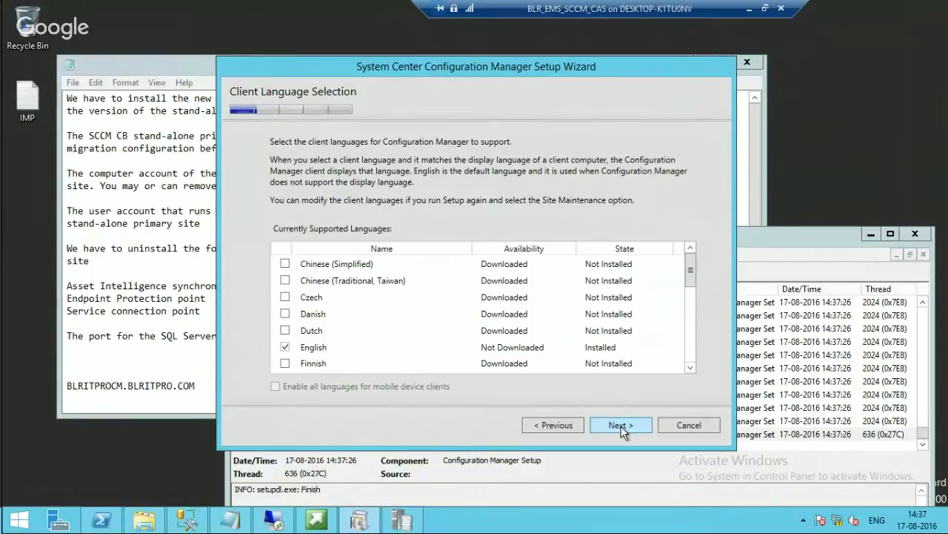
left_click(621, 426)
- Set the site code to CAS and the site name to "CAS Server for BLR", keep the default installation folder, and continue
type("CAS")
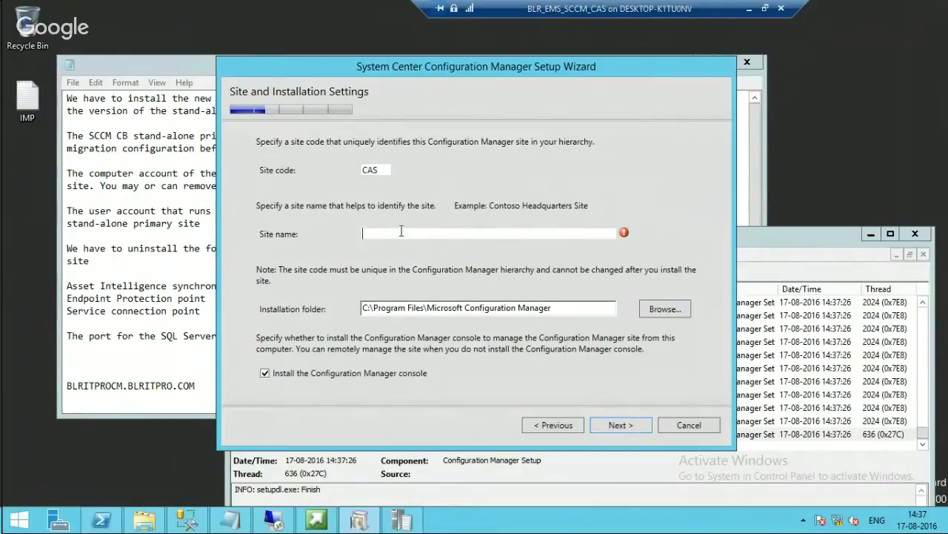
type("CAS Server for BLR")
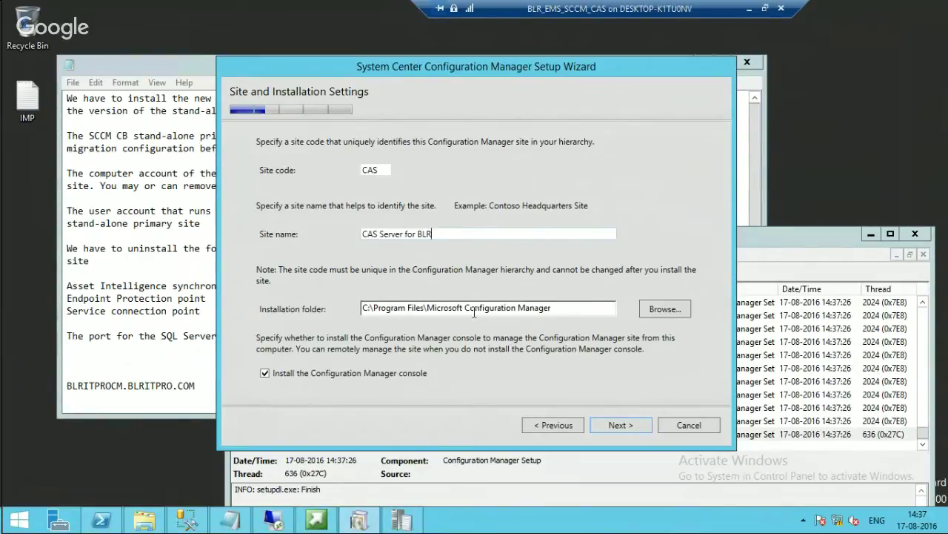
left_click(615, 426)
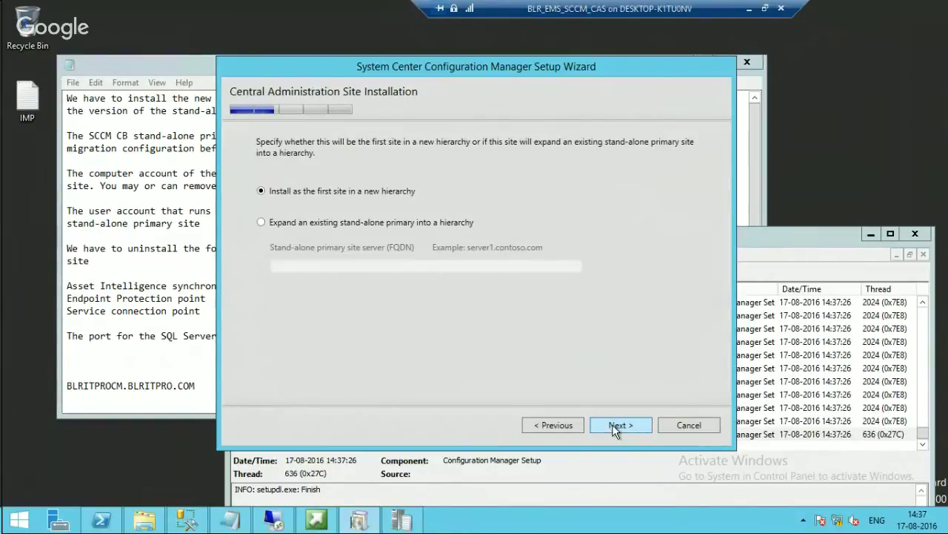
- Choose to expand an existing stand-alone primary into a hierarchy, with BLRITPROCM.BLRITPRO.COM copied from the IMP notes as its server, and continue
left_click(334, 226)
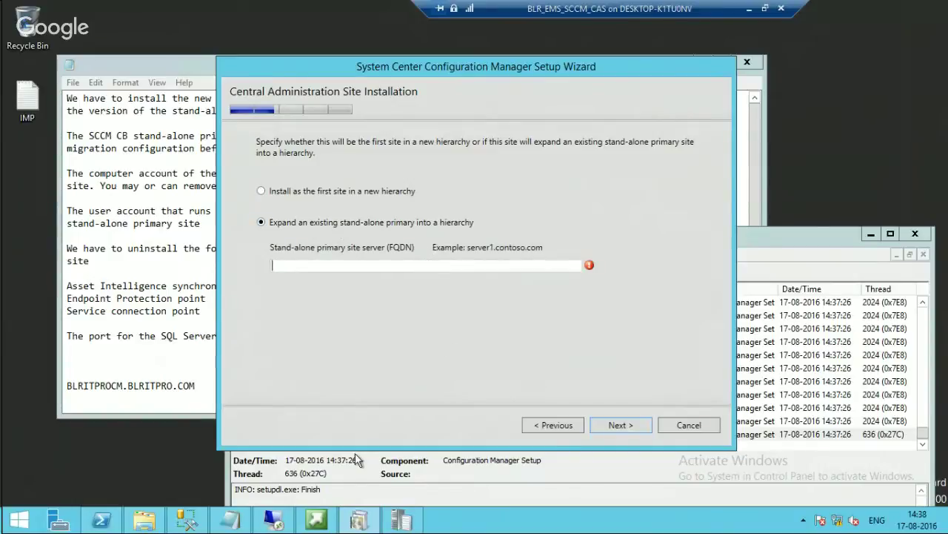
left_click(230, 520)
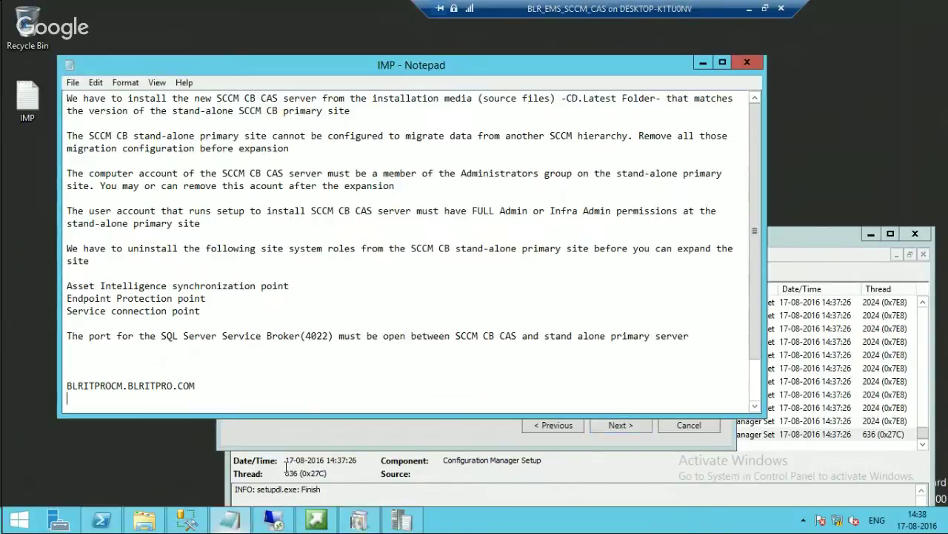
left_click_drag(64, 398, 67, 384)
key("ctrl+c")
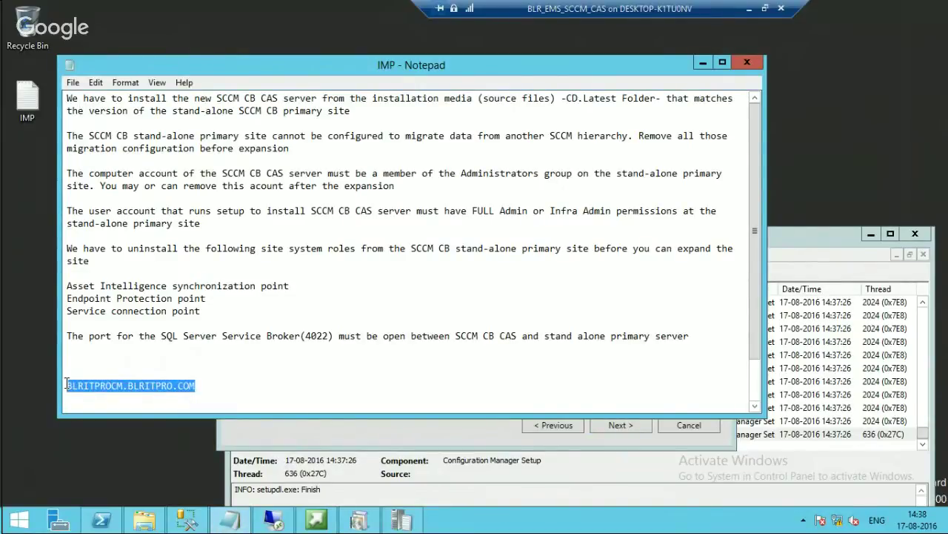
left_click(701, 61)
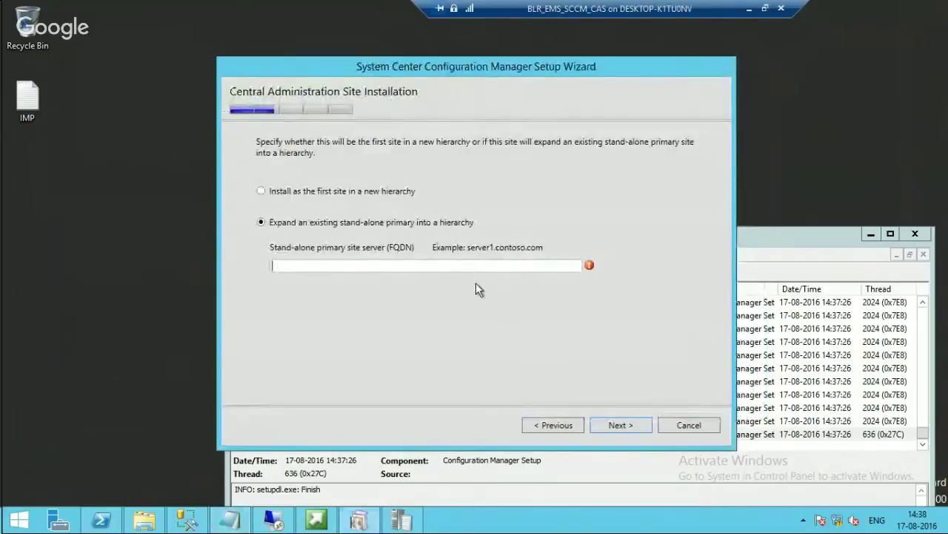
key("ctrl+v")
left_click(604, 422)
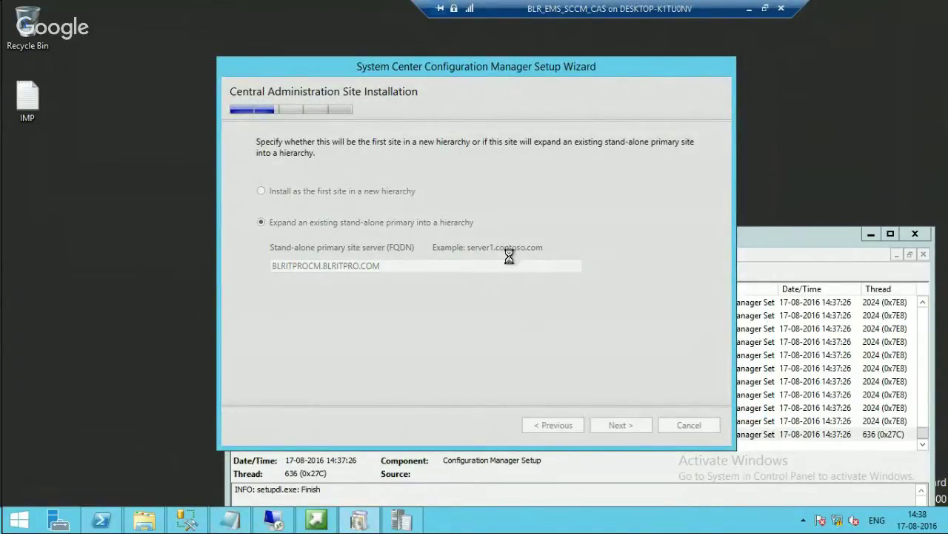
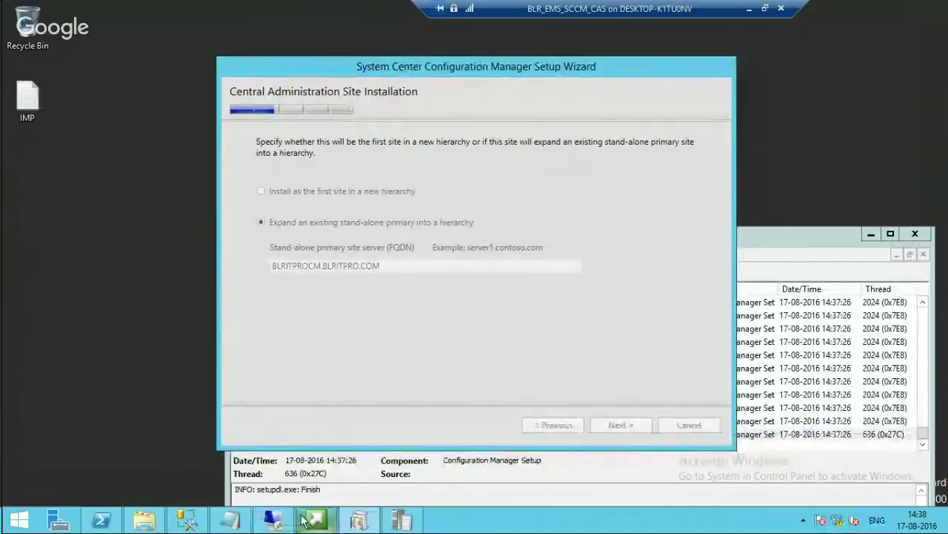
- Launch Event Viewer from PowerShell with eventvwr and open the Application log under Windows Logs
left_click(103, 521)
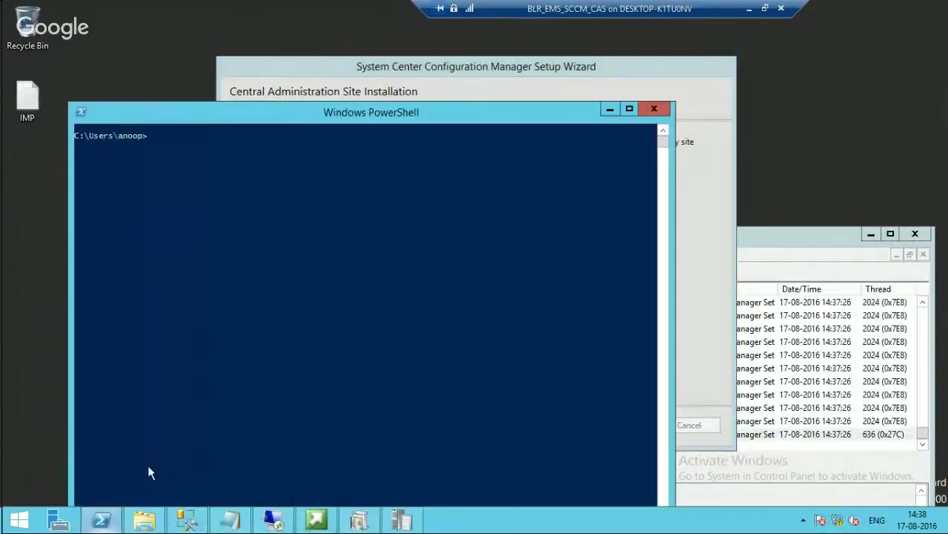
type("event")
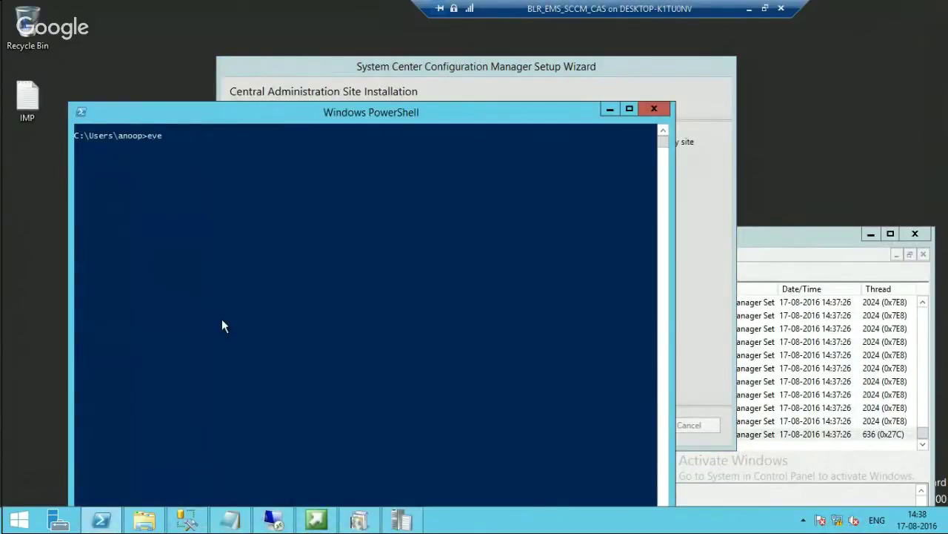
type("vwr")
key("Return")
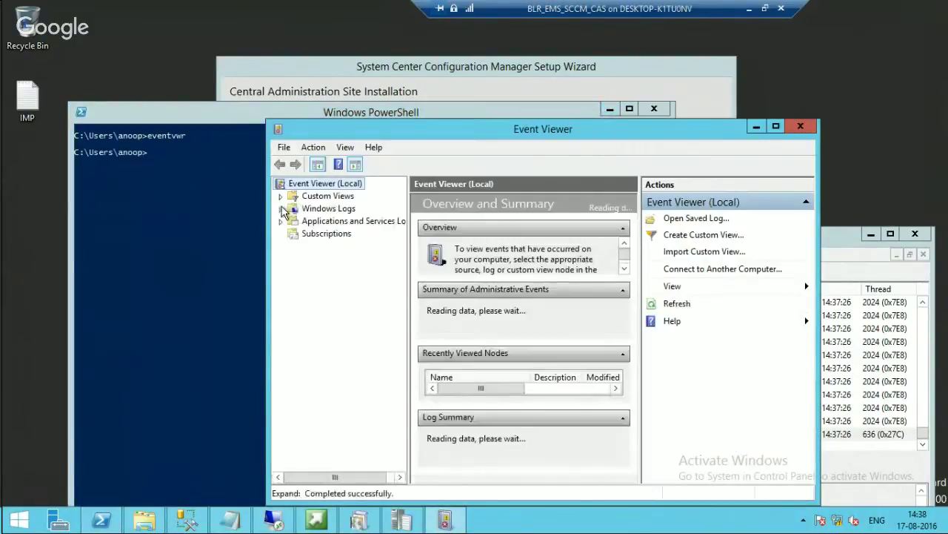
left_click(281, 209)
left_click(334, 222)
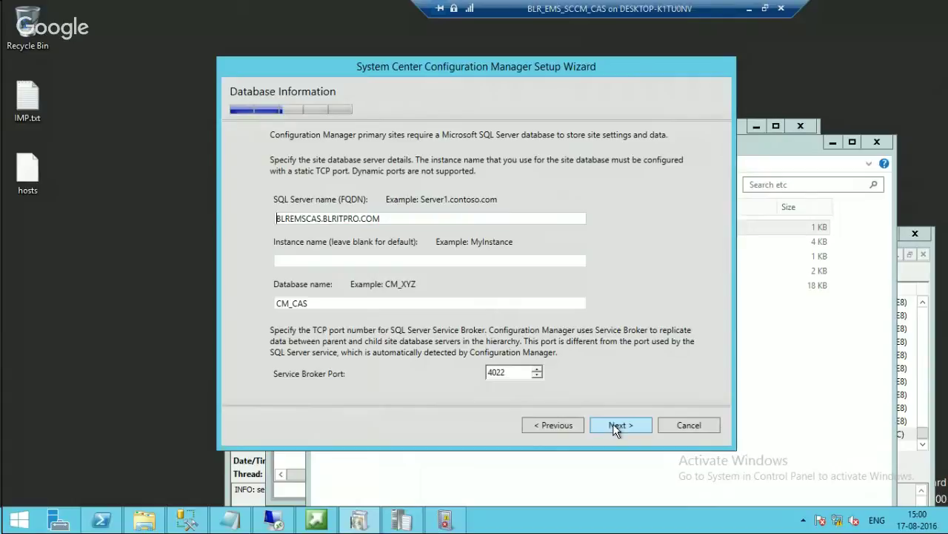
- Accept SQL Server BLREMSCAS.BLRITPRO.COM, database CM_CAS and Service Broker port 4022, and continue to the database file locations
left_click_drag(514, 372, 464, 368)
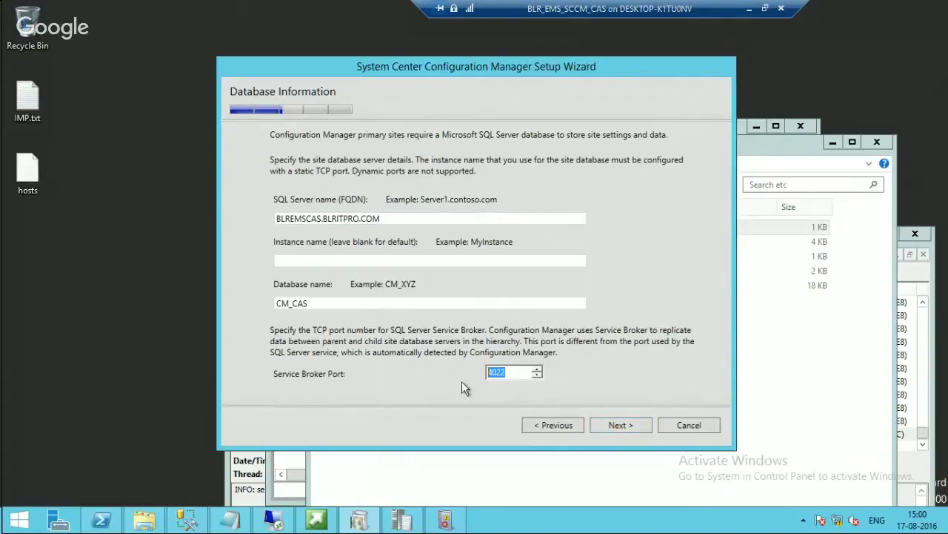
left_click(624, 425)
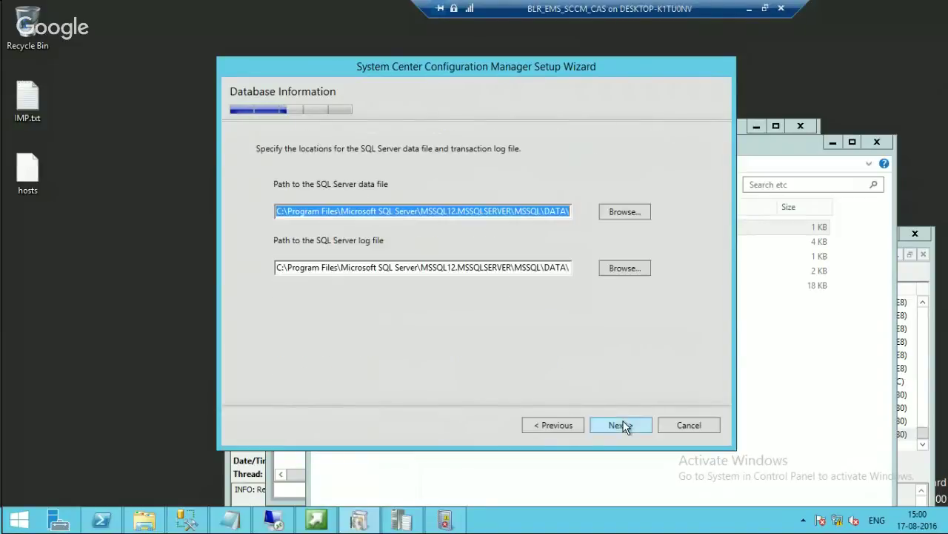
- Keep the default database paths and BLREMSCAS.BLRITPRO.COM as SMS Provider and online service connection point, accept the remaining settings, and start the prerequisite check
left_click(601, 425)
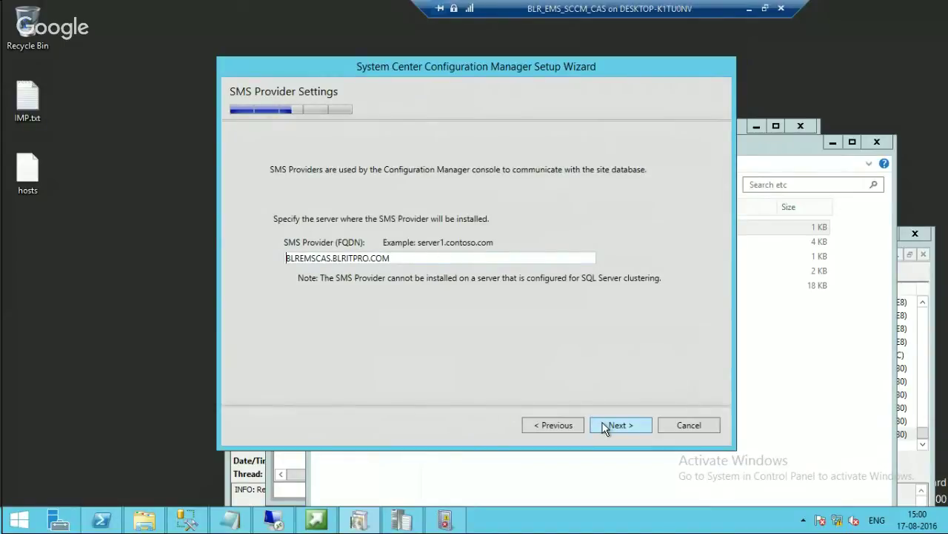
left_click(605, 428)
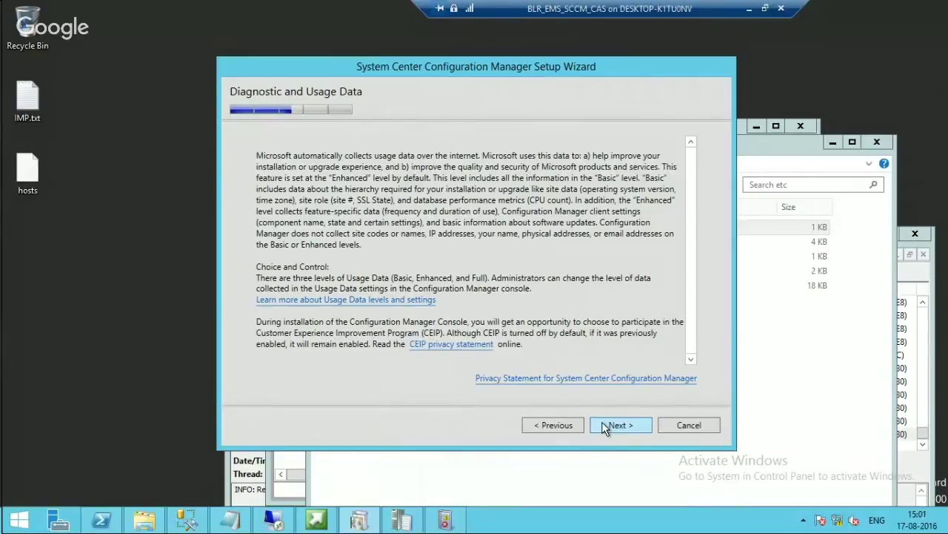
left_click(604, 428)
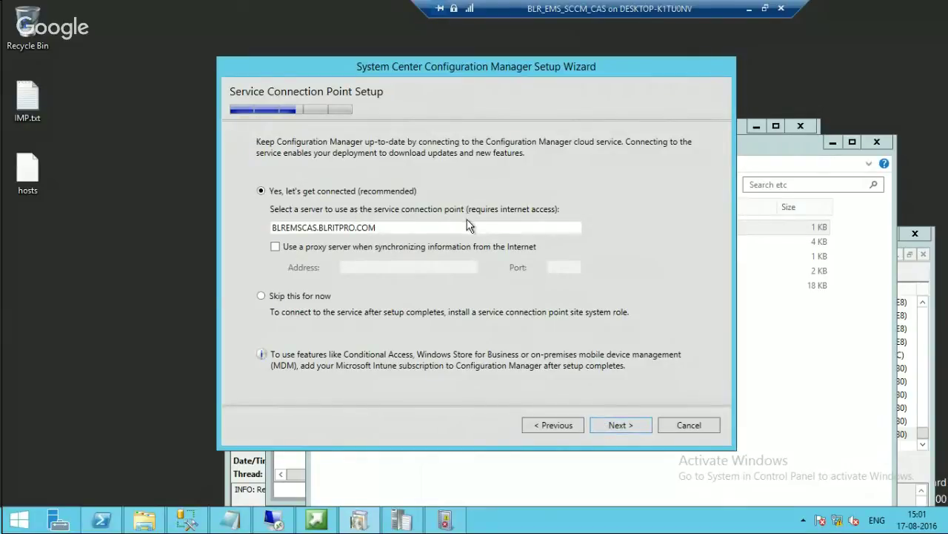
left_click(621, 434)
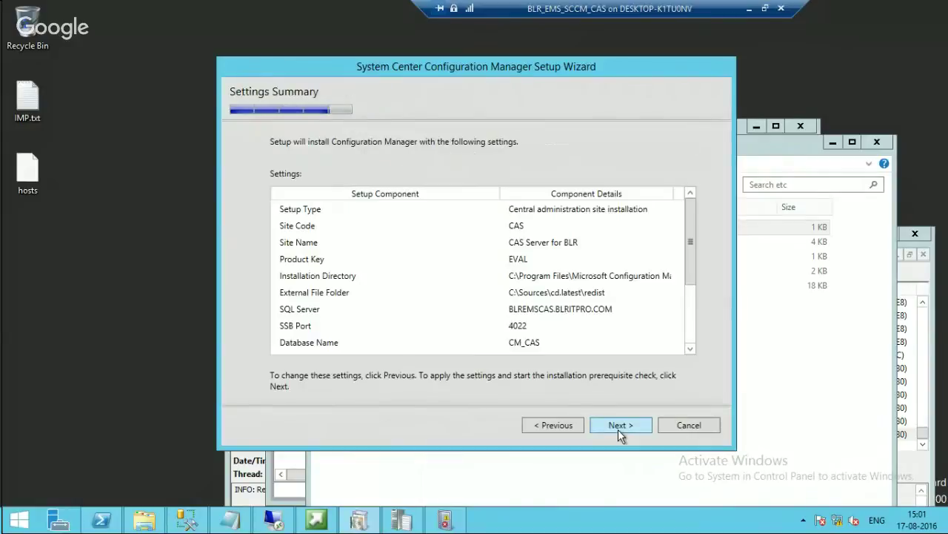
left_click(615, 429)
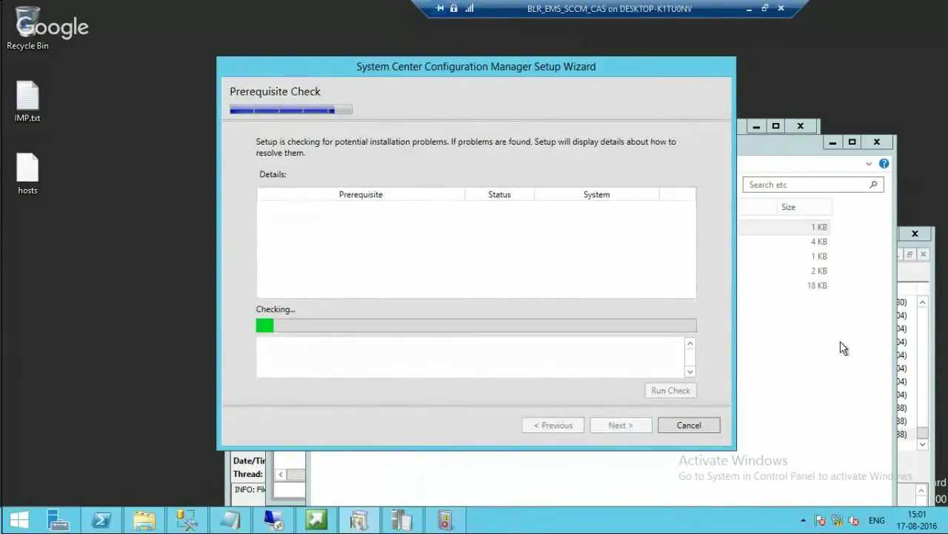
- Examine the red error entries and the newest entry in ConfigMgrSetup.log while the prerequisite check runs
left_click(912, 276)
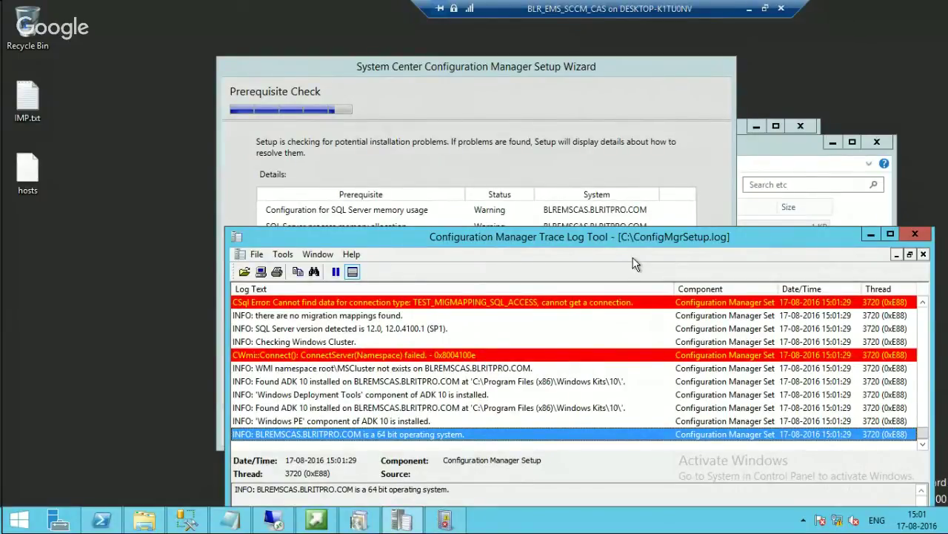
left_click(454, 356)
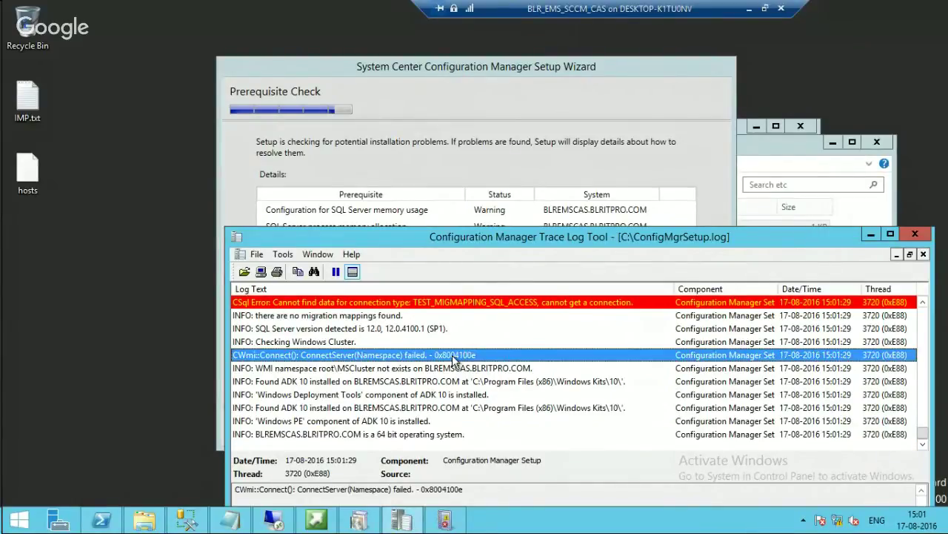
left_click(401, 434)
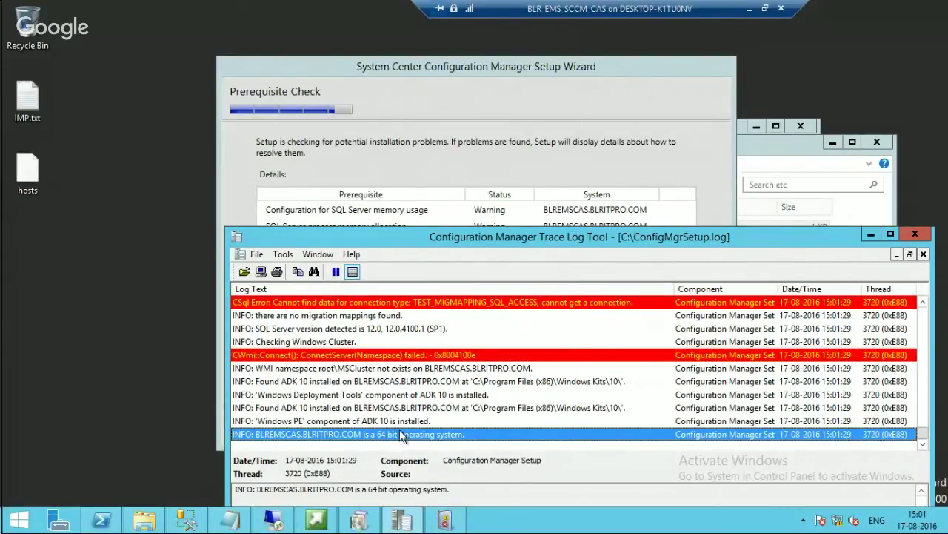
left_click(373, 308)
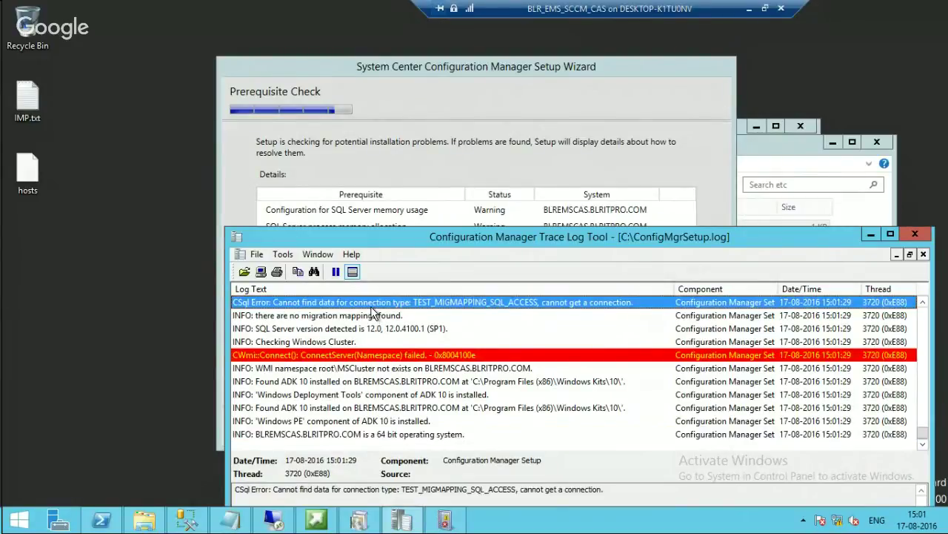
left_click(360, 435)
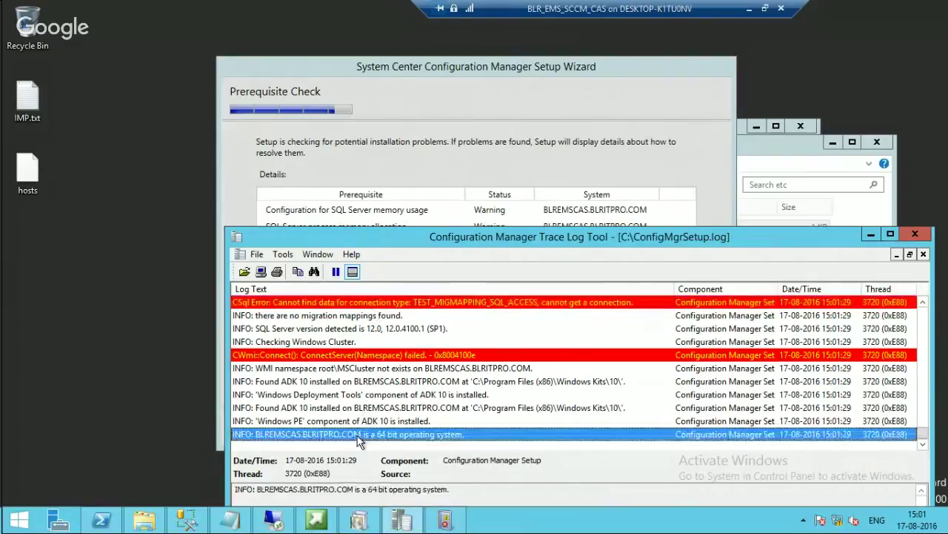
- Begin the central administration site installation from the setup wizard and bring the ConfigMgrSetup.log window forward beside its progress
left_click(476, 67)
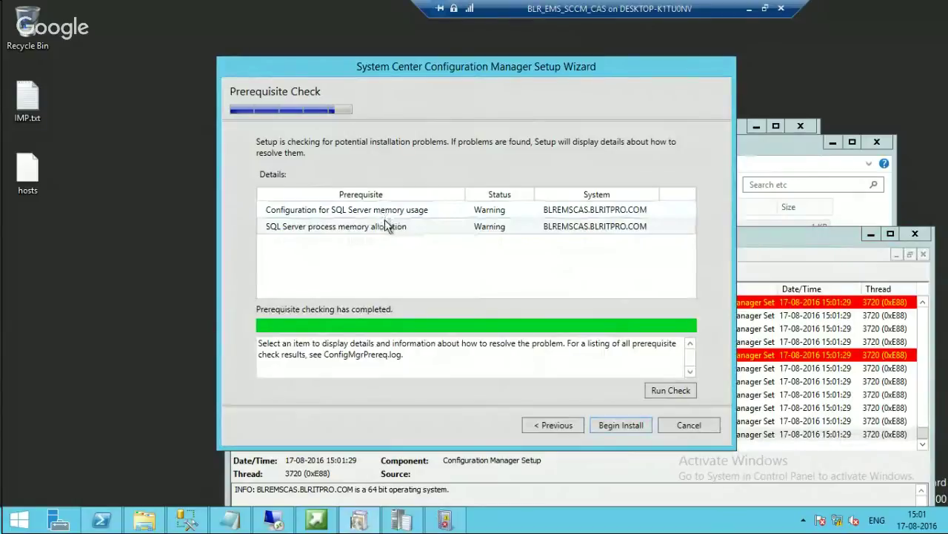
left_click(606, 423)
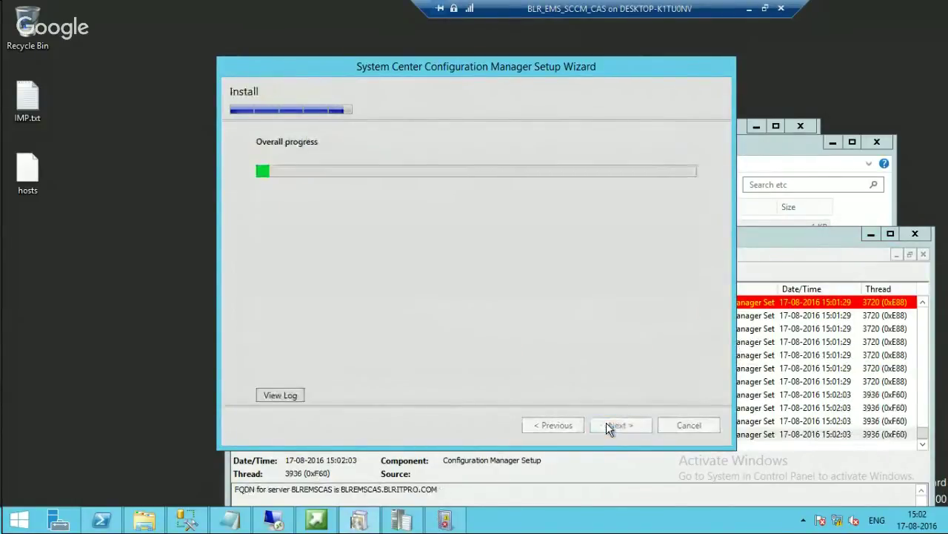
left_click(781, 240)
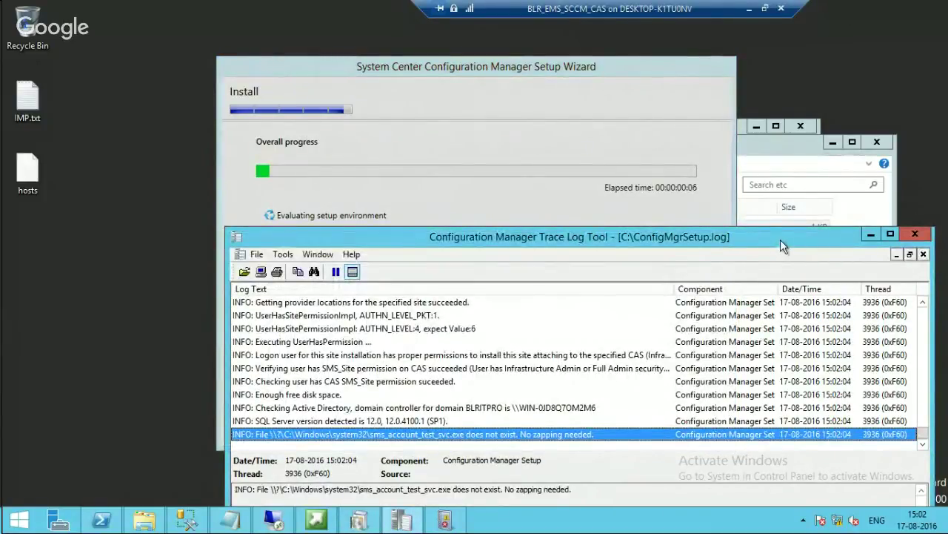
left_click_drag(767, 242, 814, 261)
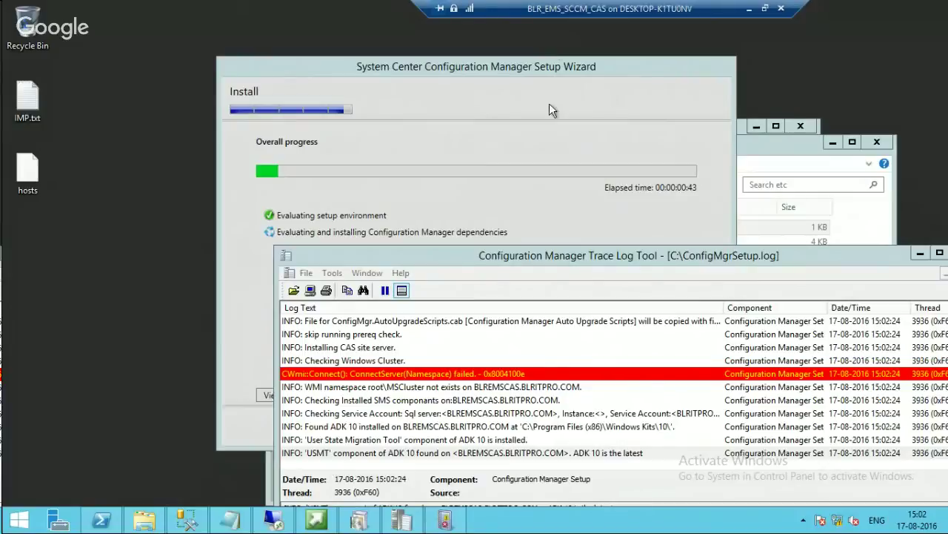
- Move the setup wizard away from the log window and close Event Viewer
left_click(537, 63)
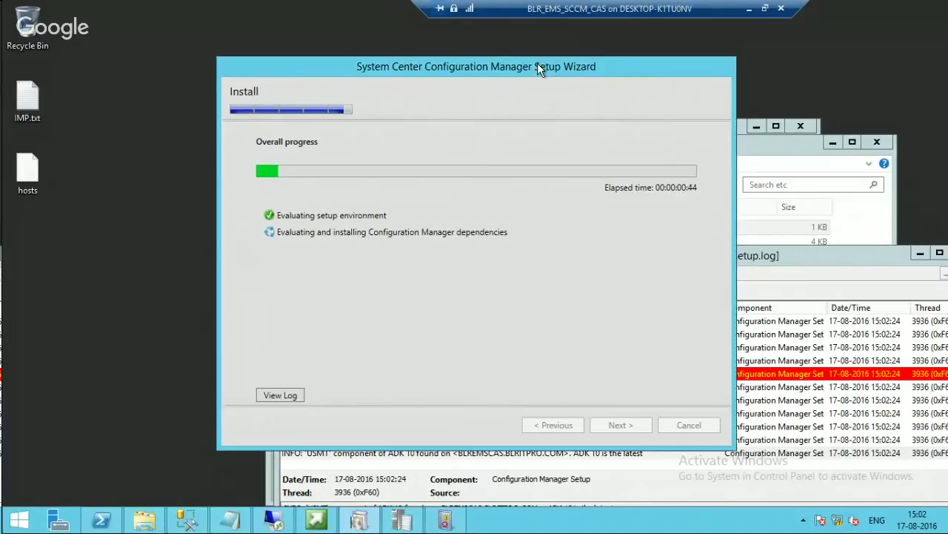
left_click_drag(537, 63, 469, 46)
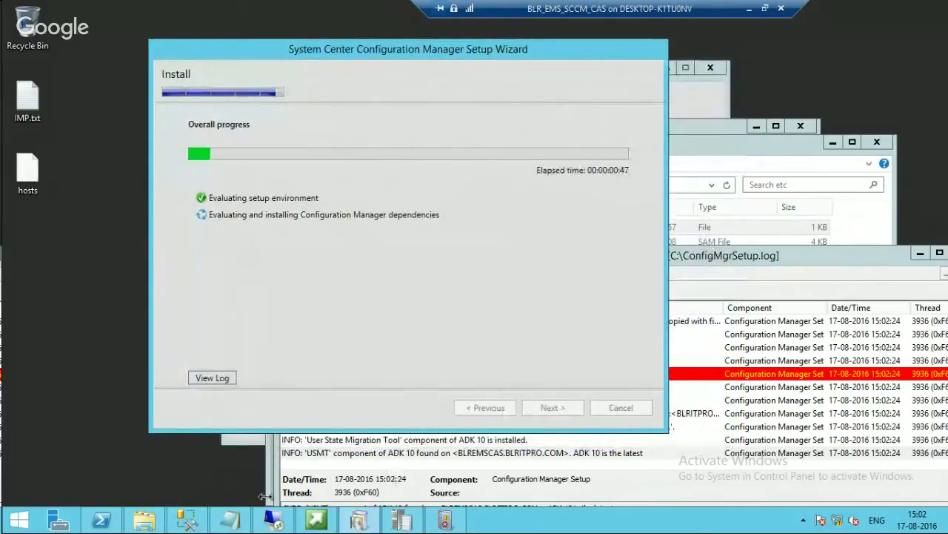
left_click(445, 520)
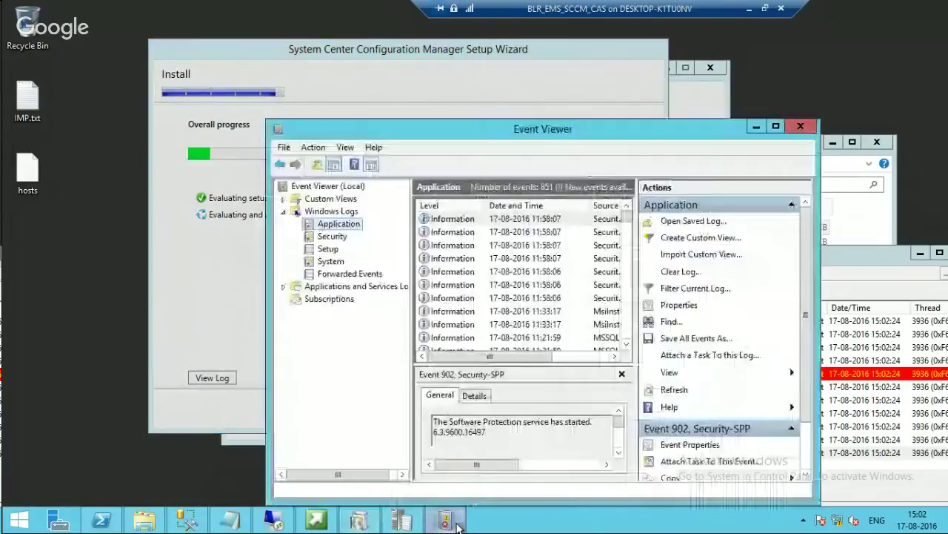
left_click(800, 126)
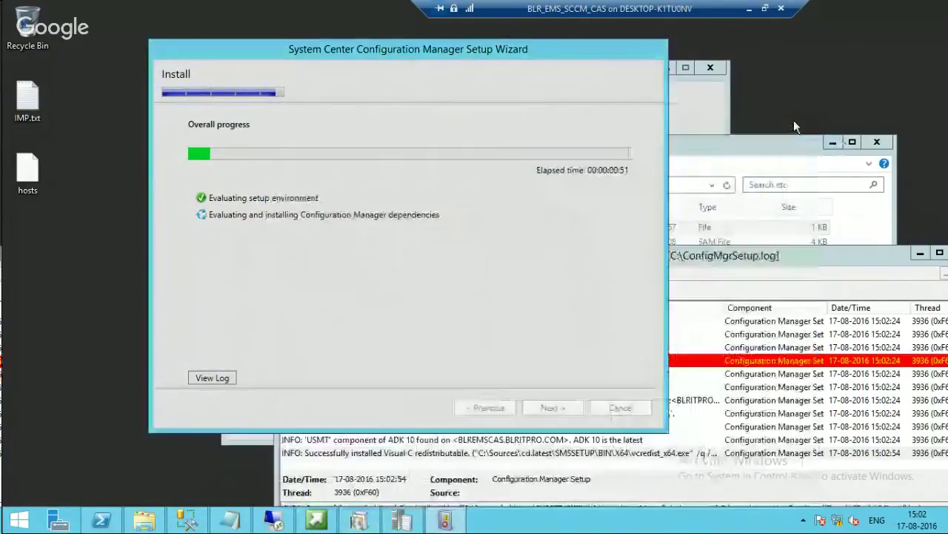
- Check the Visual C redistributable entry in ConfigMgrSetup.log against the installation stages in the setup wizard
left_click(710, 255)
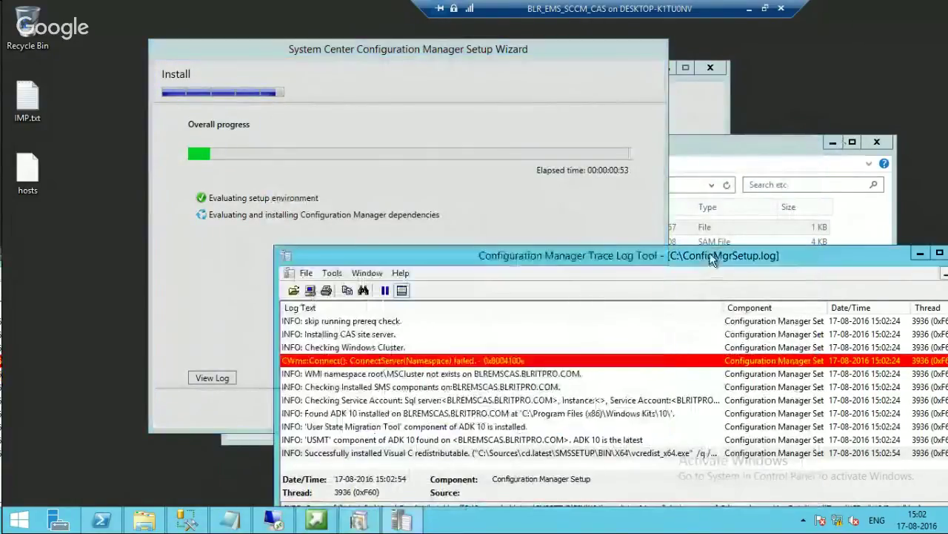
left_click(474, 453)
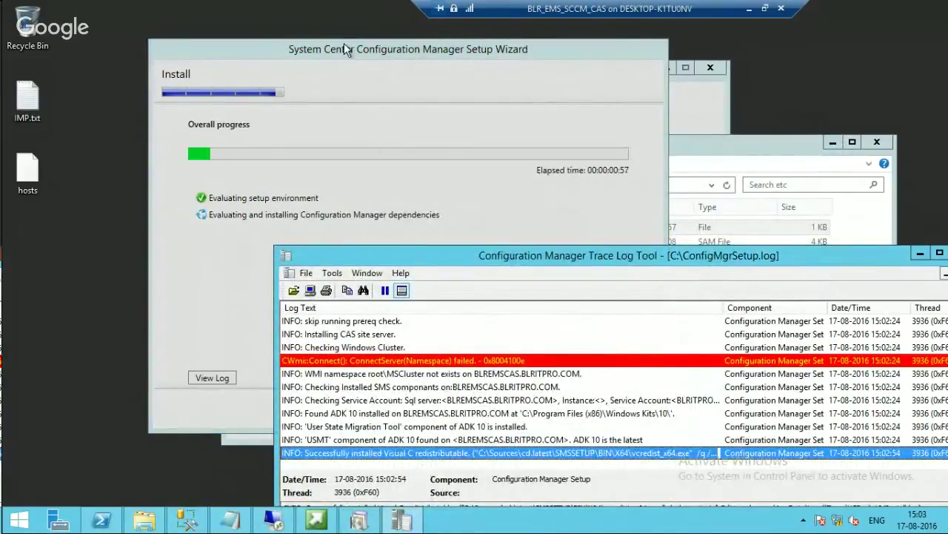
left_click_drag(344, 43, 317, 30)
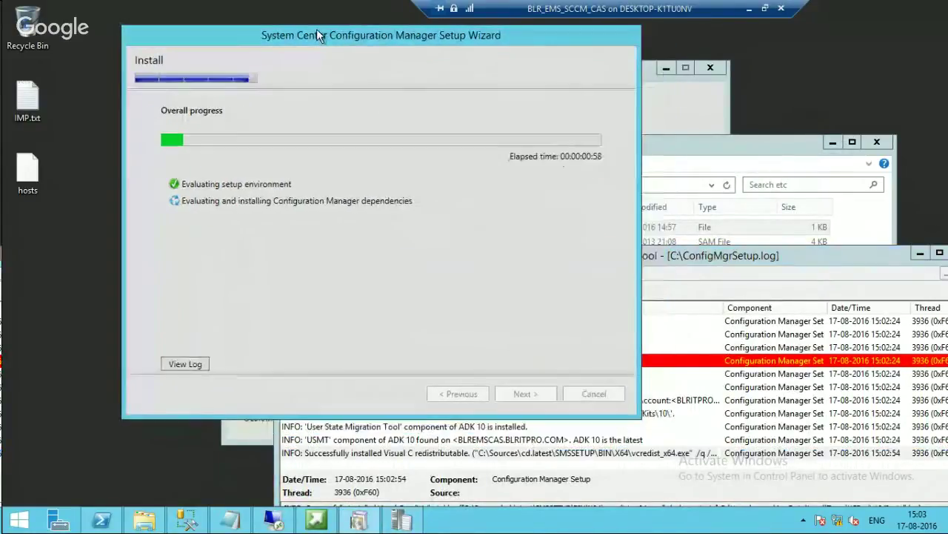
left_click(651, 255)
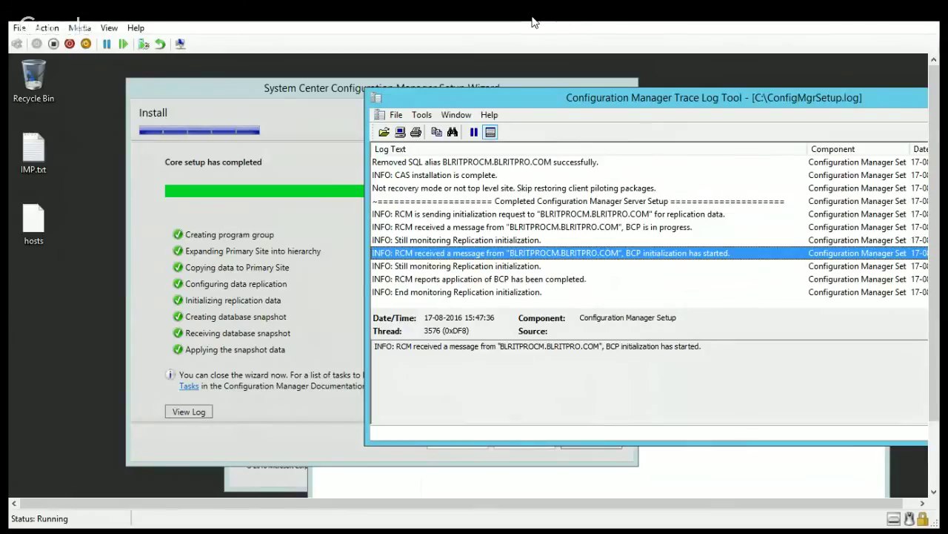
- Switch the remote session to full screen and review the setup wizard's whole list of installation stages
double_click(534, 22)
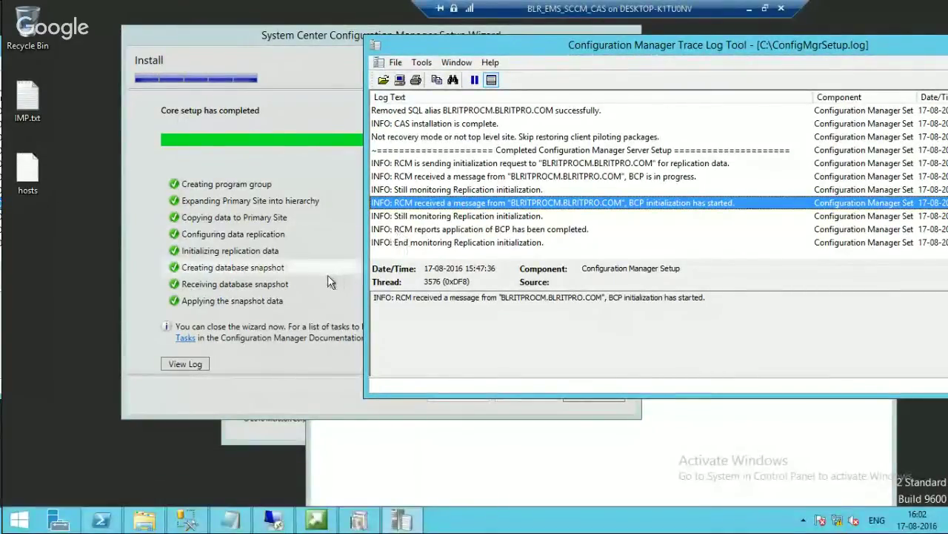
left_click(343, 299)
left_click_drag(598, 283, 597, 204)
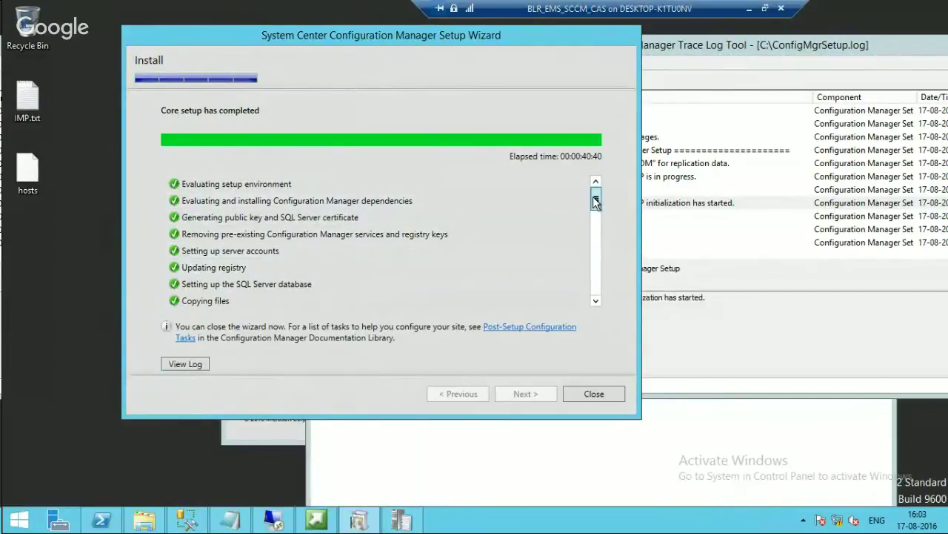
left_click_drag(593, 198, 595, 300)
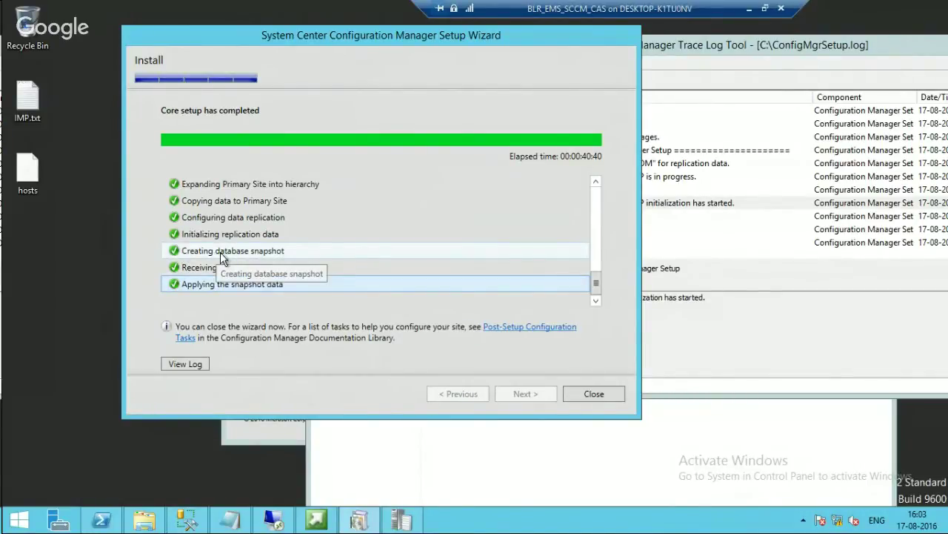
- Compare the replication initialization entries at the end of ConfigMgrSetup.log with the database snapshot stages in the setup wizard
left_click(677, 207)
left_click(539, 241)
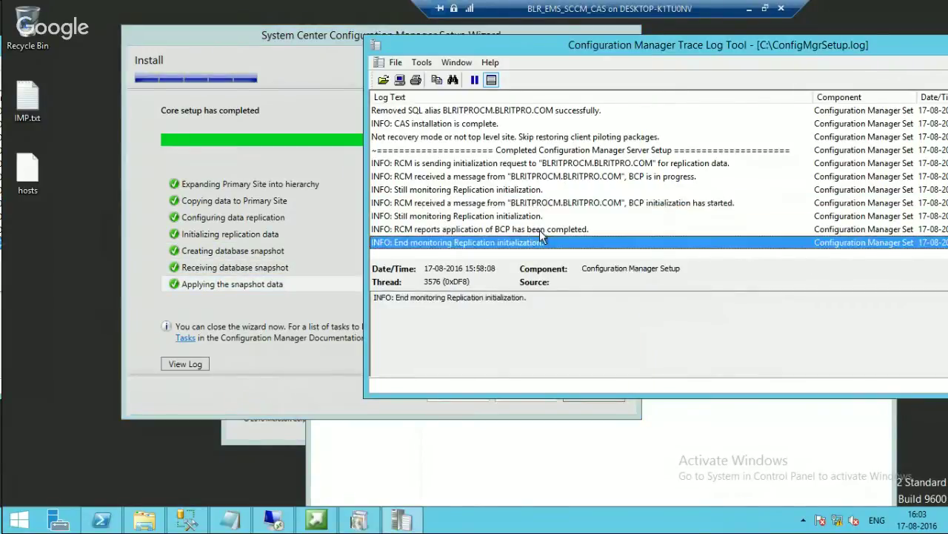
left_click(523, 216)
left_click(288, 250)
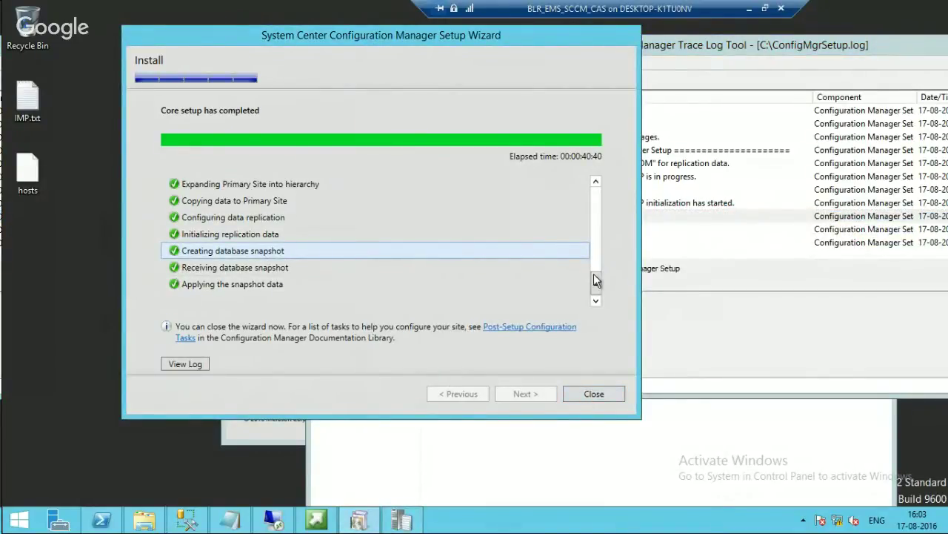
left_click_drag(596, 283, 597, 256)
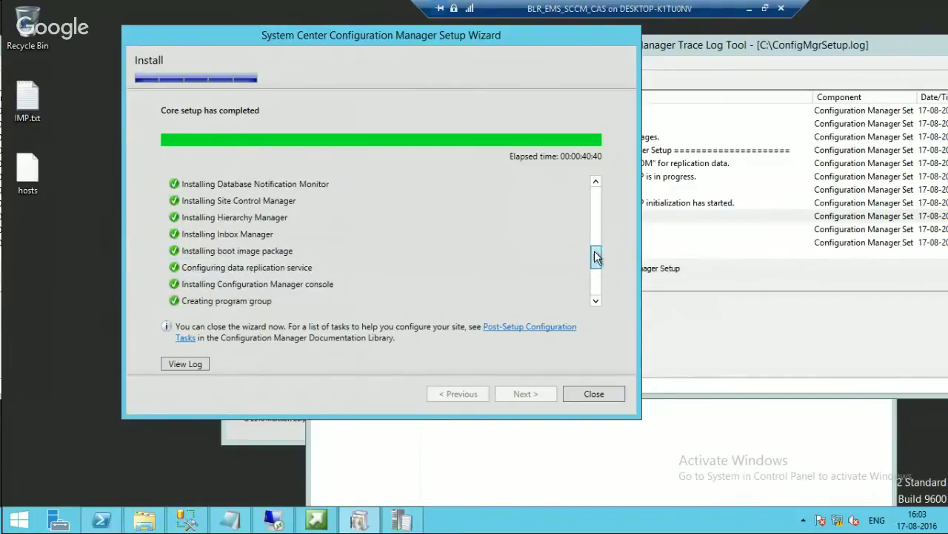
- Close the setup wizard, check the last replication monitoring entry in ConfigMgrSetup.log, and close the Configuration Manager installation splash window
left_click(592, 396)
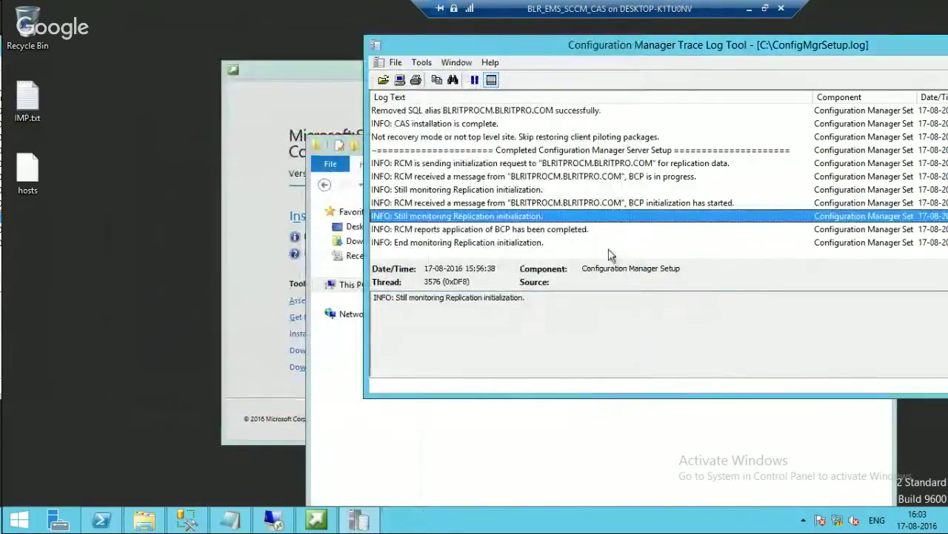
left_click(560, 244)
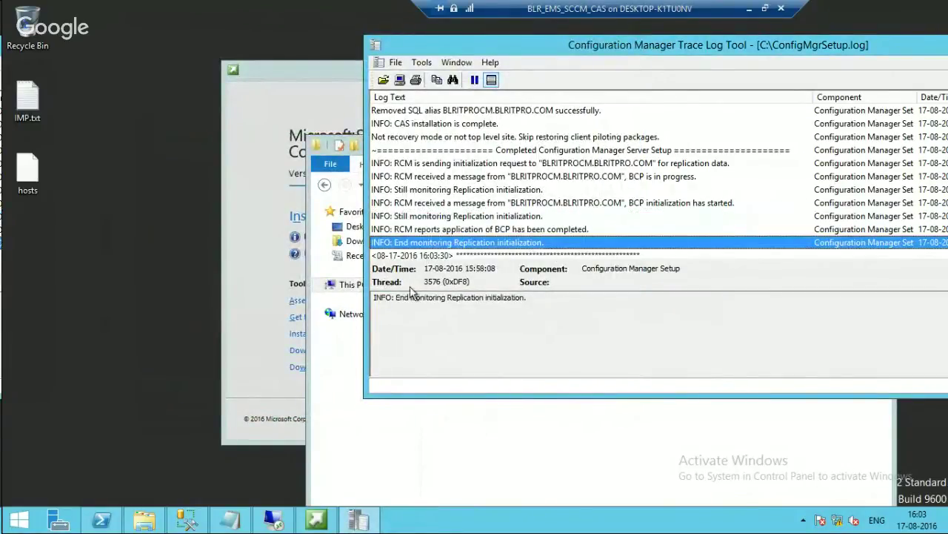
left_click(260, 436)
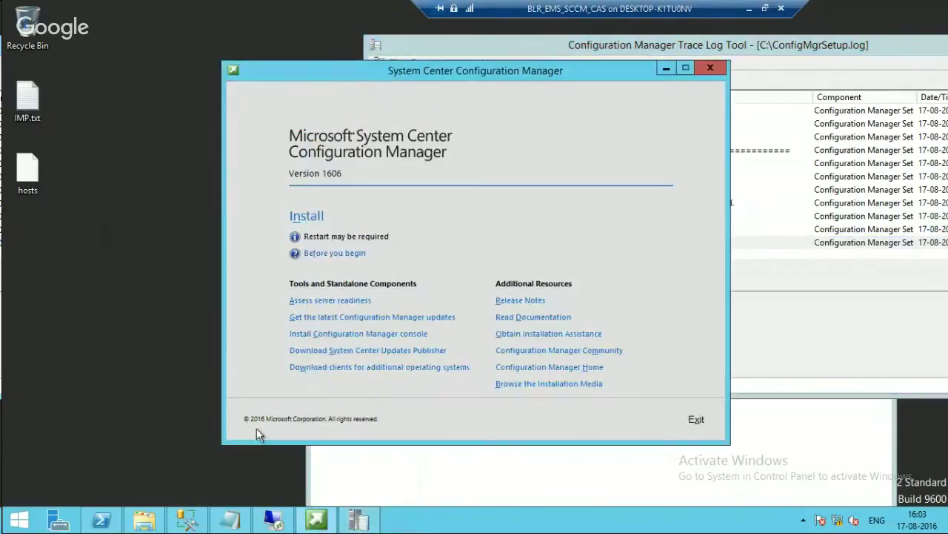
left_click(707, 69)
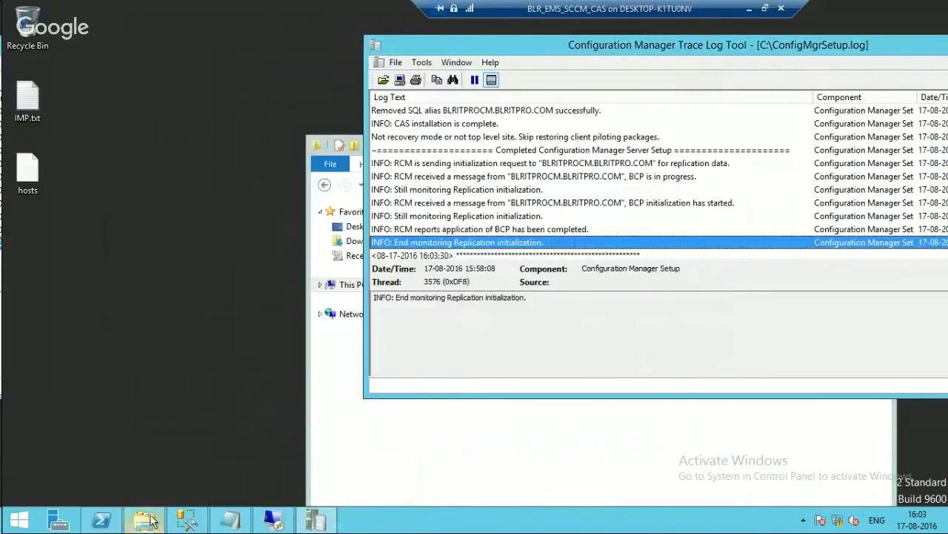
- Launch the Configuration Manager console from the list of installed apps on the CAS server
left_click(17, 520)
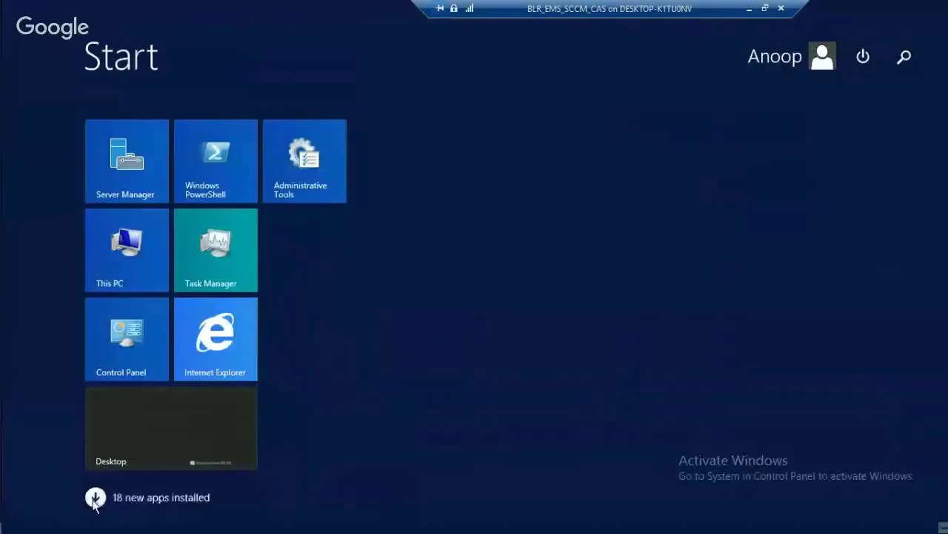
left_click(93, 498)
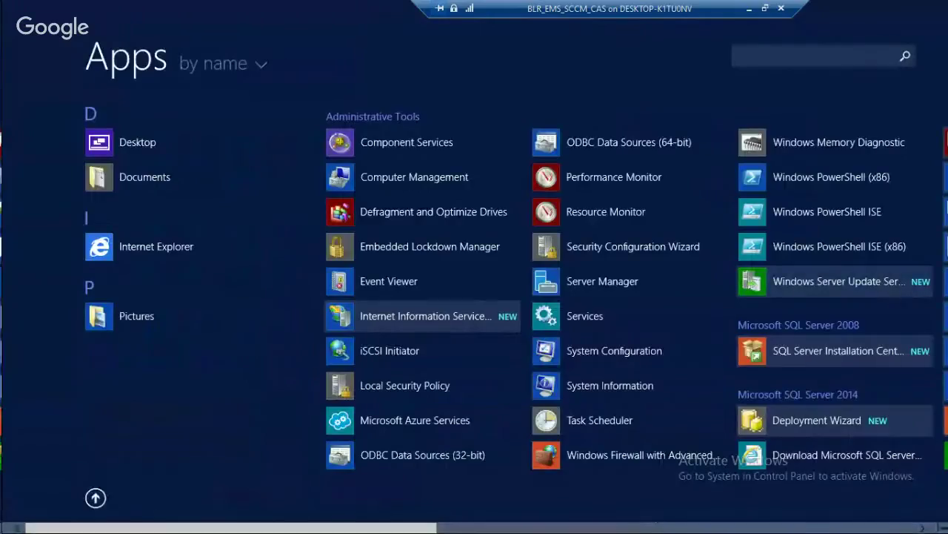
scroll(500, 528, "down", 1)
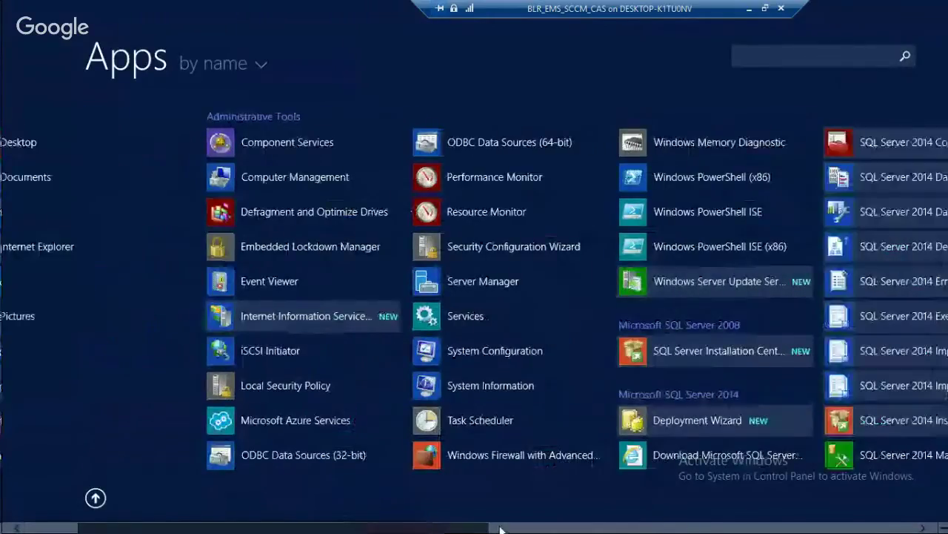
scroll(500, 528, "down", 6)
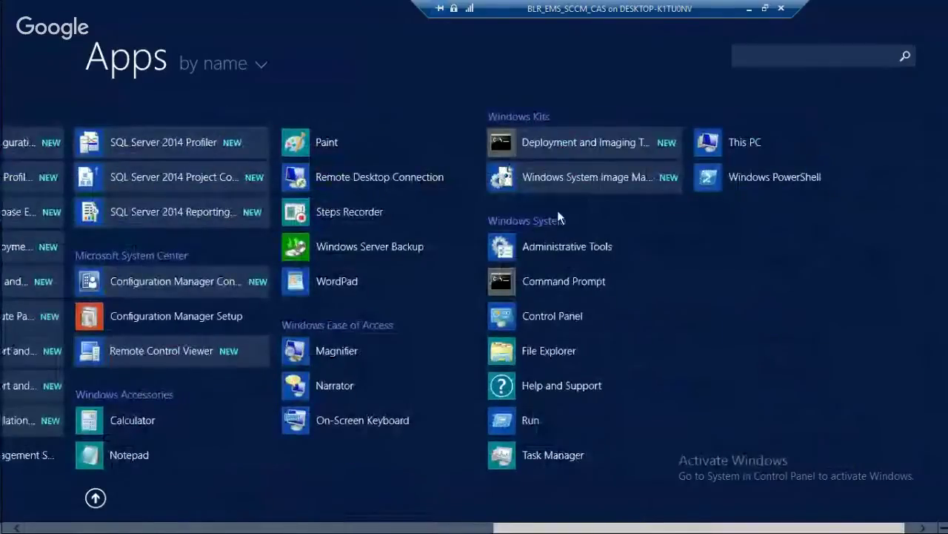
left_click(183, 286)
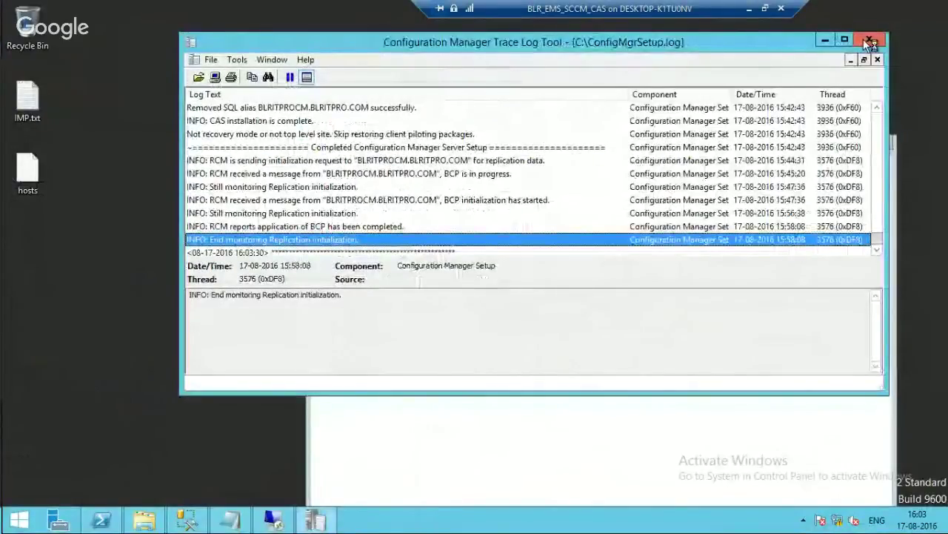
- Examine ConfigMgrSetup.log backwards from the replication initialization request to BLRITPROCM to the public key lookup entries
left_click(374, 176)
key("Up")
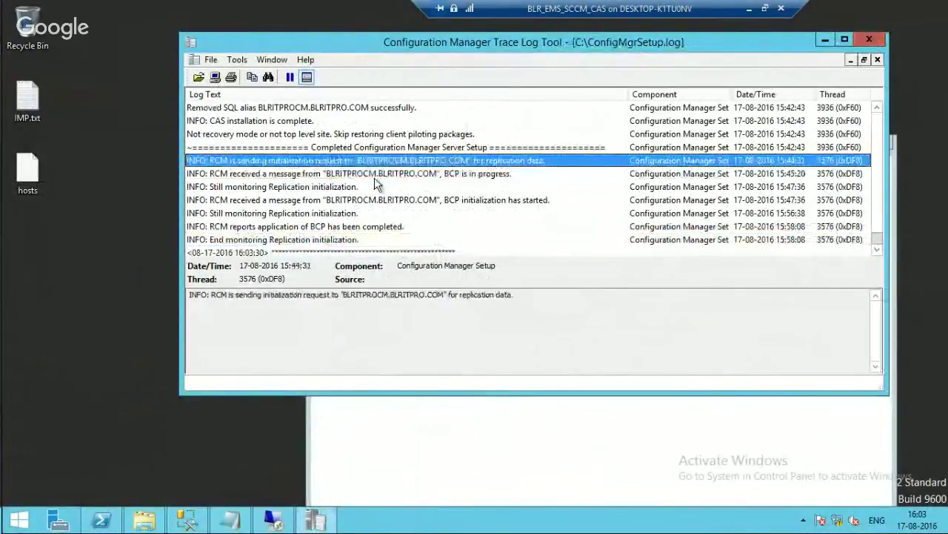
key("Up")
key("Up")
key("Up")
key("Up")
key("Up")
key("Up")
key("Up")
key("Up")
key("Up")
key("Up")
key("Up")
key("Up")
key("Up")
key("Up")
key("Up")
key("Up")
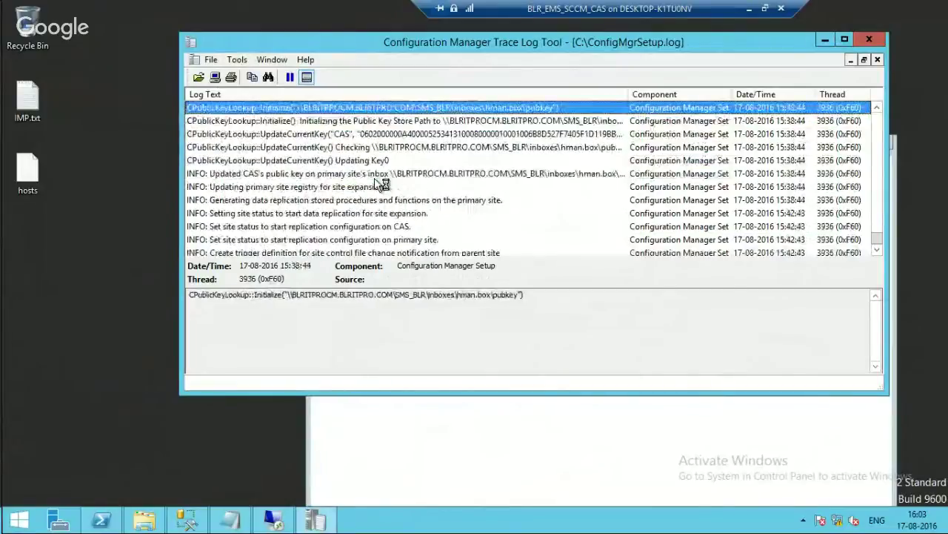
- Review the log entries that exchange public keys between the CAS and the BLR primary site
key("Up")
key("Down")
key("Down")
key("Down")
key("Down")
key("Down")
key("Down")
key("Down")
key("Up")
key("Up")
key("Up")
key("Up")
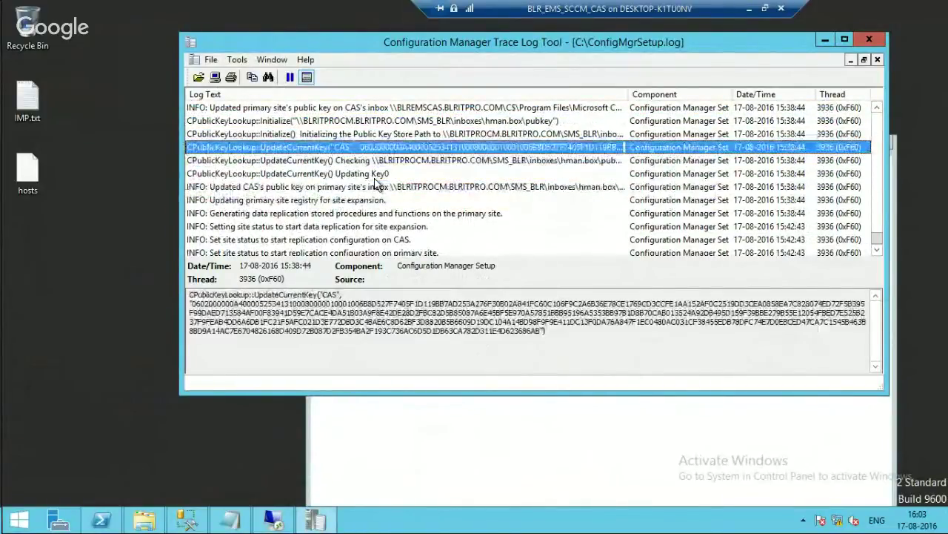
key("Up")
key("Up")
key("Up")
key("Up")
key("Up")
key("Up")
key("Down")
key("Down")
key("Down")
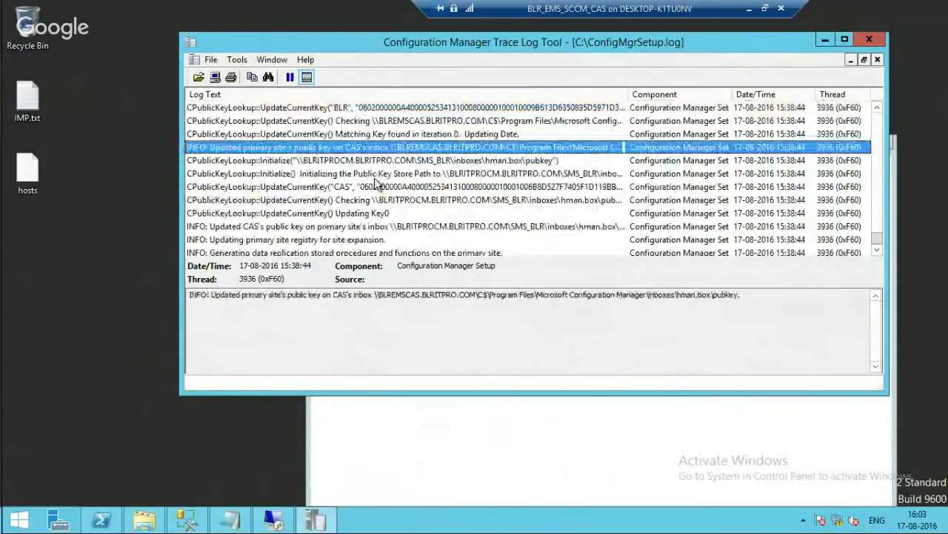
- Follow the site expansion log entries from the primary site registry update to the replication configuration status on the primary site
key("Down")
key("Down")
key("Down")
key("Down")
key("Down")
key("Down")
key("Down")
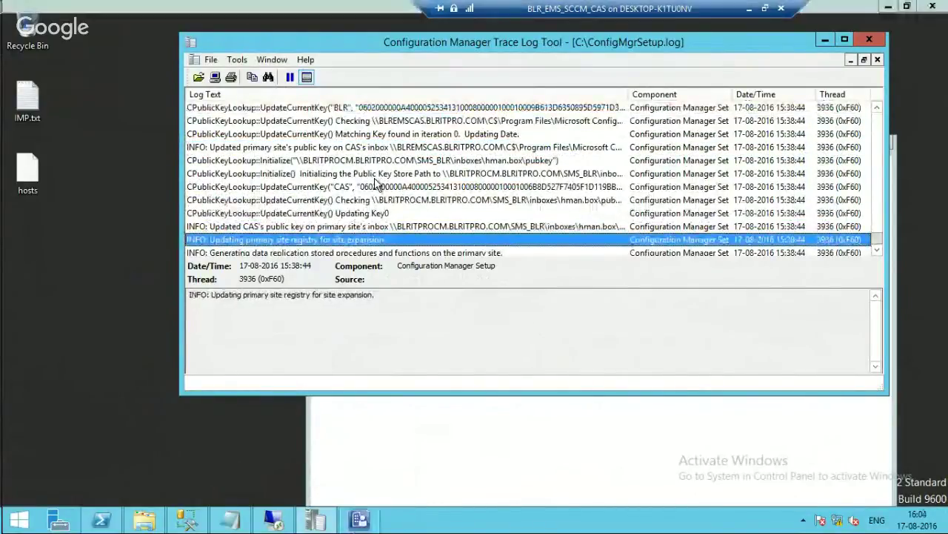
key("Down")
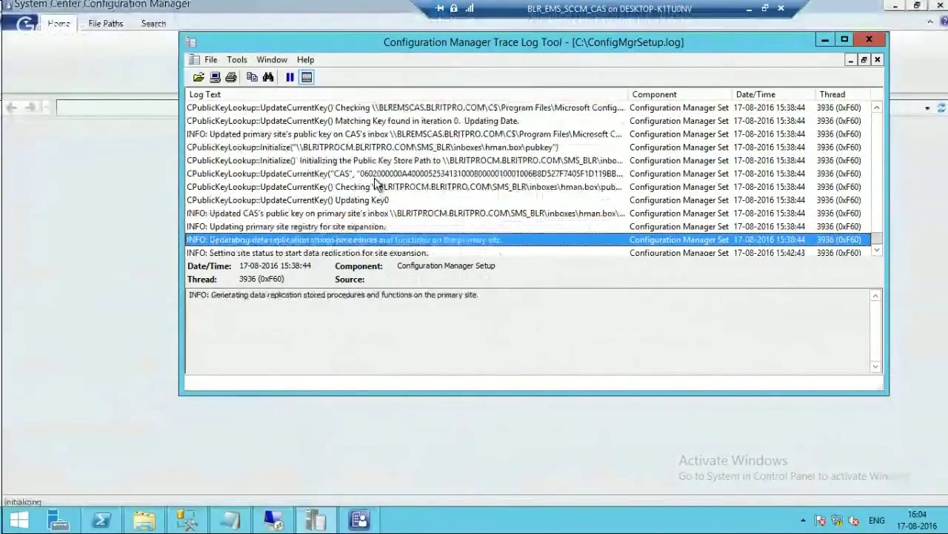
key("Down")
key("Down")
key("Down")
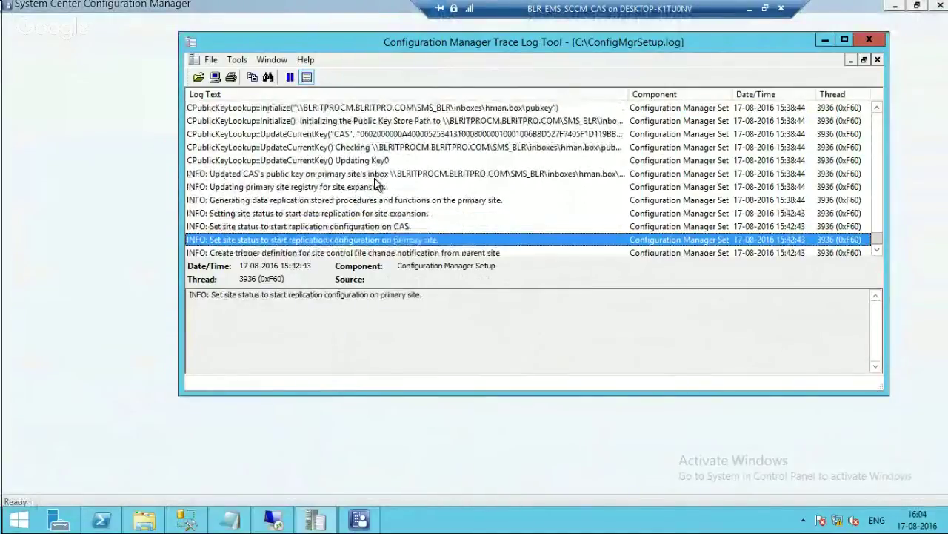
- Trace the public key entries back towards the start of key configuration and check the console's connection to the site database
key("Up")
key("Up")
key("Up")
key("Up")
key("Up")
key("Up")
key("Up")
key("Up")
key("Up")
key("Up")
key("Up")
key("Up")
key("Up")
key("Up")
key("Up")
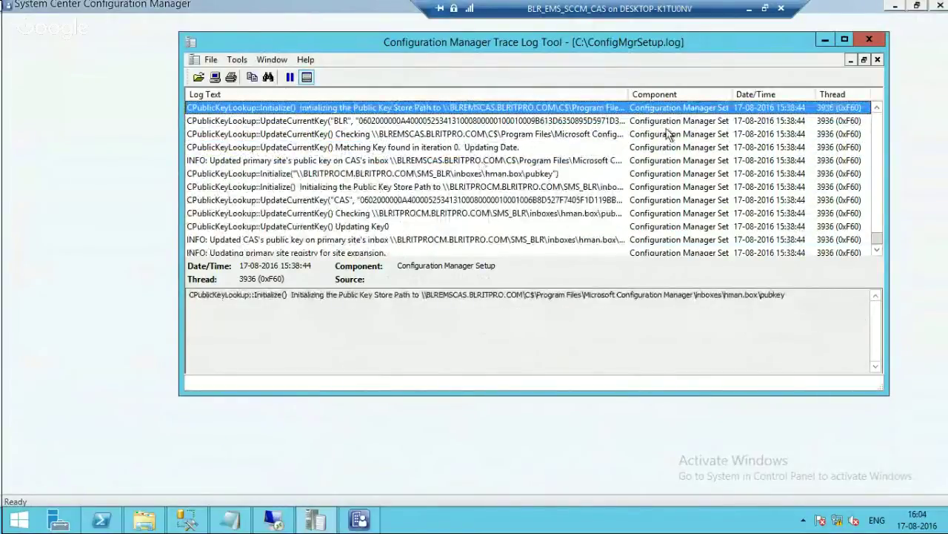
left_click(823, 40)
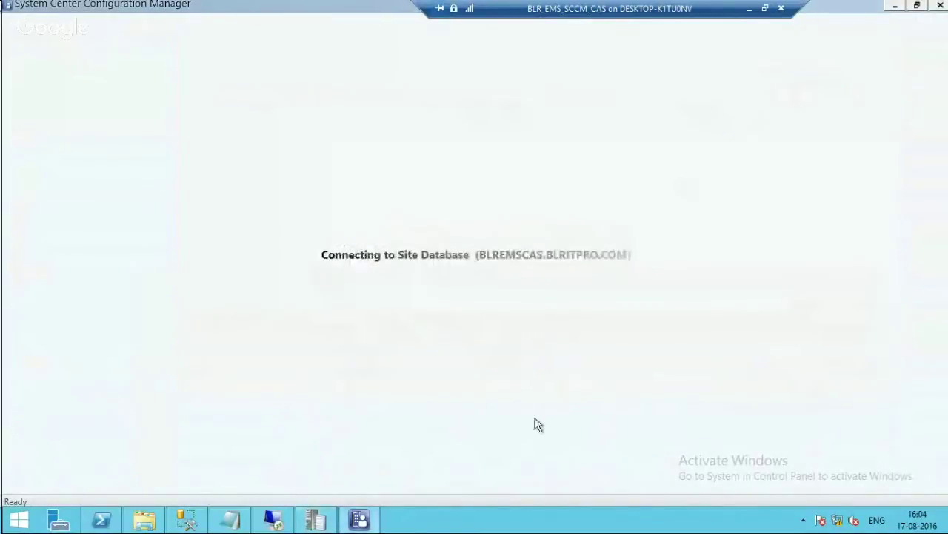
left_click(314, 521)
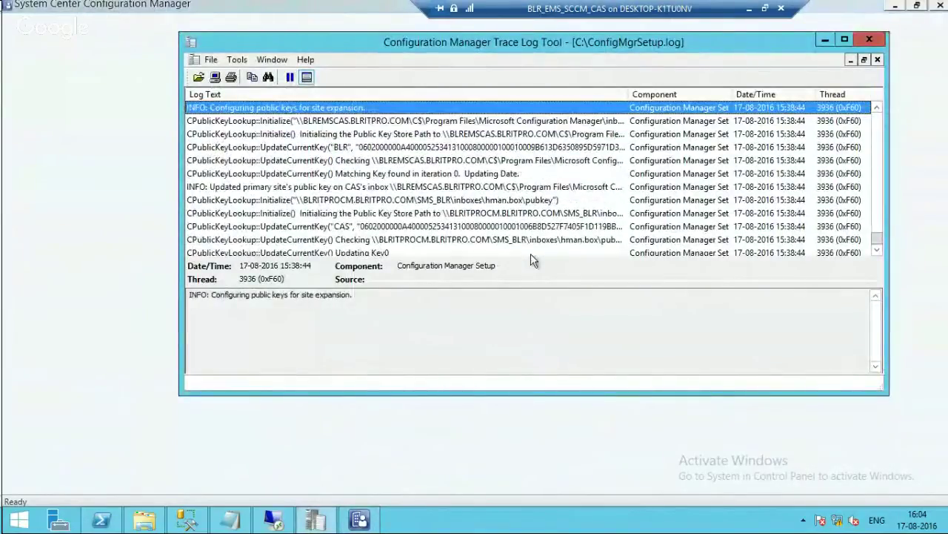
- Examine the Service Broker route and certificate entries for sites CAS and BLR, back to the global replication group status update
scroll(531, 253, "up", 1)
key("Down")
key("Up")
key("Up")
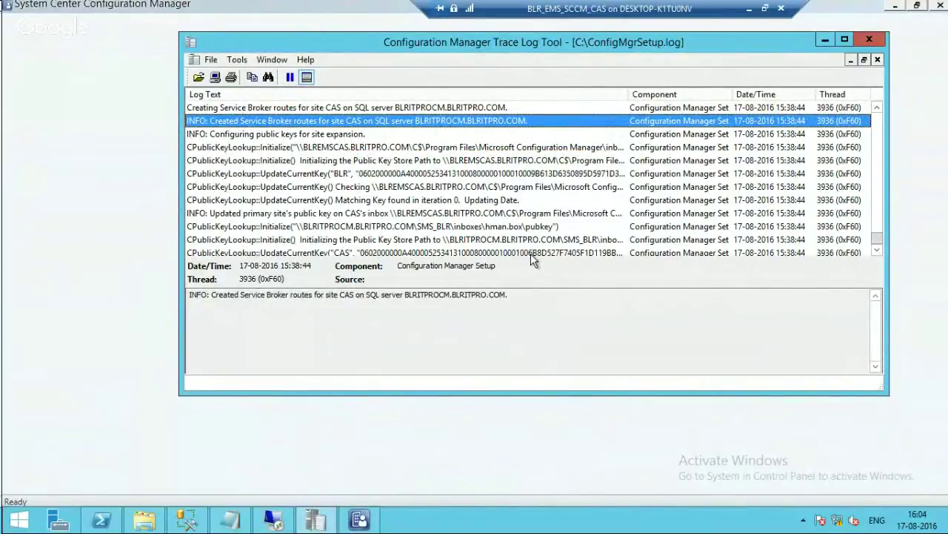
key("Up")
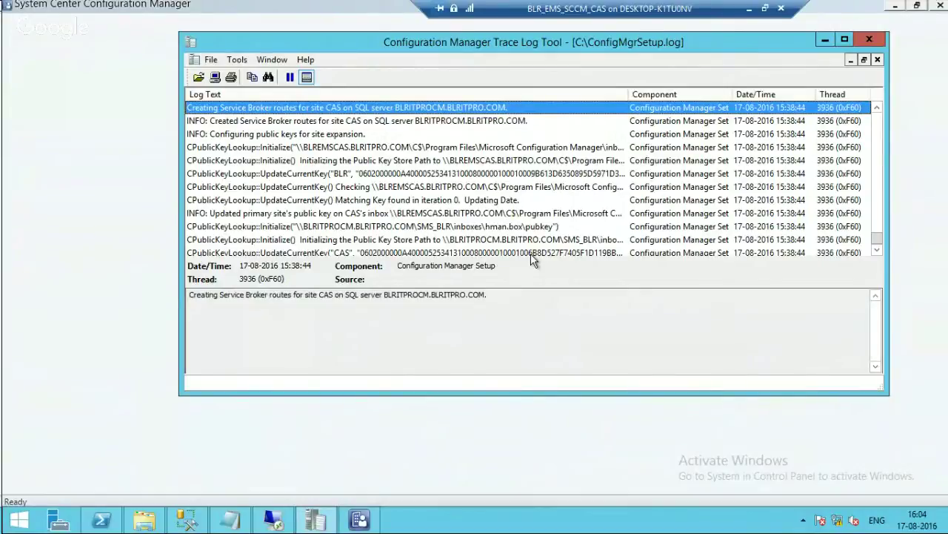
key("Up")
key("Up")
key("Up")
key("Up")
key("Up")
key("Up")
key("Up")
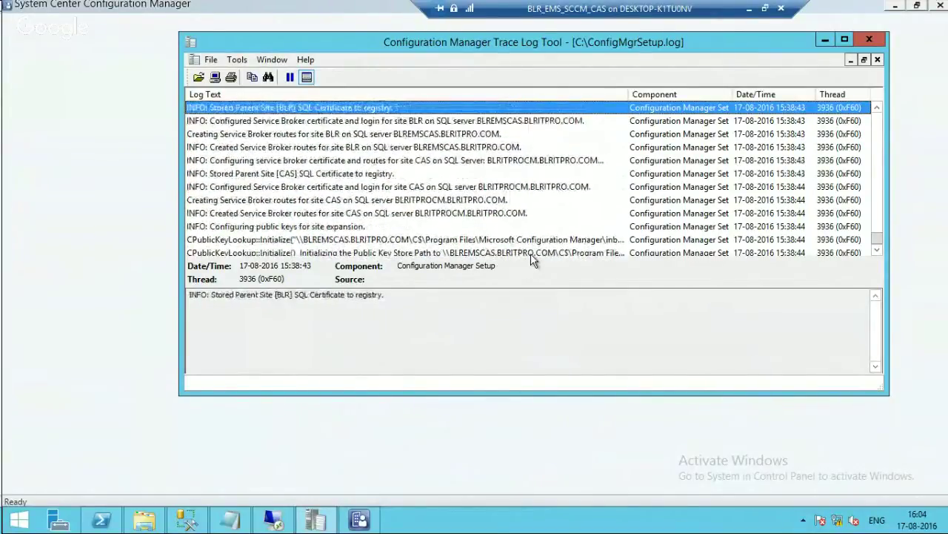
key("Up")
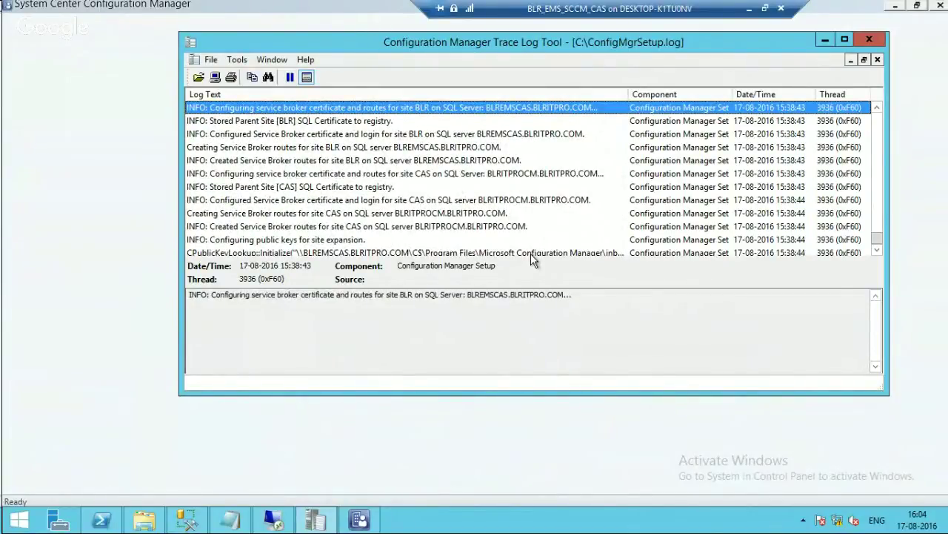
key("Up")
key("Up")
key("Up")
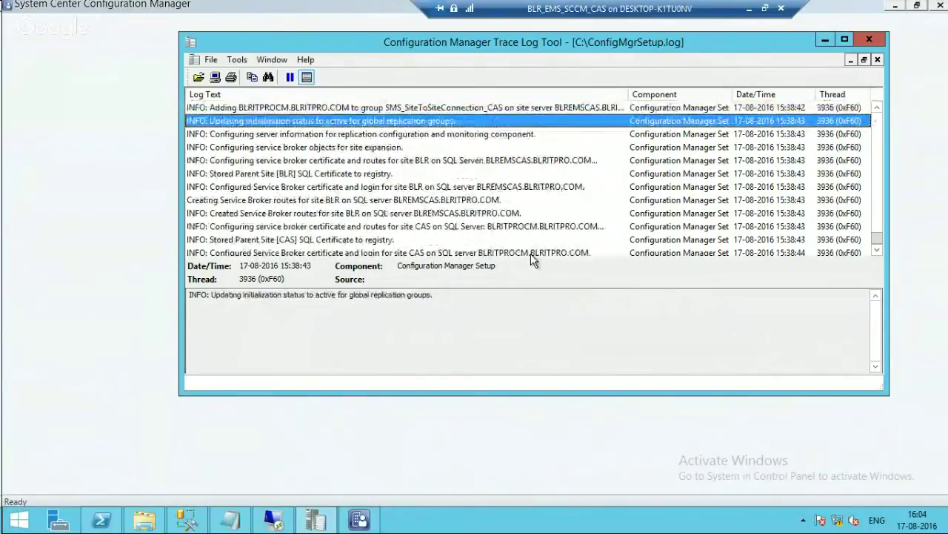
key("Down")
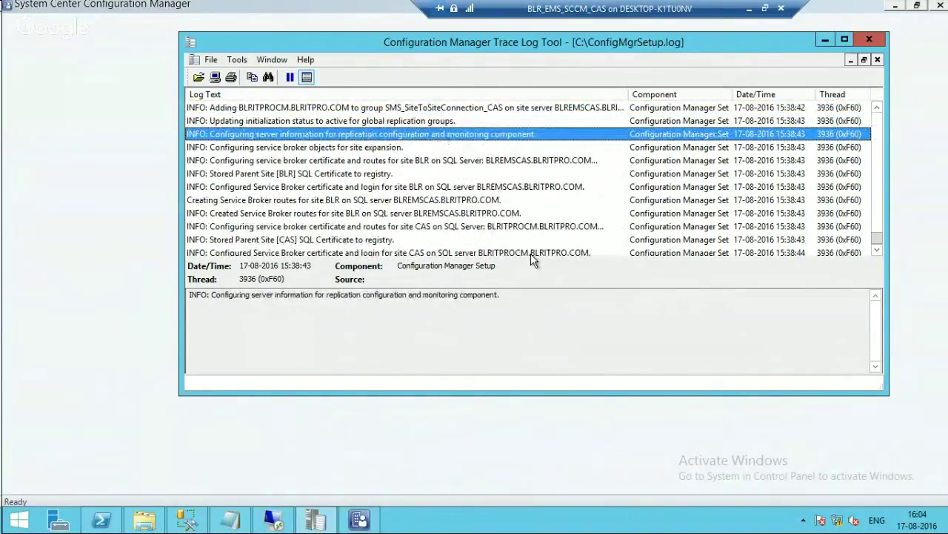
key("Down")
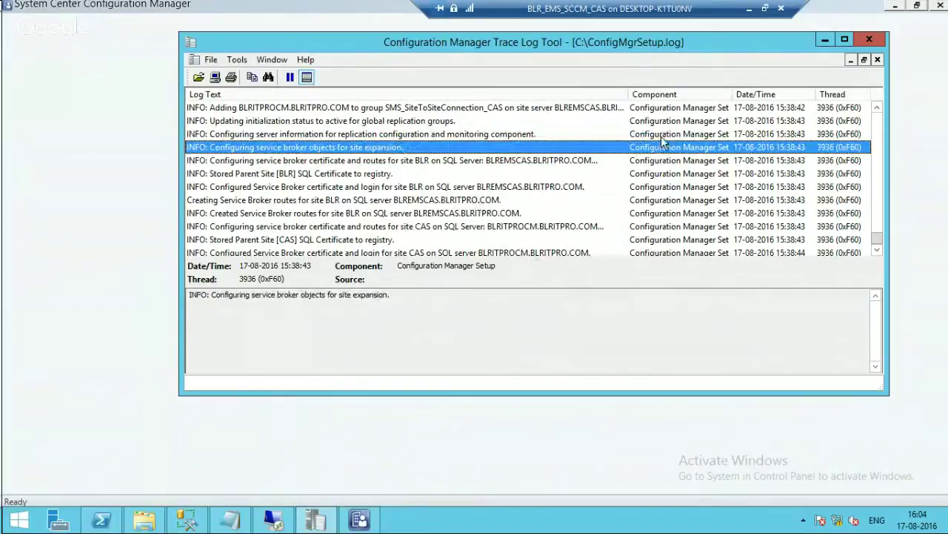
- Look through the earlier sender security and SQL certificate entries back to the SQL connection errors for BLRITPROCM
left_click(876, 108)
left_click(876, 109)
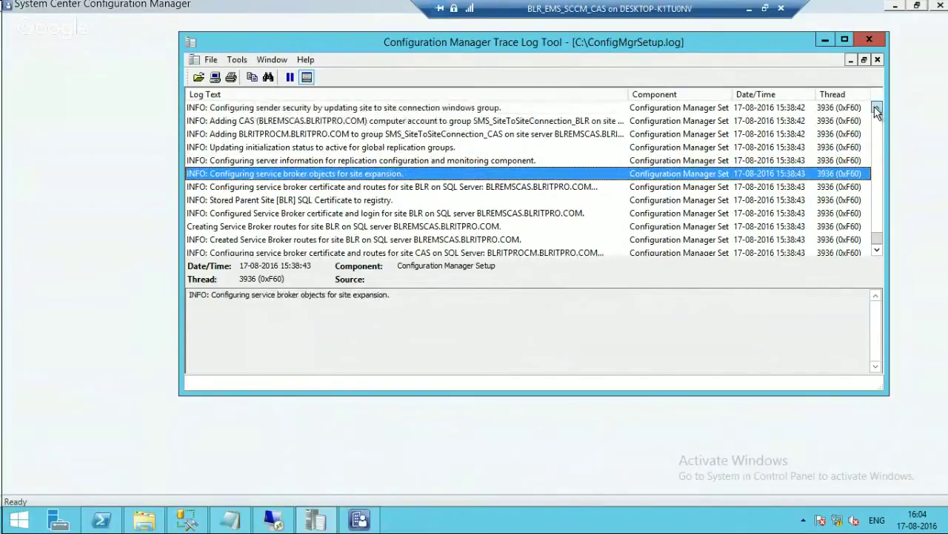
left_click(877, 108)
left_click(877, 108)
left_click(876, 108)
left_click(876, 108)
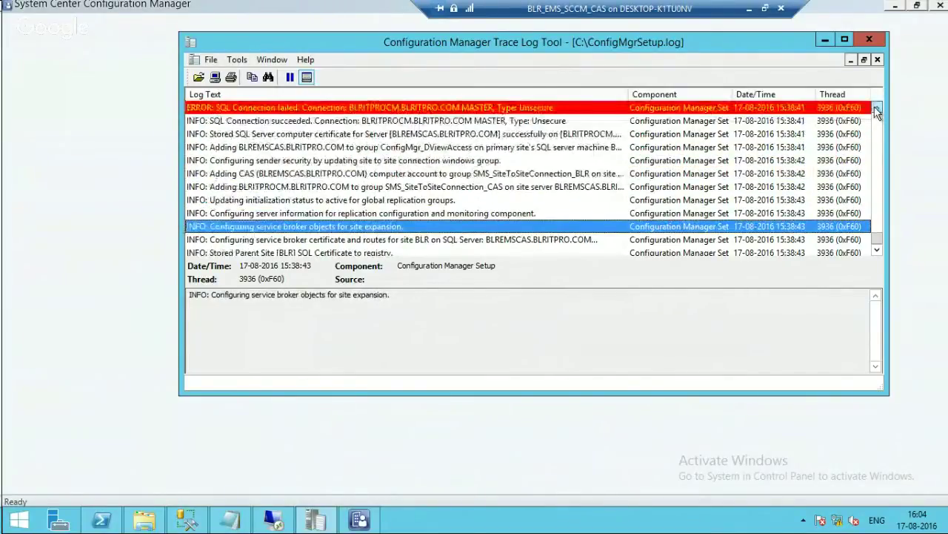
left_click(877, 108)
left_click(876, 108)
left_click(877, 108)
left_click(877, 109)
left_click(877, 108)
left_click(877, 109)
left_click(877, 109)
left_click(876, 108)
left_click(876, 109)
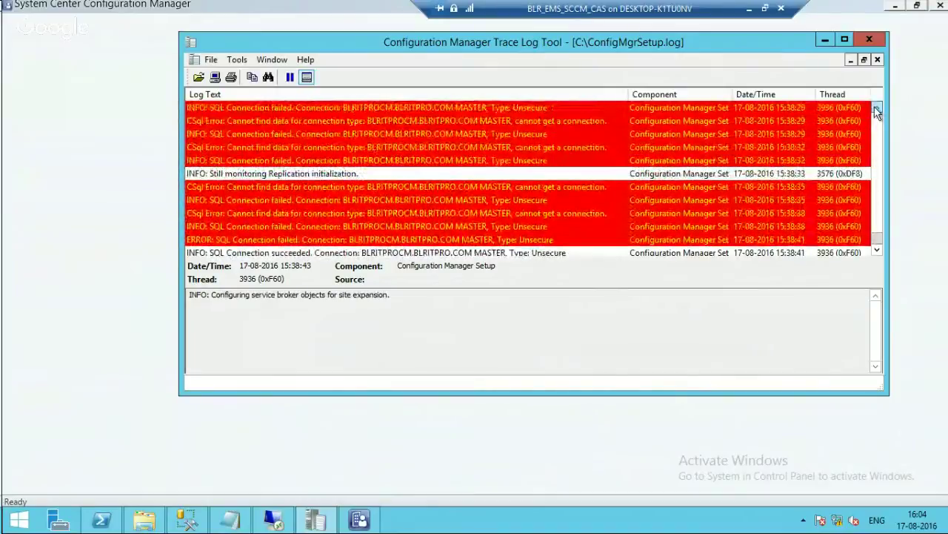
- Review the SQL connection failures and the preceding CWmiRegistry errors for BLRITPROCM in the setup log
left_click(426, 241)
key("Up")
key("Up")
key("Up")
key("Up")
key("Up")
key("Up")
key("Up")
key("Up")
key("Up")
key("Up")
key("Up")
key("Up")
key("Up")
key("Up")
key("Up")
key("Up")
key("Up")
key("Up")
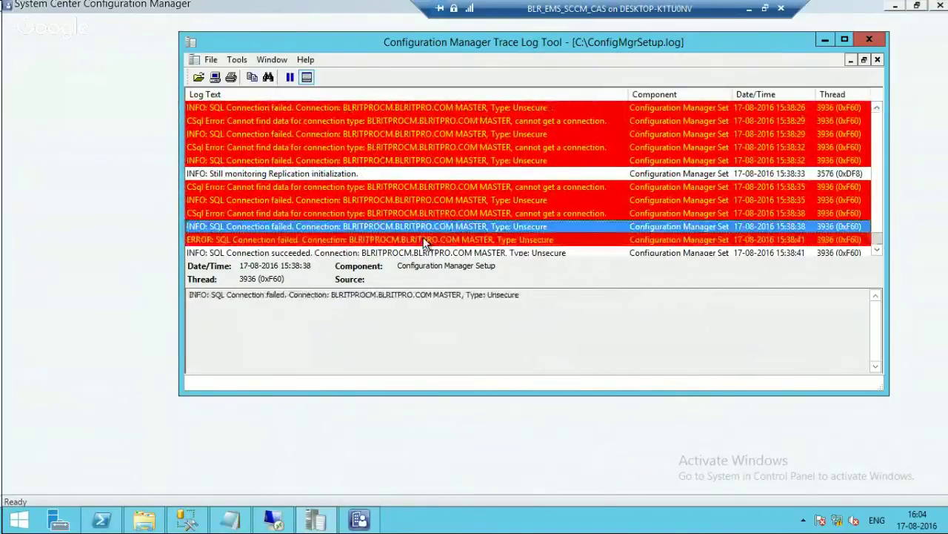
key("Up")
key("Up")
key("Up")
key("Up")
key("Up")
key("Up")
key("Up")
key("Up")
key("Up")
key("Up")
key("Up")
key("Up")
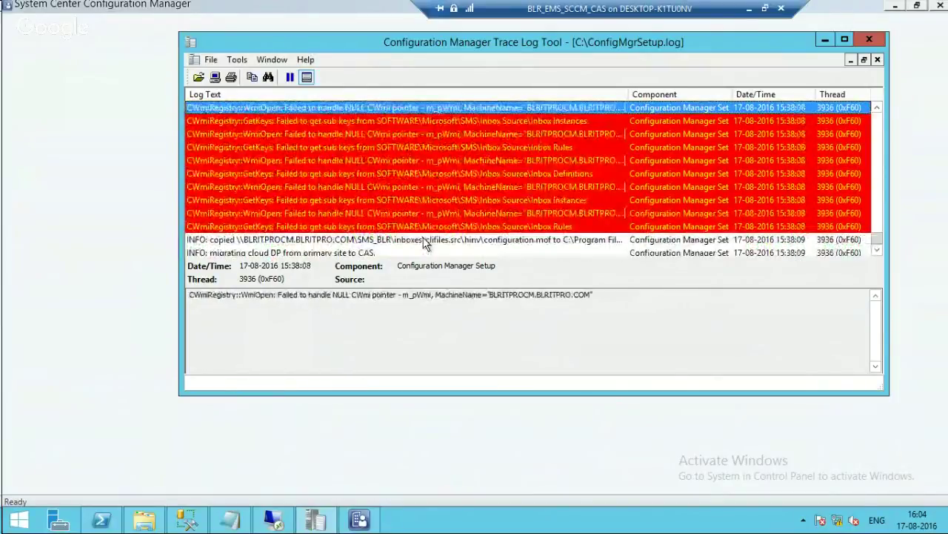
- Trace the setup log back from the CWmiRegistry errors through the MDMCertificatesUsed and RBAC_CategoryMemberships table copy entries
key("Up")
key("Up")
key("Up")
key("Up")
key("Up")
key("Up")
key("Up")
key("Up")
key("Up")
key("Up")
key("Up")
key("Up")
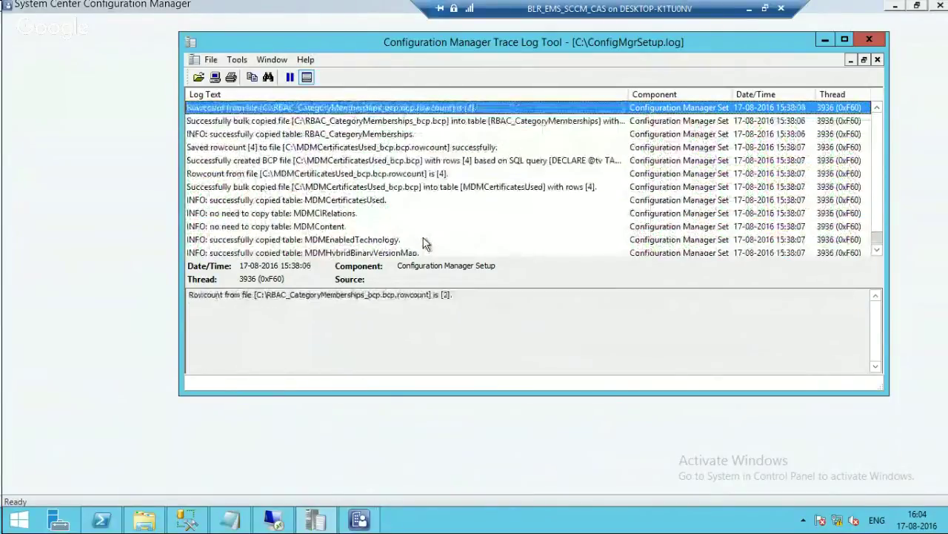
key("Down")
key("Up")
key("Up")
key("Up")
key("Up")
key("Up")
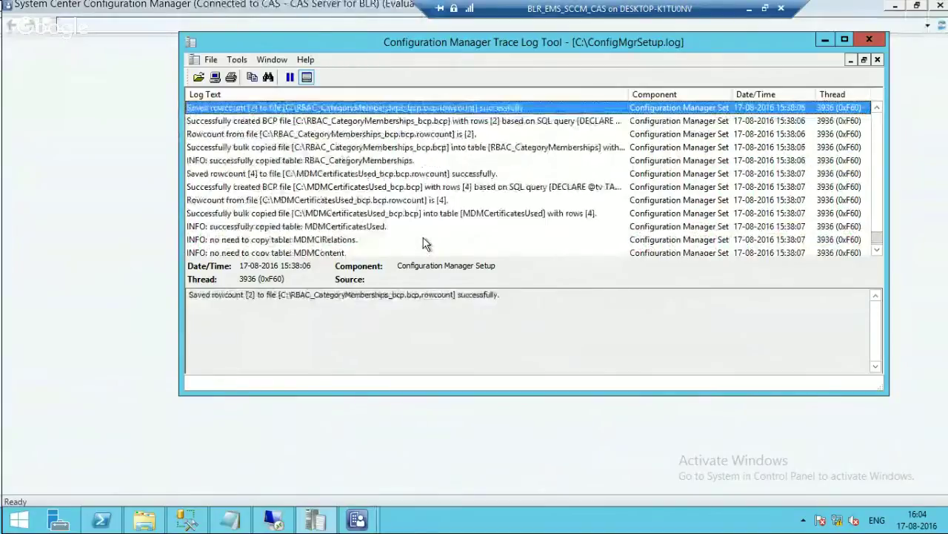
key("Down")
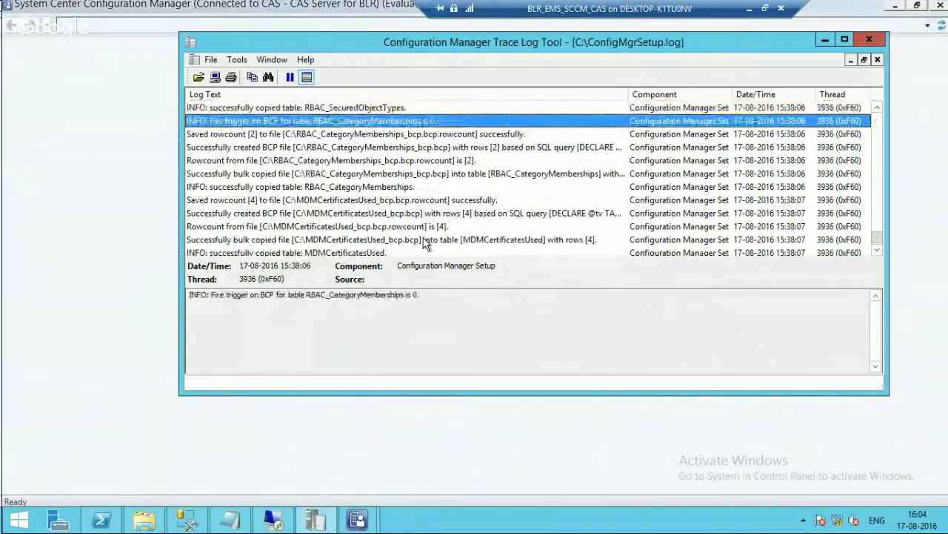
- Examine the earlier table copy entries in the setup log, from RBAC_Categories and SitesInfo back to UserMachineTypes
key("Up")
key("Up")
key("Up")
key("Up")
key("Up")
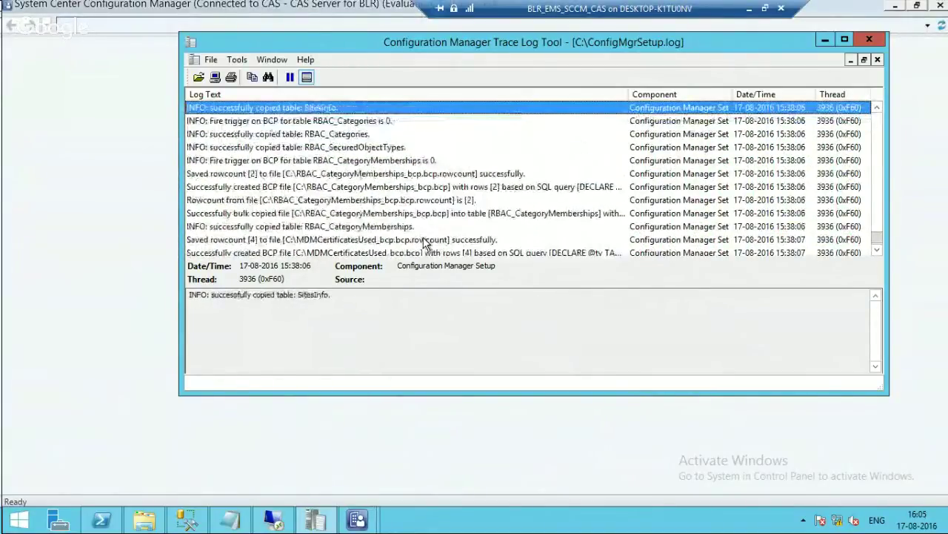
key("Up")
key("Up")
key("Up")
key("Up")
key("Up")
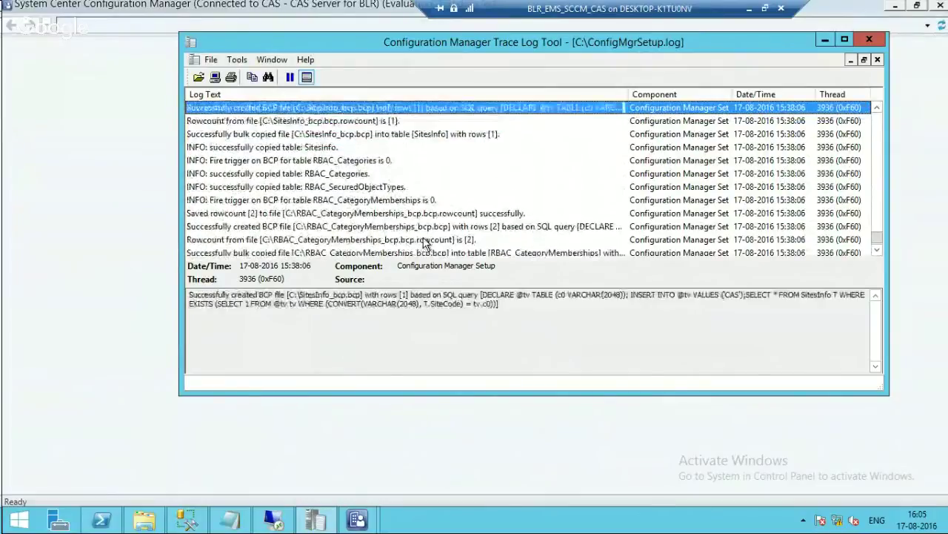
key("Up")
key("Up")
key("Up")
key("Up")
key("Up")
key("Up")
key("Up")
key("Up")
key("Up")
key("Up")
key("Up")
key("Up")
key("Up")
key("Up")
key("Up")
key("Up")
key("Up")
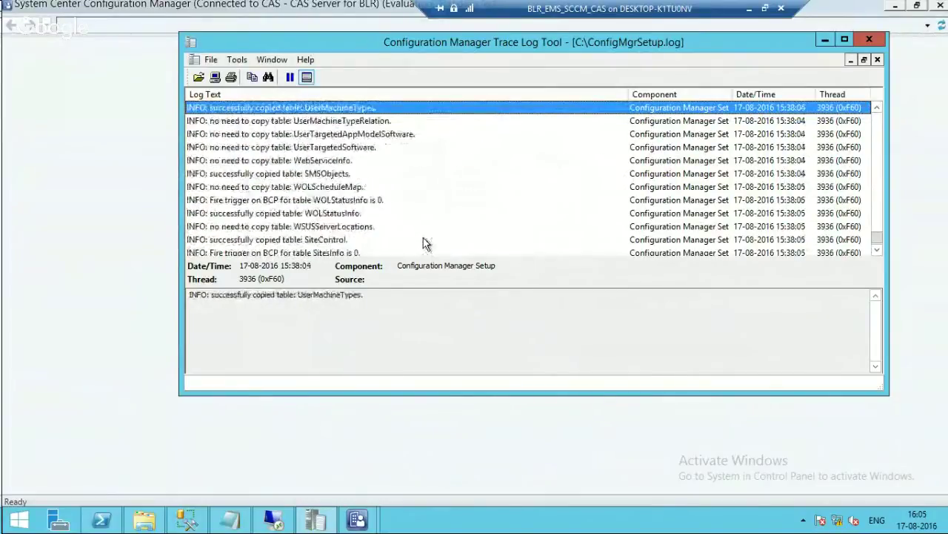
- Minimize the setup log window and dismiss the new update notice in the CAS console
left_click(827, 40)
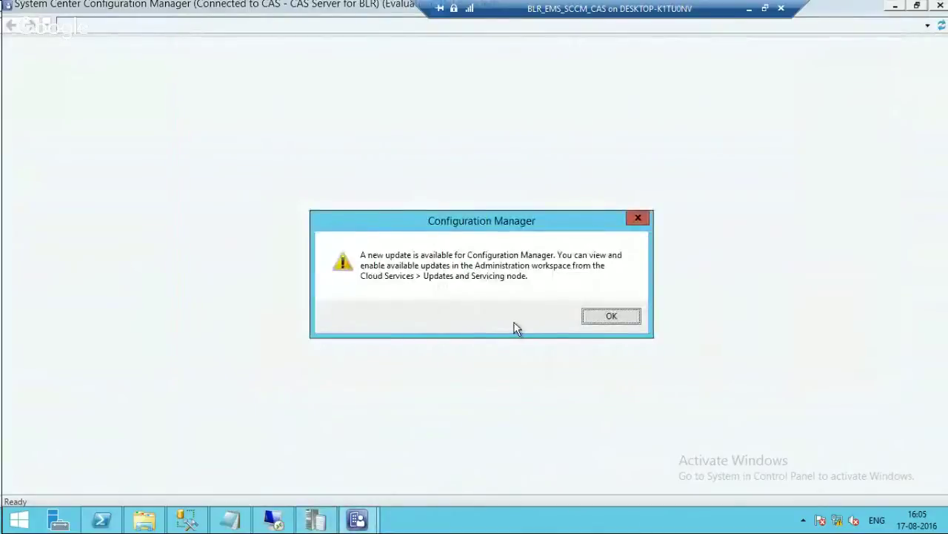
left_click(602, 318)
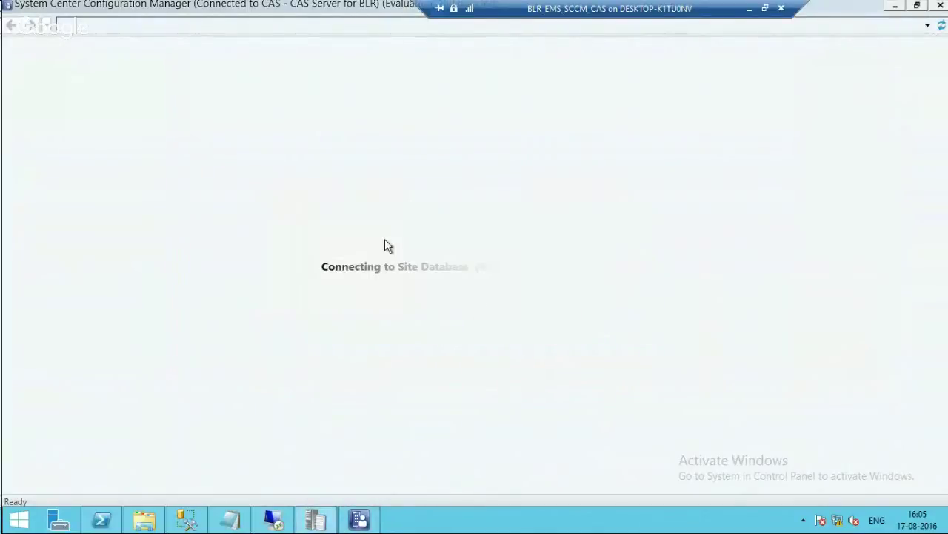
left_click(918, 7)
- Switch to the 30.0.0.8 remote session and review the Updates and Servicing list in the primary site's console
left_click(271, 521)
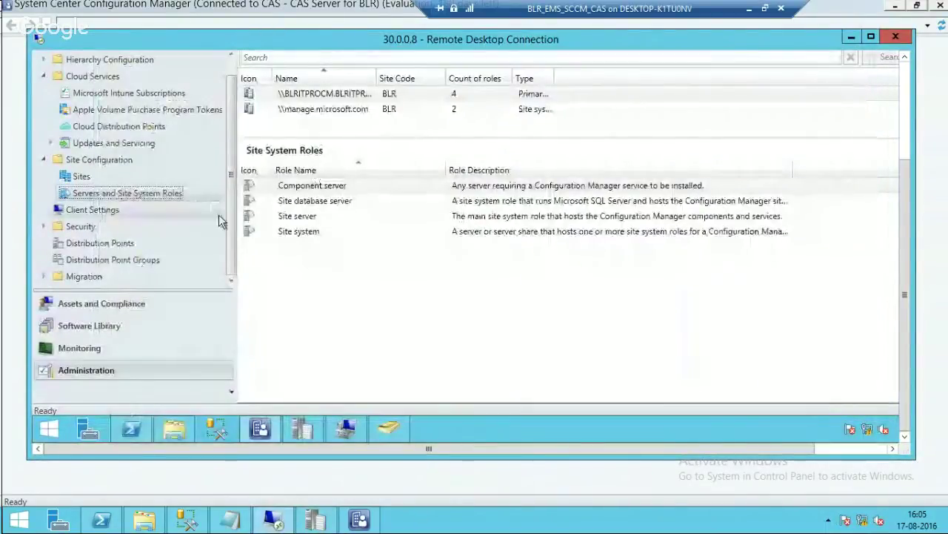
scroll(226, 231, "up", 1)
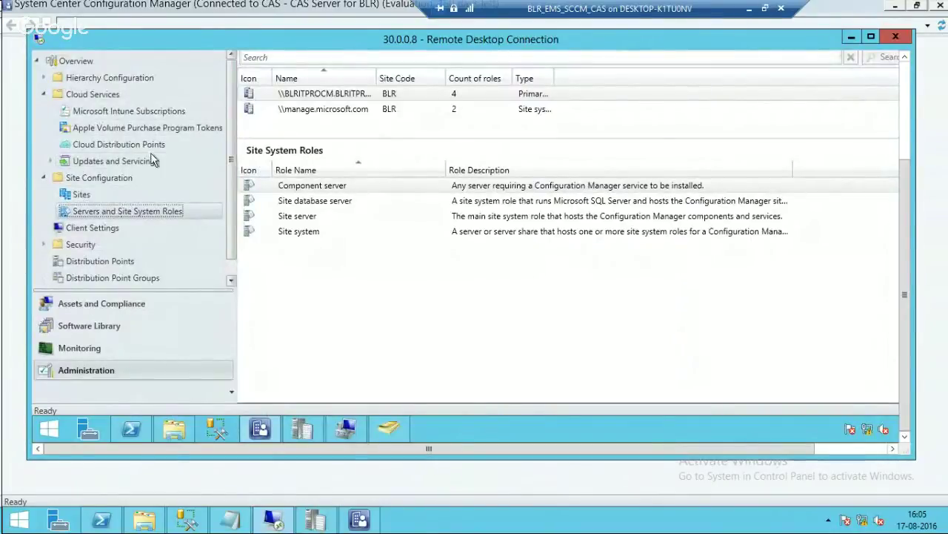
left_click(109, 160)
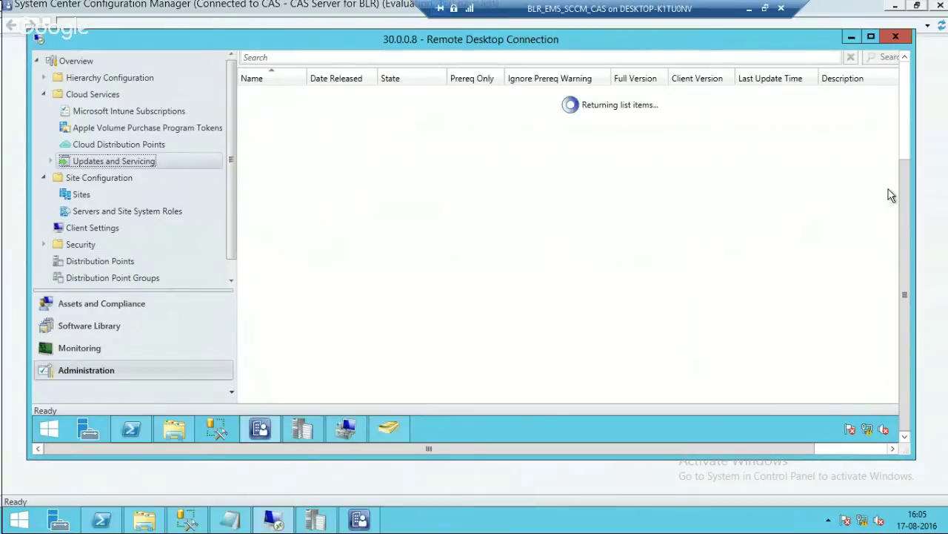
left_click_drag(900, 207, 893, 90)
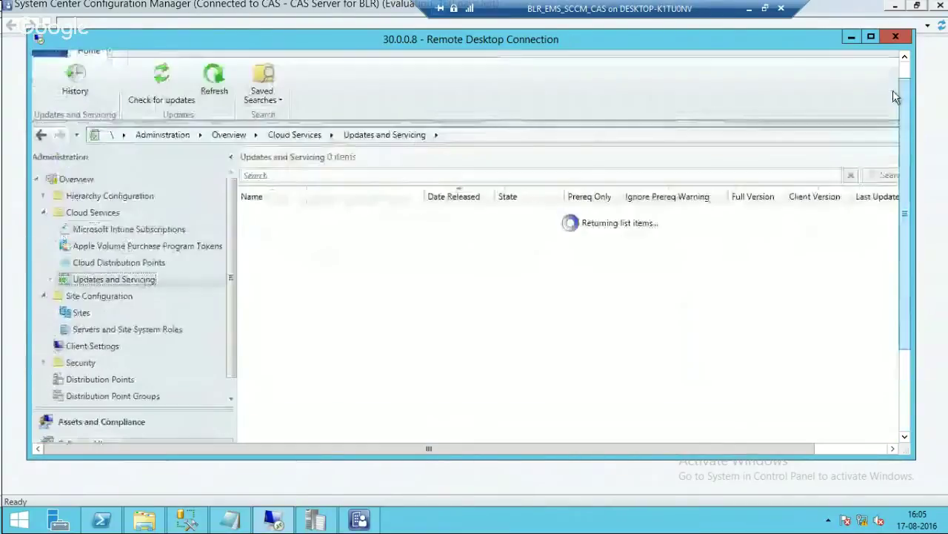
left_click(853, 39)
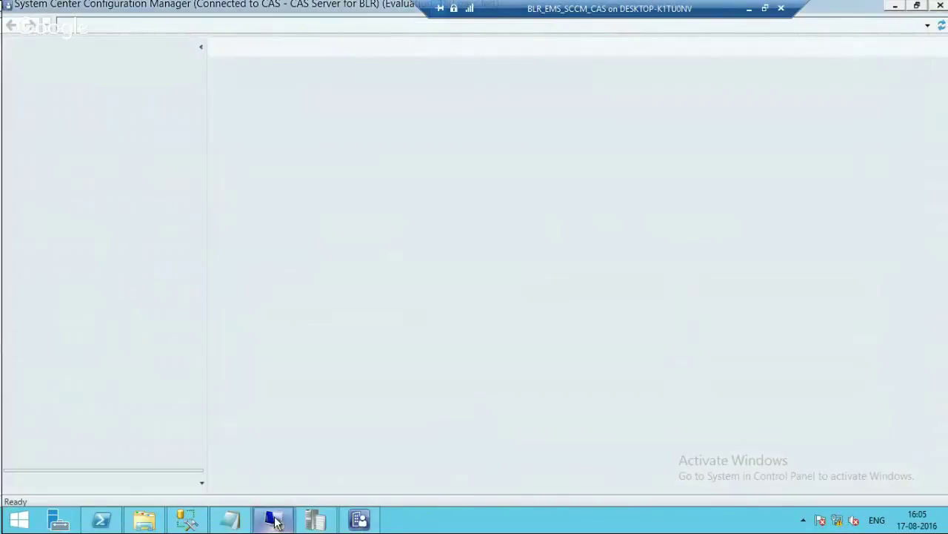
left_click(273, 518)
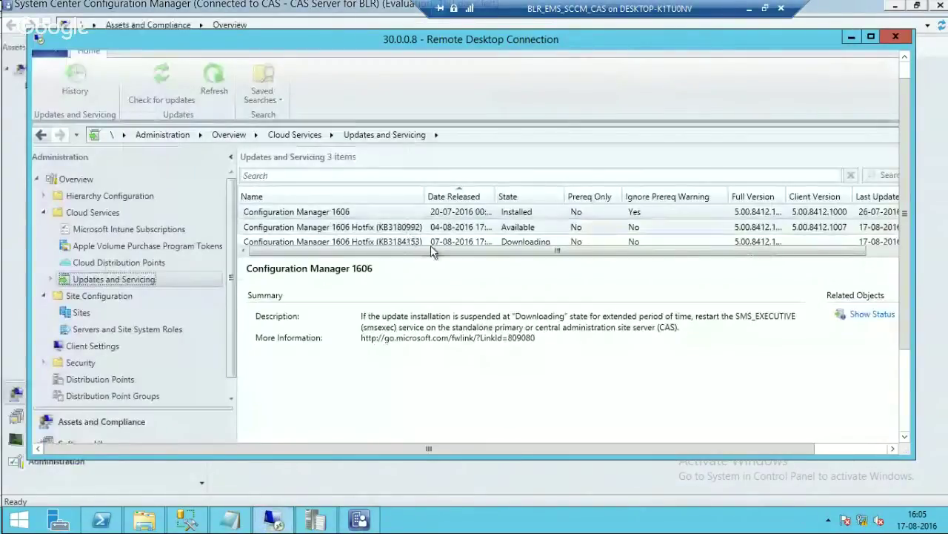
left_click_drag(431, 250, 436, 323)
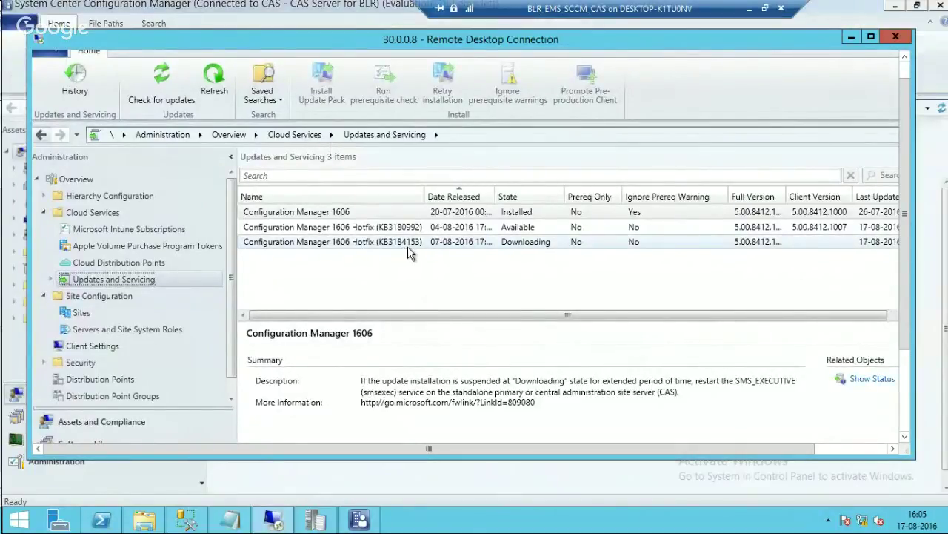
- Return to the CAS console and expand Site Configuration and Hierarchy Configuration in the Administration workspace
left_click(850, 38)
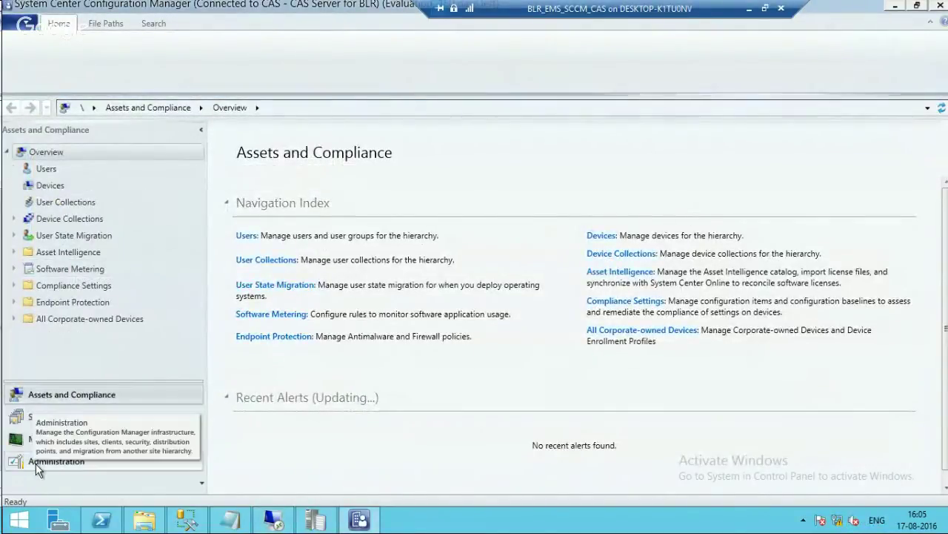
left_click(66, 464)
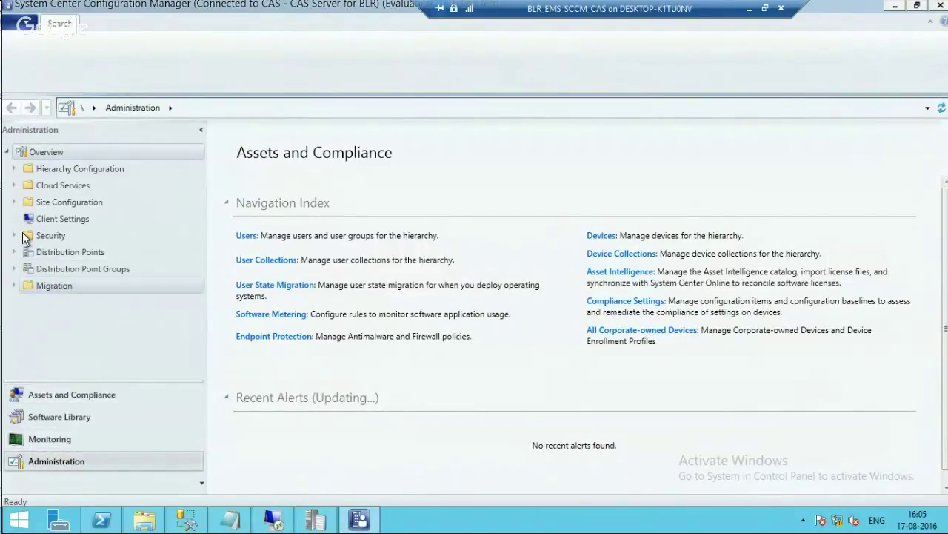
left_click(14, 202)
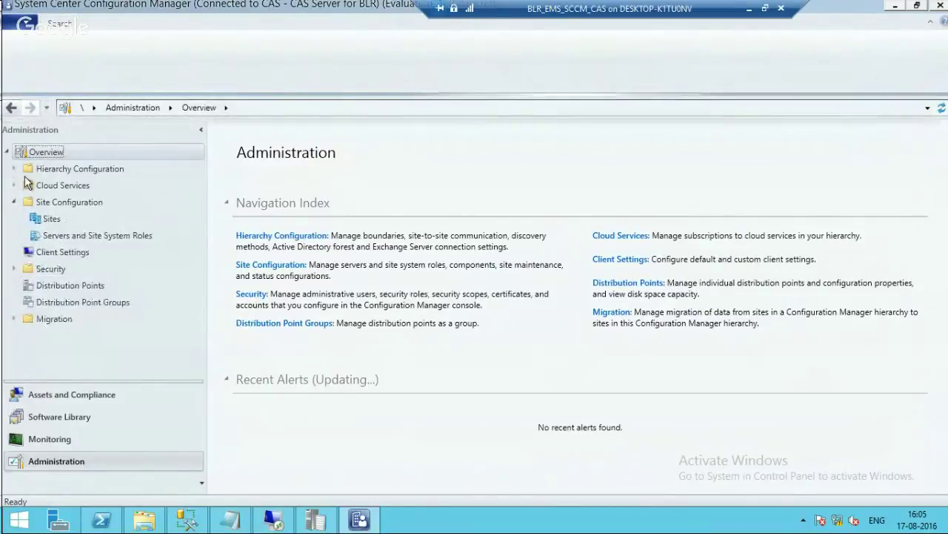
left_click(13, 169)
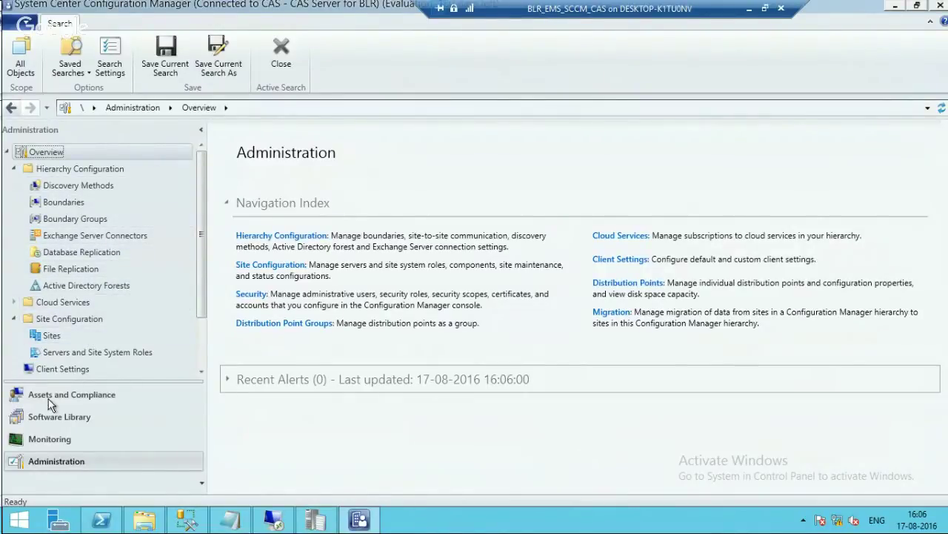
- Show the Site Hierarchy diagram in the Monitoring workspace and check the status of the BLR and CAS sites
left_click(49, 439)
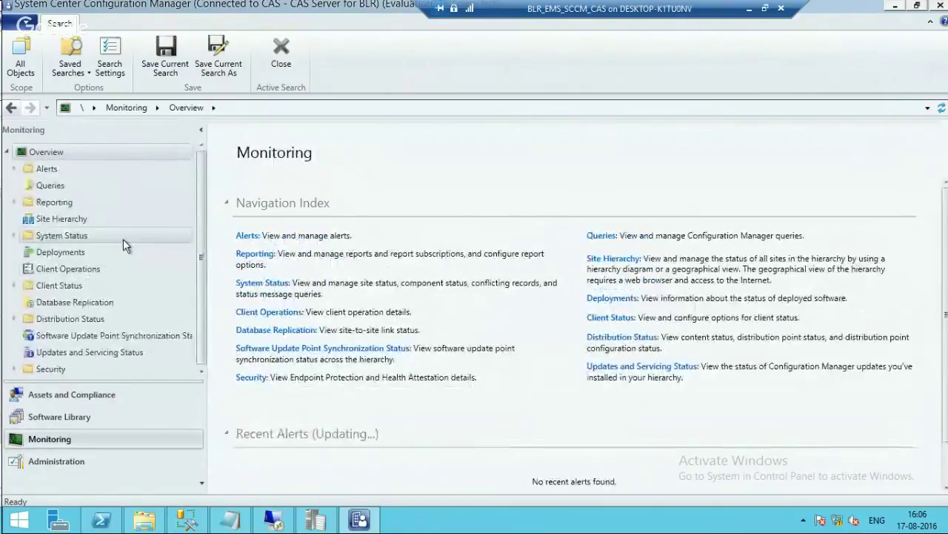
left_click(52, 219)
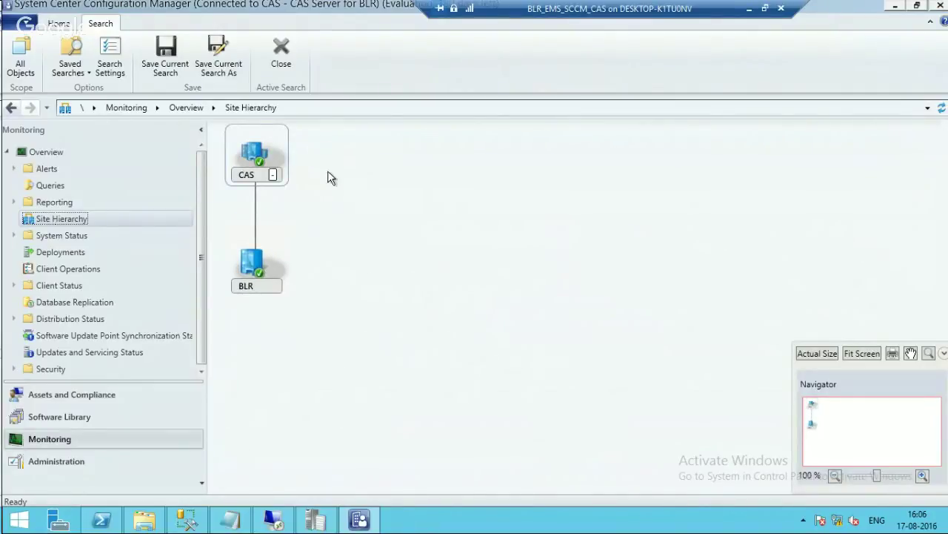
mouse_move(248, 296)
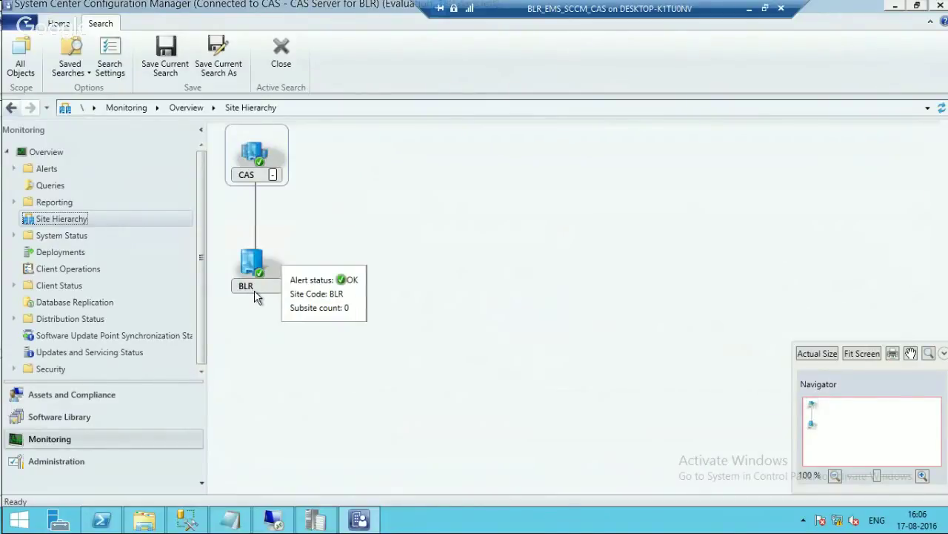
mouse_move(265, 182)
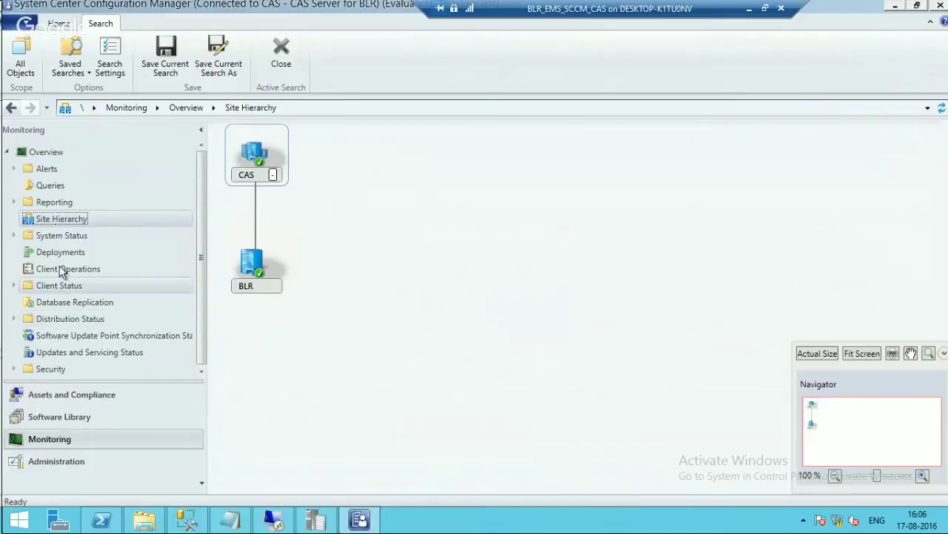
- Review the CAS to BLR database replication link, including its summary, parent site, child site, initialization and replication details
left_click(71, 302)
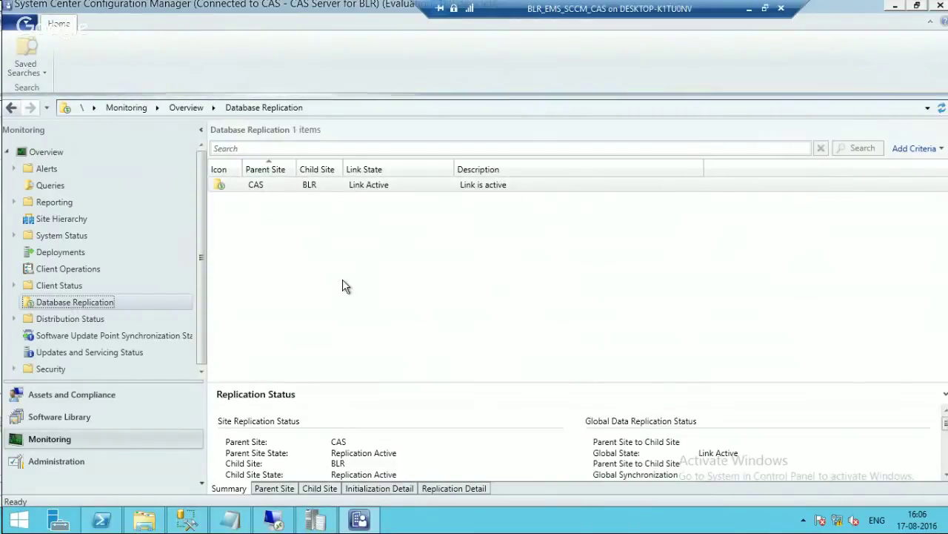
left_click_drag(332, 380, 353, 237)
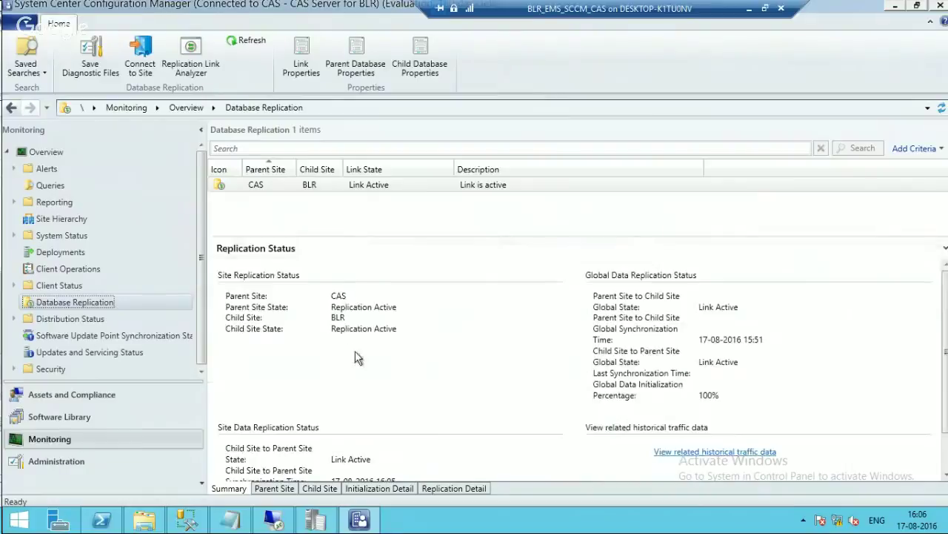
left_click(274, 488)
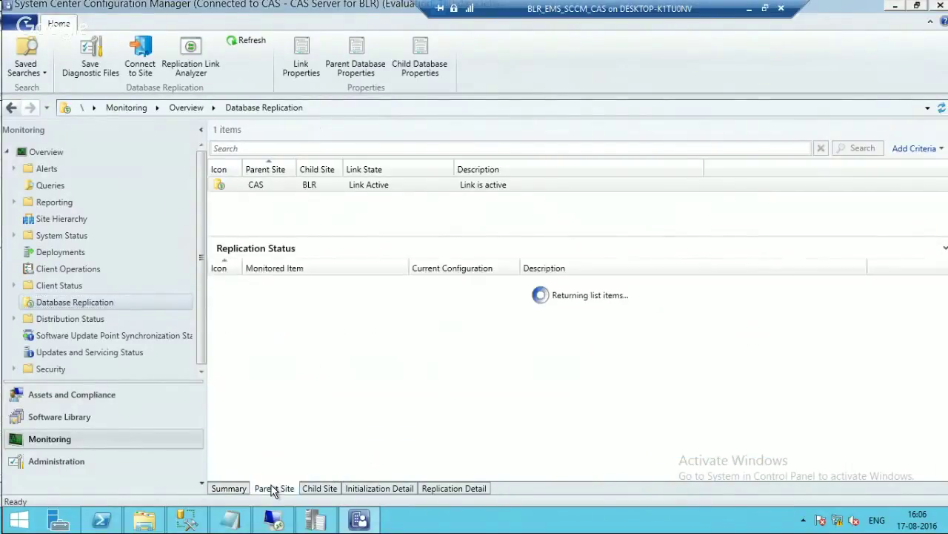
left_click(311, 490)
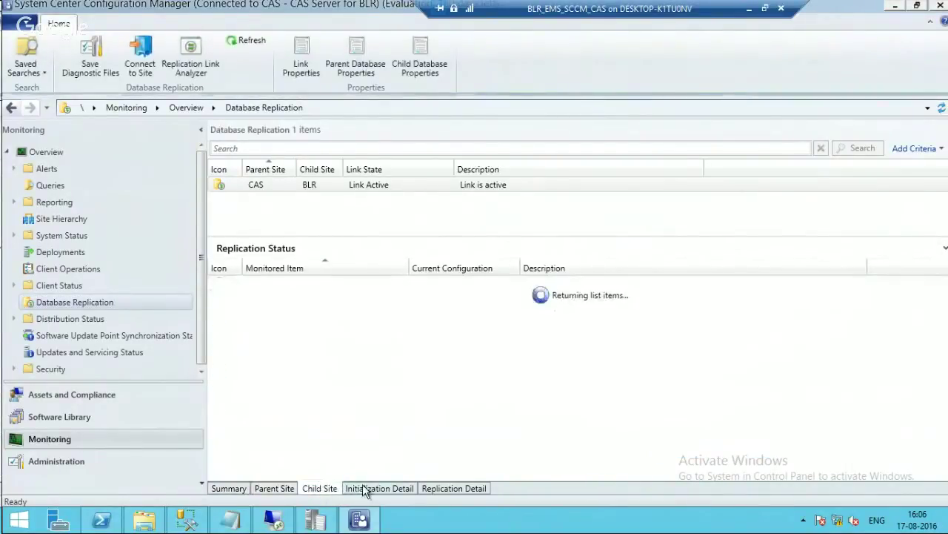
left_click(364, 490)
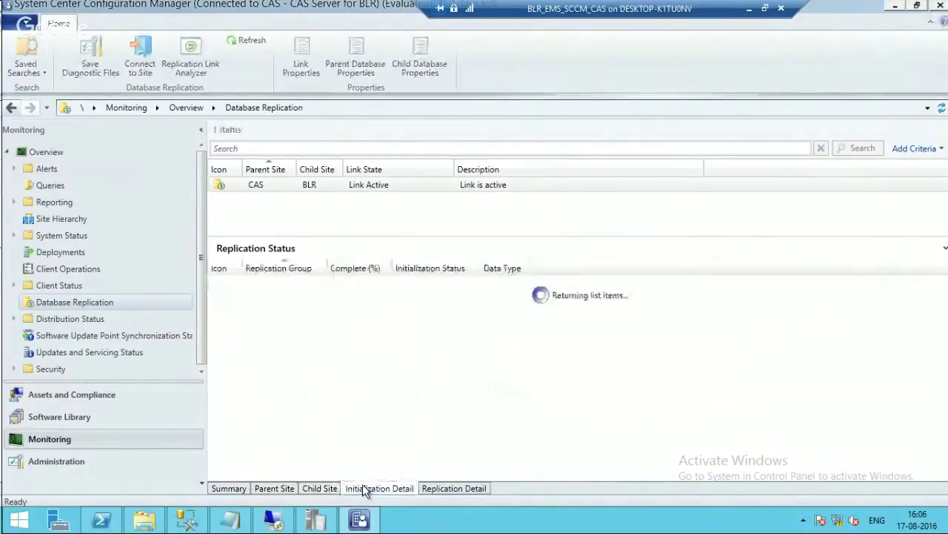
left_click(454, 490)
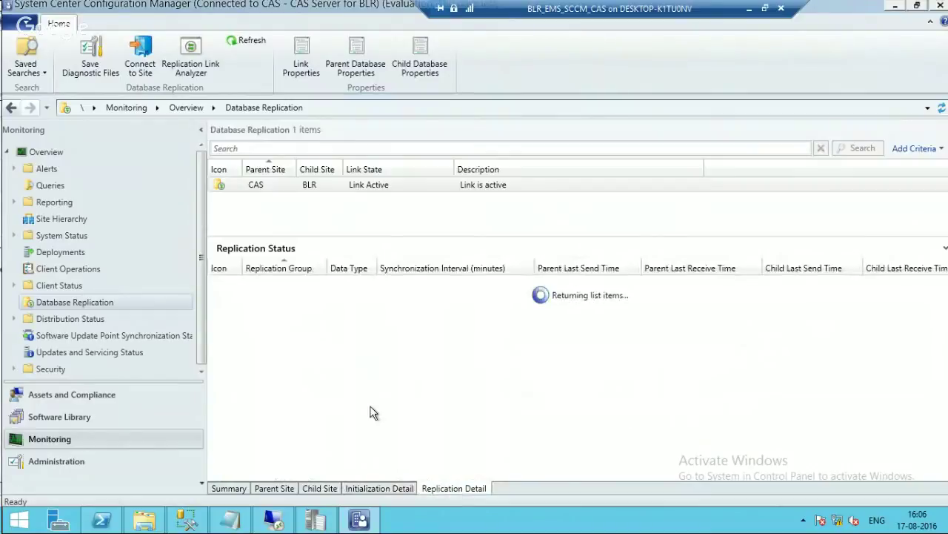
- Open the User Collections list in the Assets and Compliance workspace of the CAS console
left_click(56, 461)
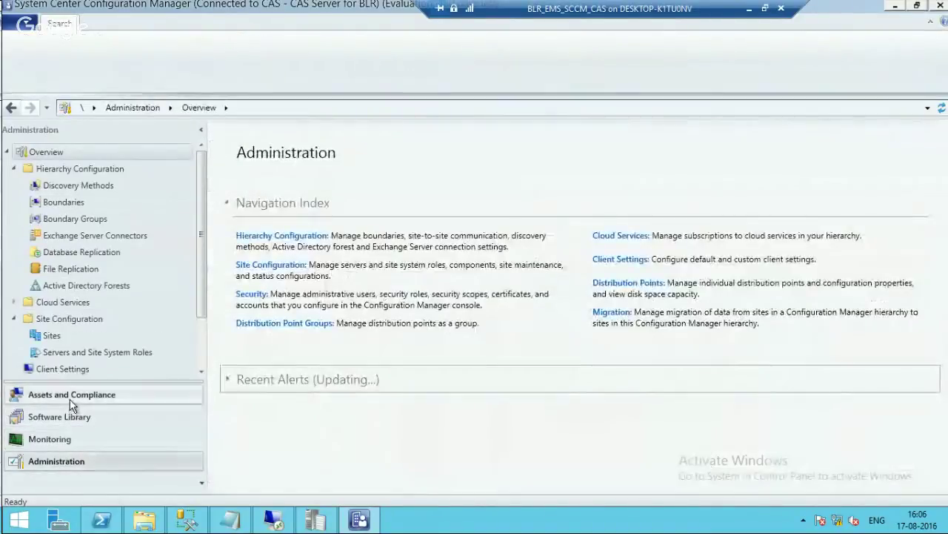
left_click(70, 398)
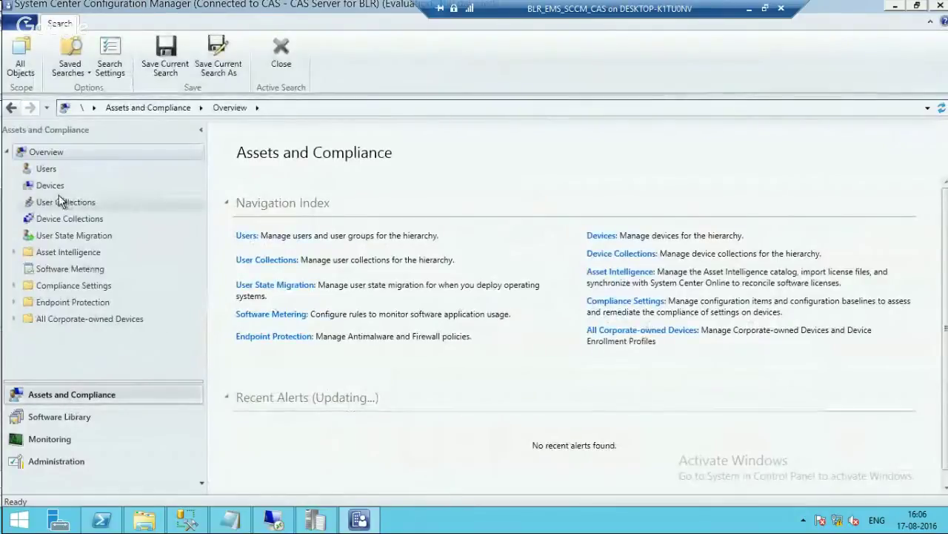
left_click(71, 235)
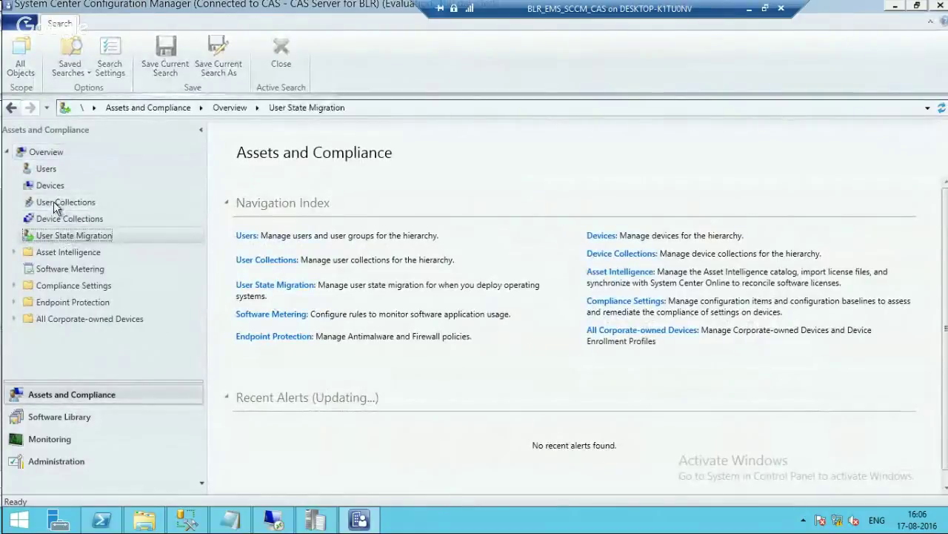
left_click(61, 203)
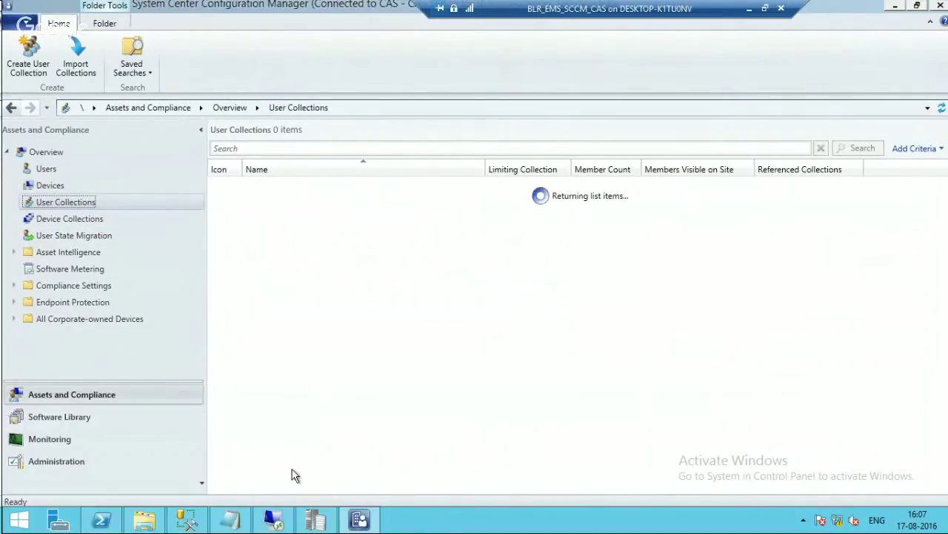
- Switch to the remote desktop session on the BLR primary server and check its Sites list under Site Configuration
left_click(274, 519)
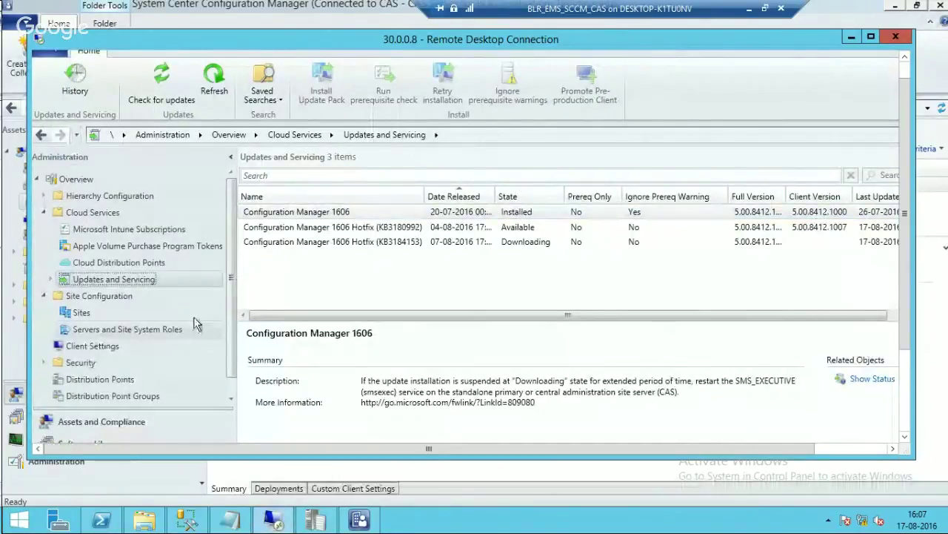
left_click(233, 399)
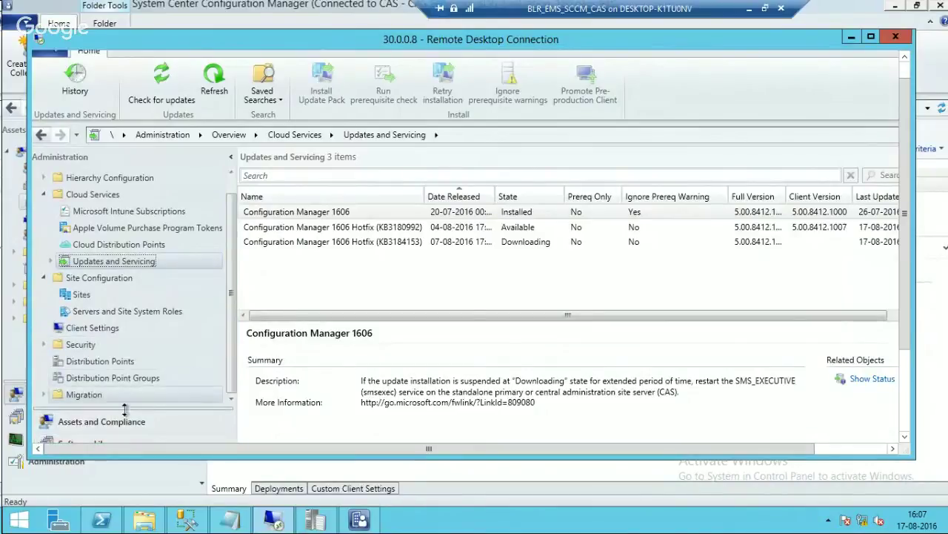
left_click(83, 295)
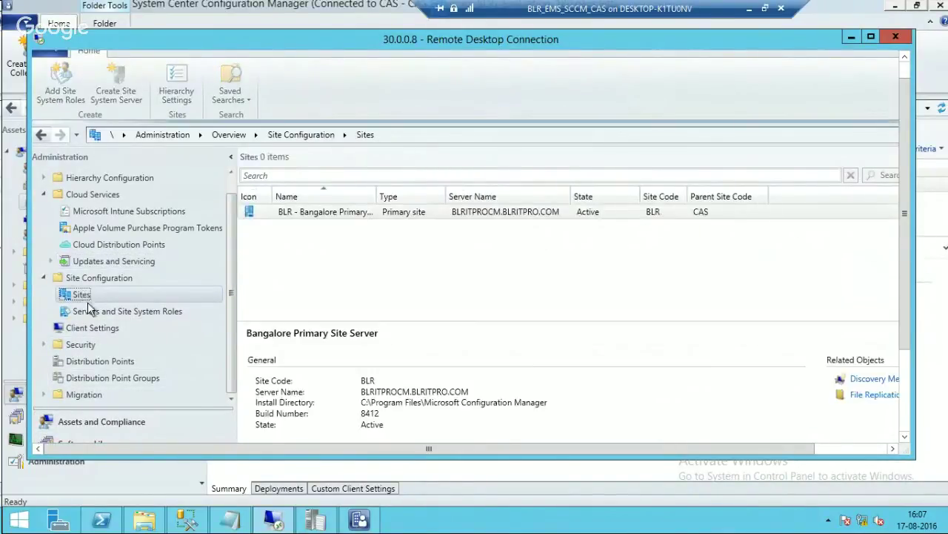
left_click(87, 309)
left_click(82, 297)
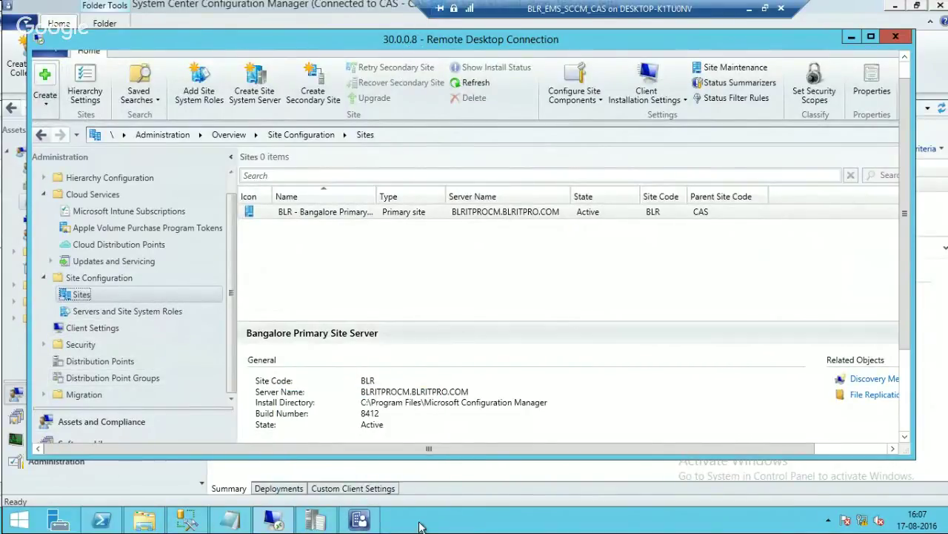
- Return to the CAS console, open the Sites list in the Administration workspace, and fit the Name column to show the full site names
left_click(359, 520)
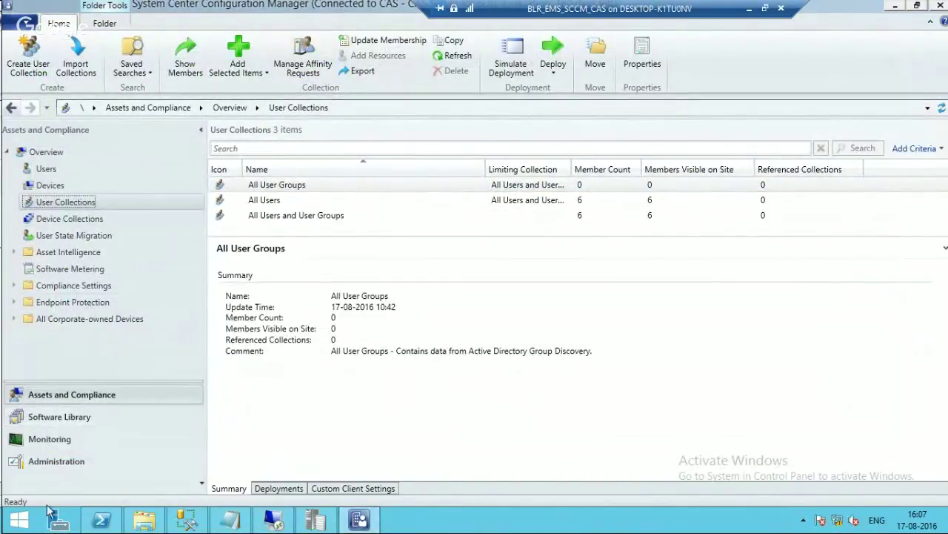
left_click(65, 460)
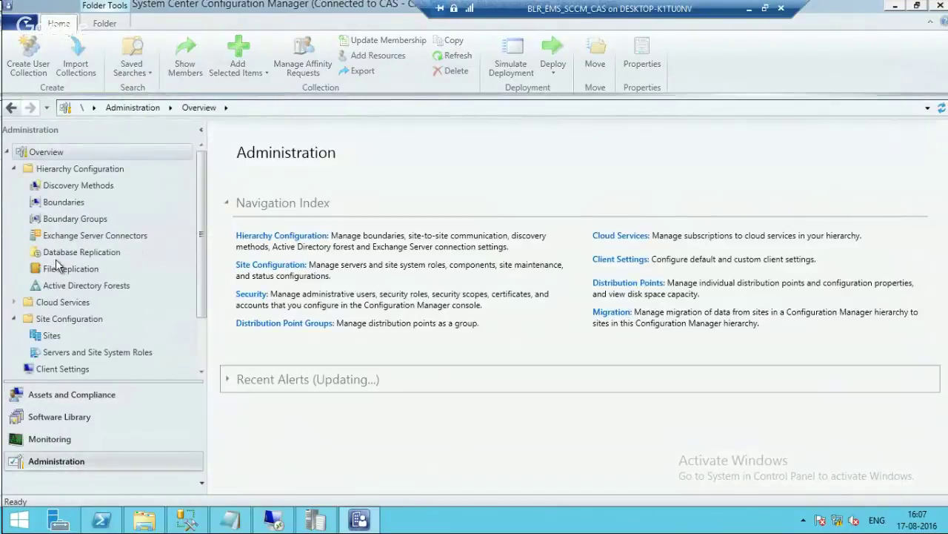
left_click(49, 336)
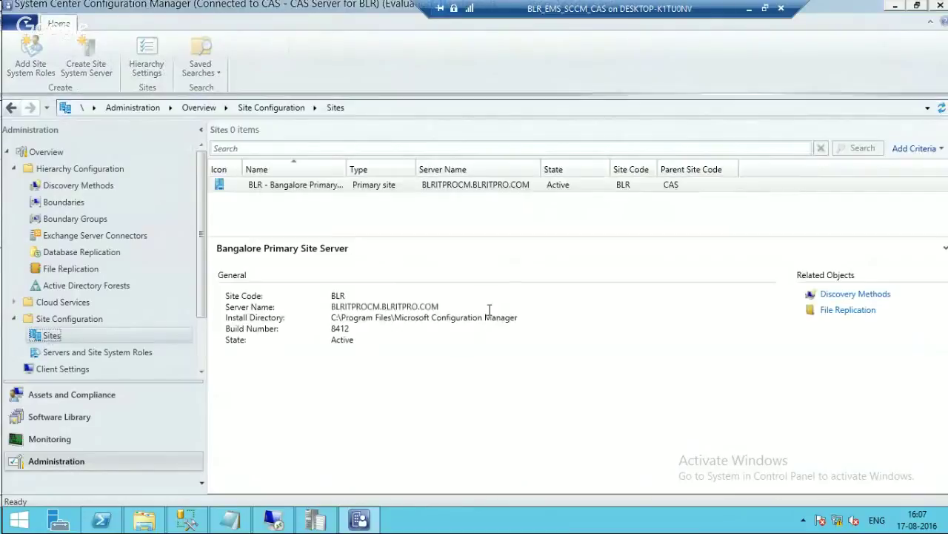
double_click(345, 167)
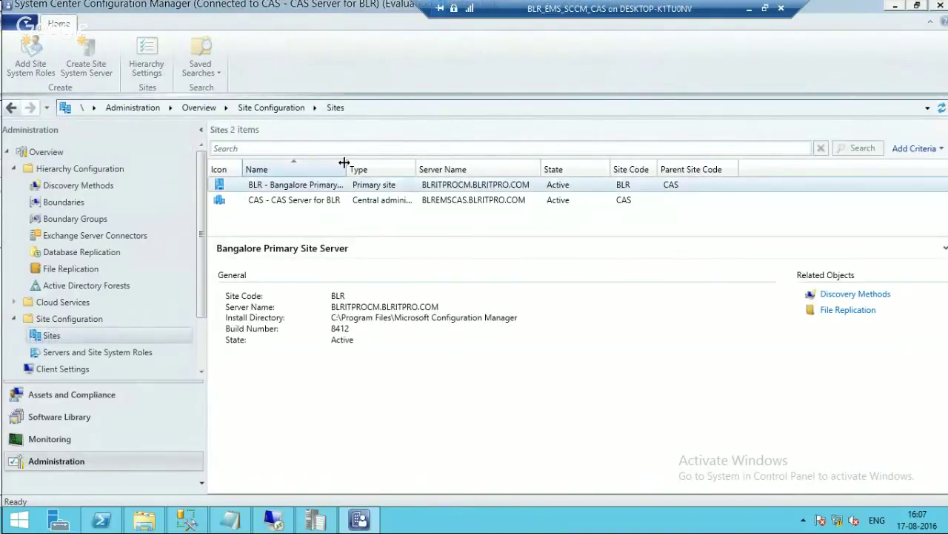
left_click(349, 201)
left_click(346, 187)
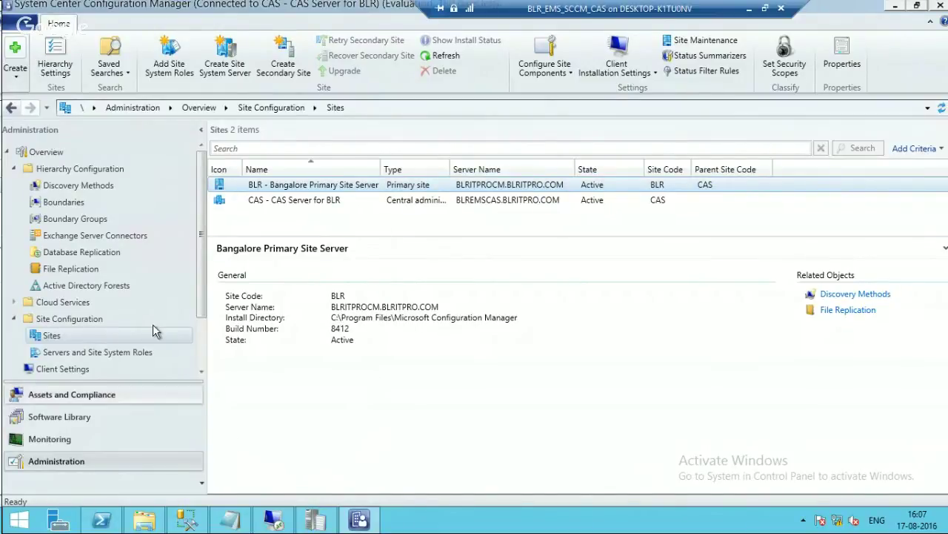
- Review Device Collections in Assets and Compliance with the list enlarged to show every collection, and take the virtual machine window out of full screen
left_click(70, 395)
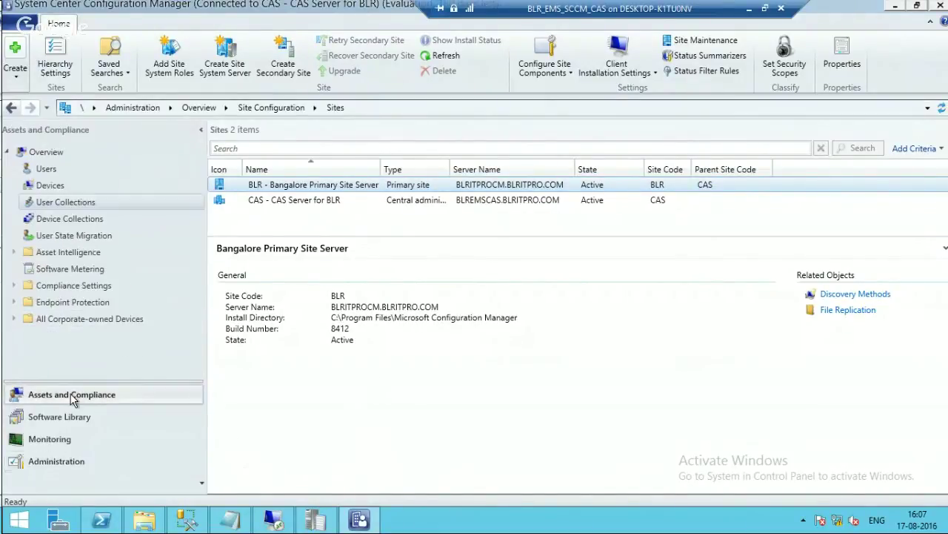
left_click(68, 227)
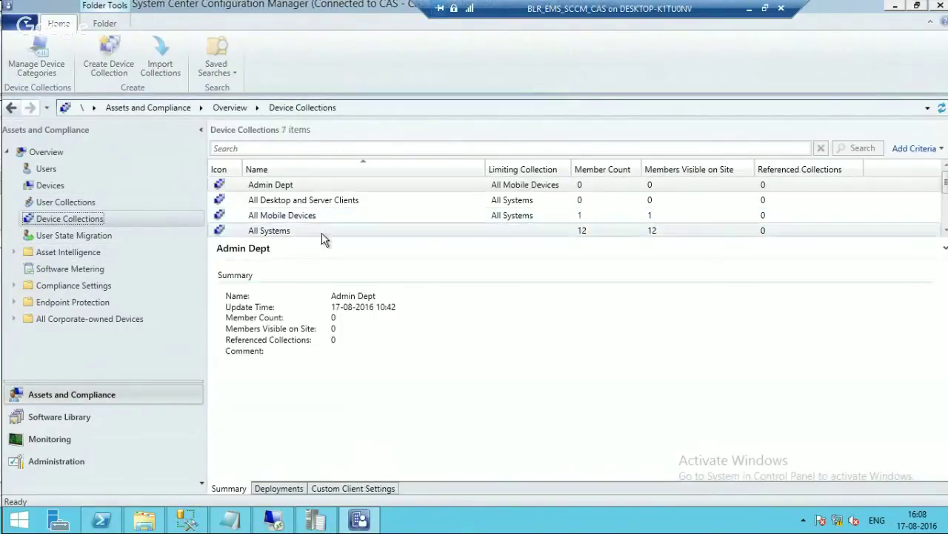
left_click_drag(290, 237, 291, 294)
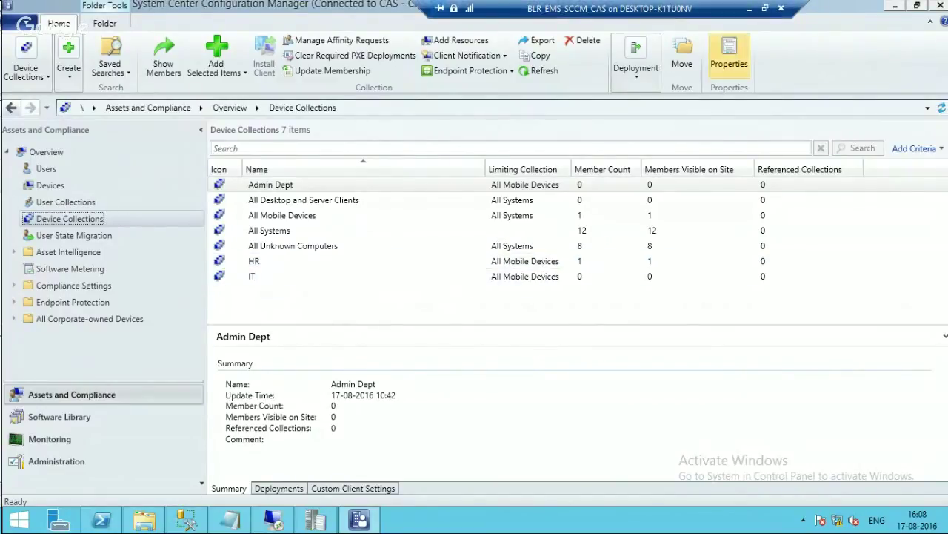
left_click(765, 8)
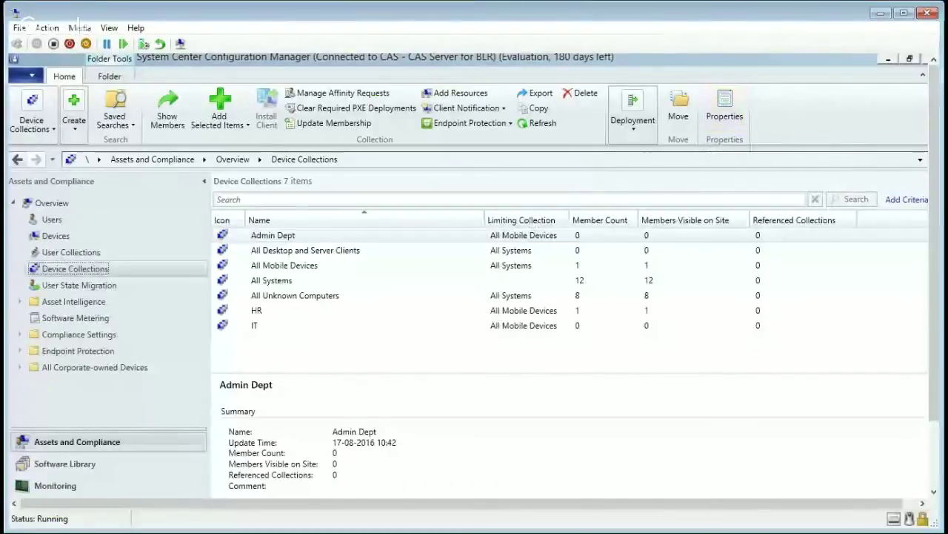